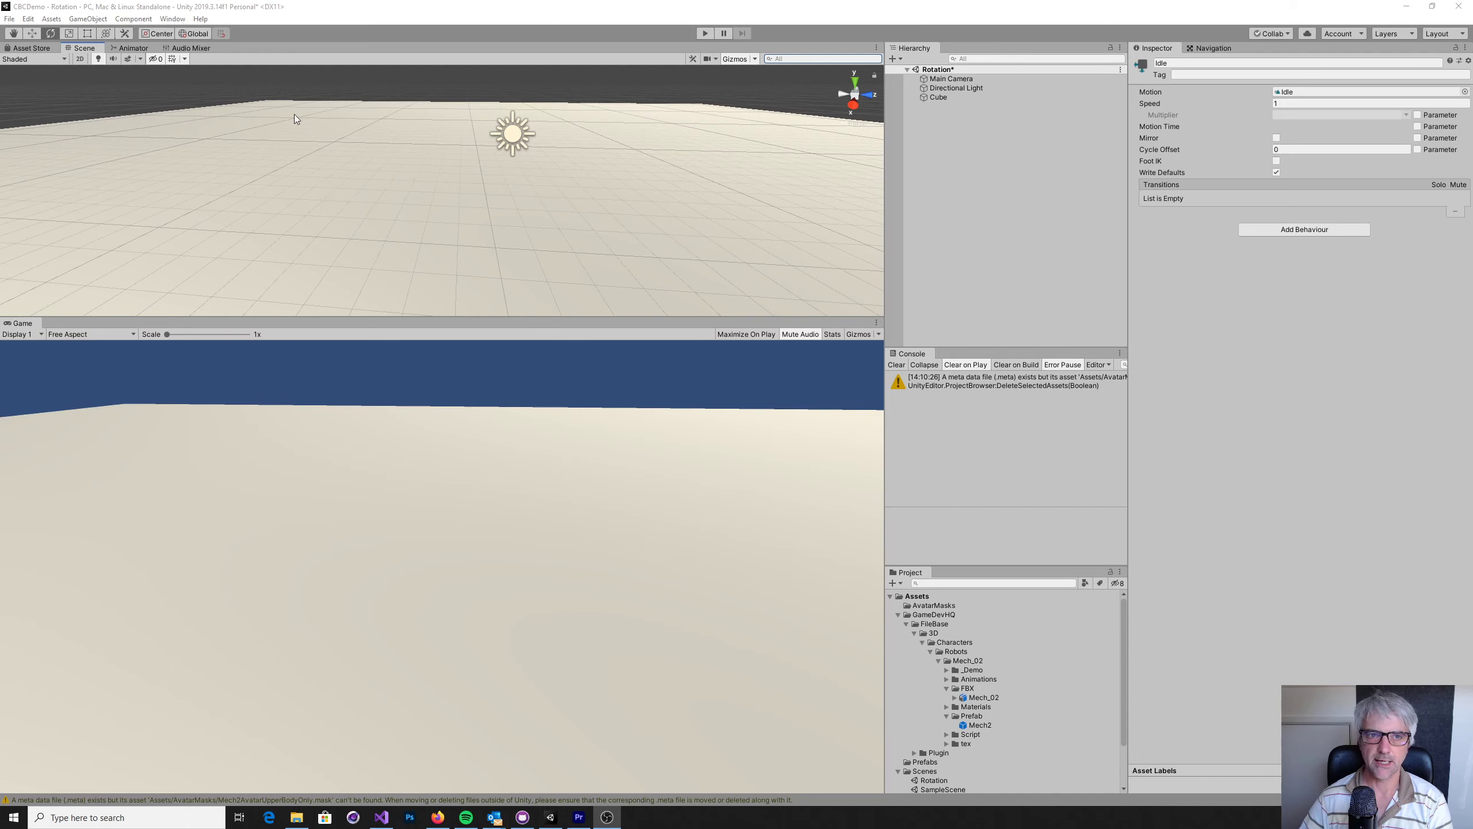
- Search Filebase for 'mech' and locate the Mech 02 asset's Mech_02 folder in the project
left_click(172, 19)
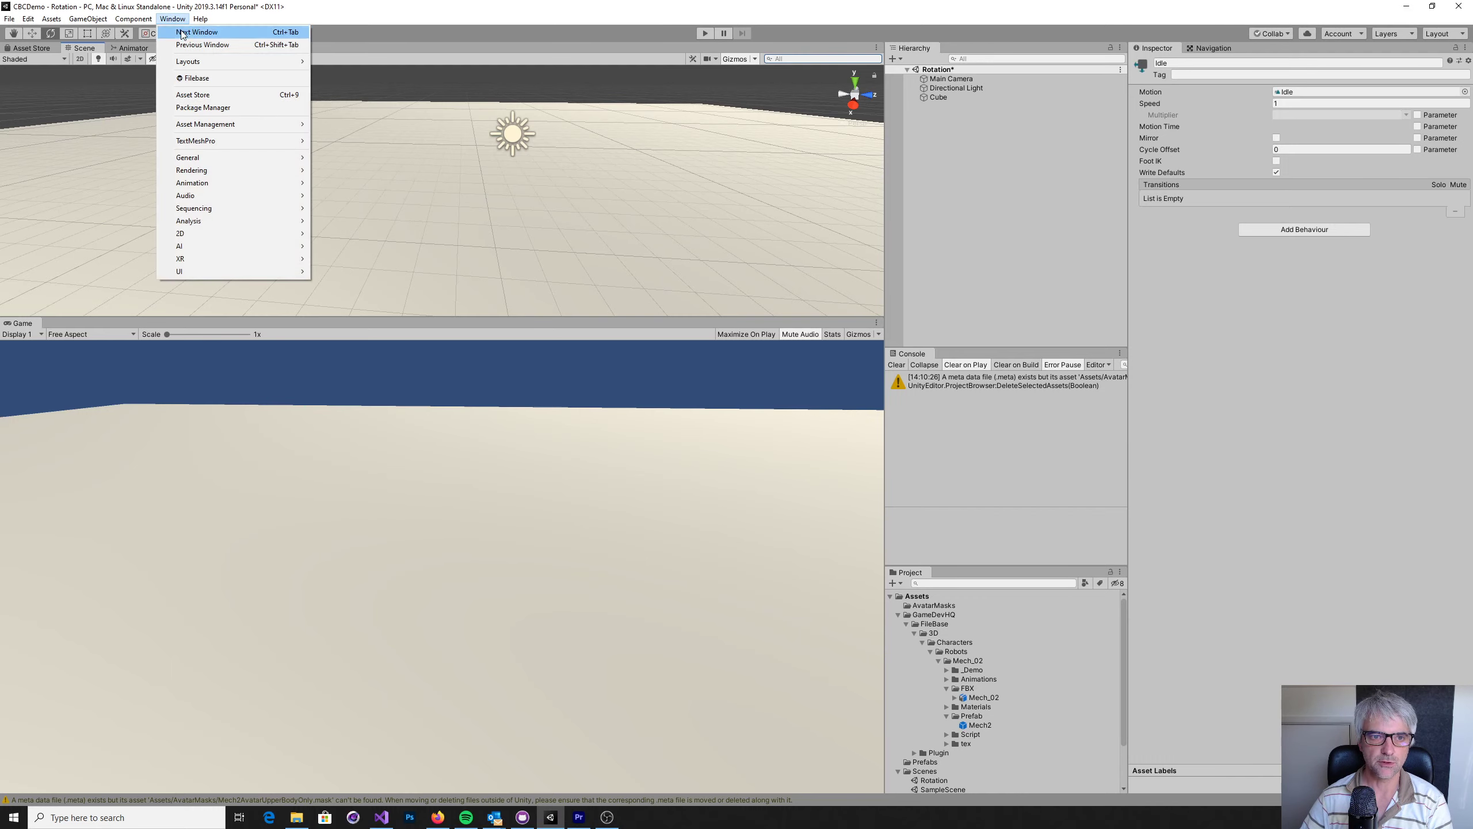
left_click(204, 78)
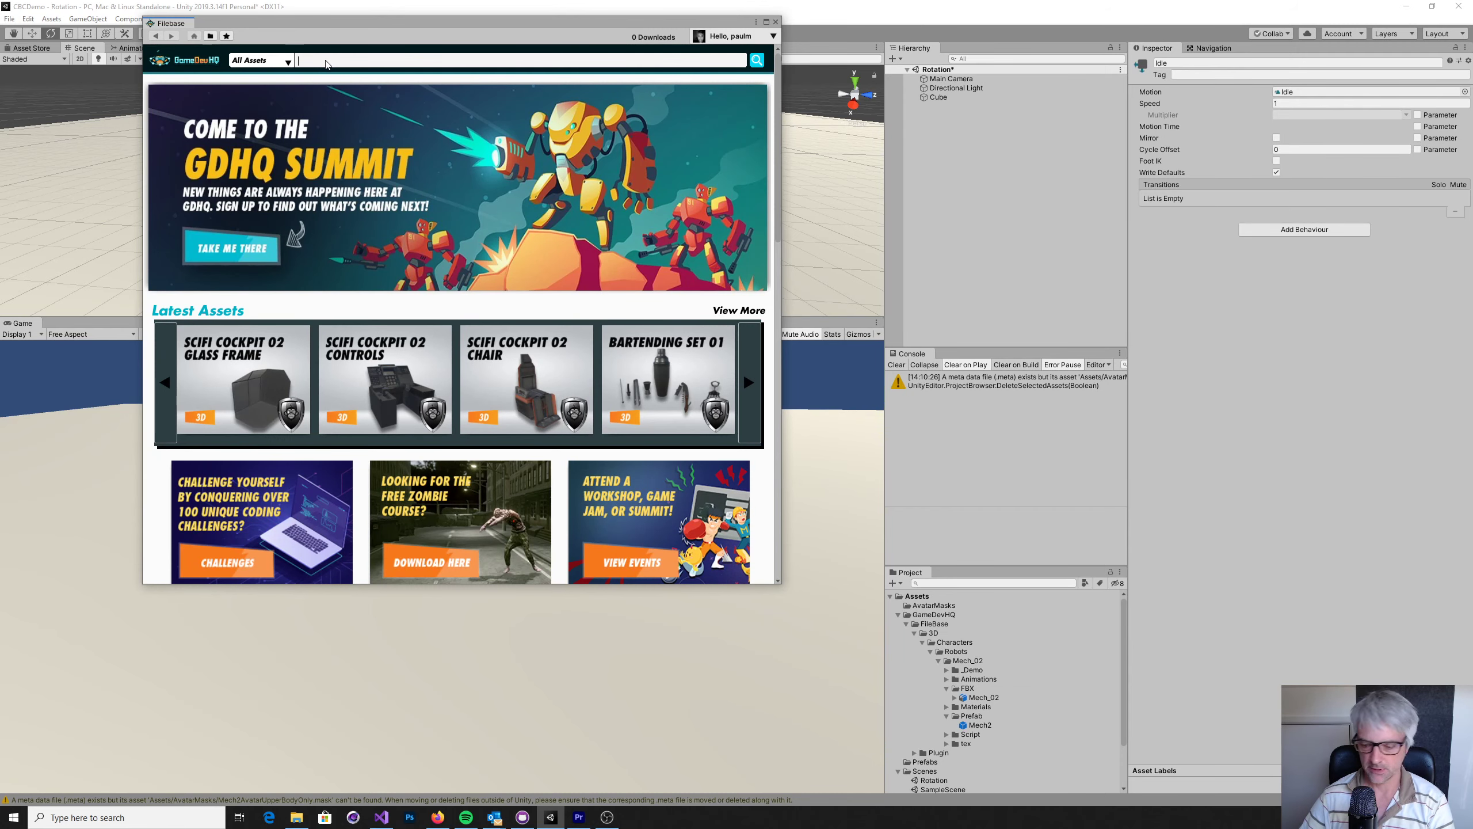
type("mech")
key("Return")
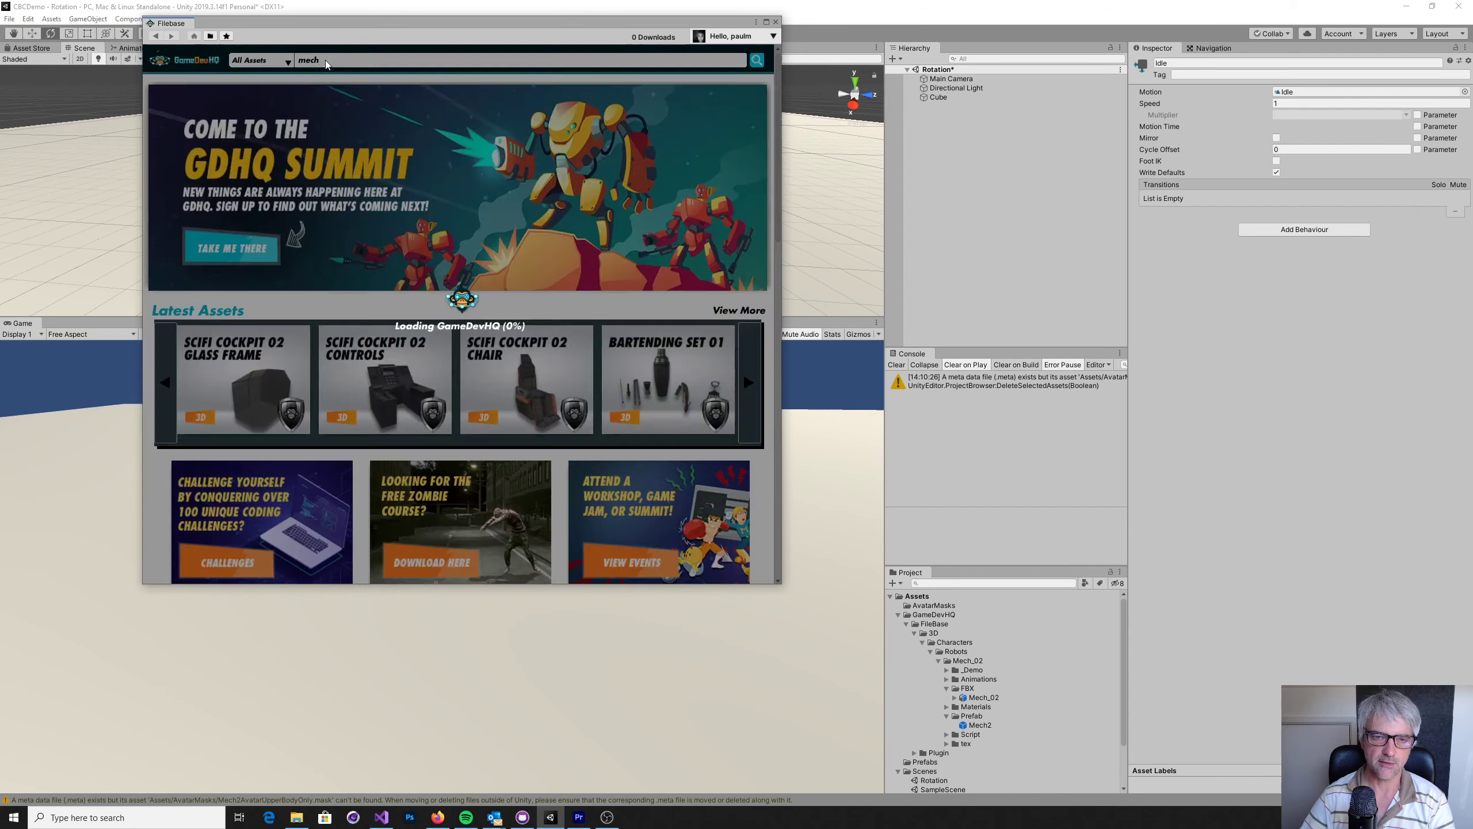
left_click(413, 359)
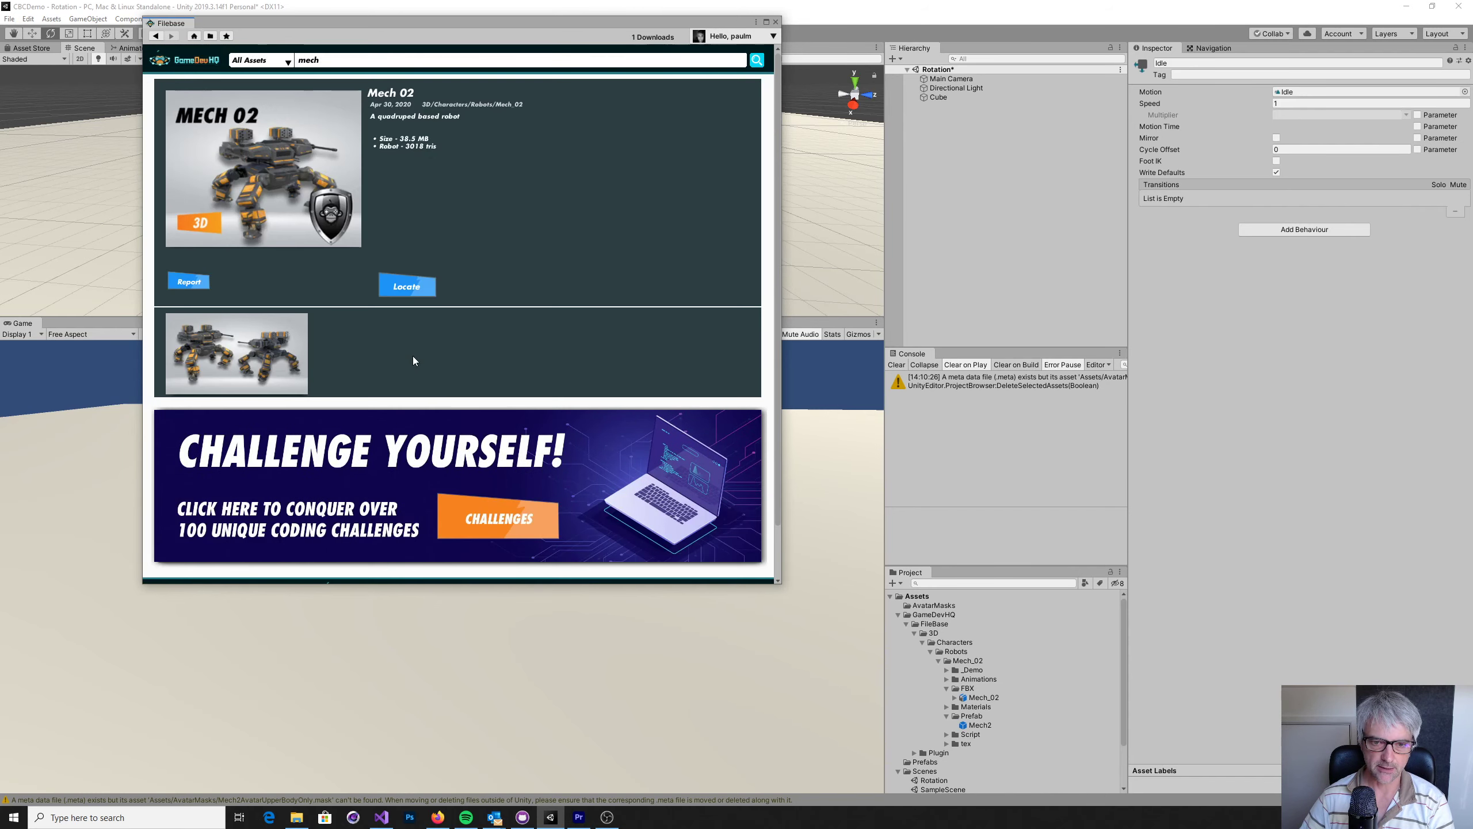
left_click(406, 287)
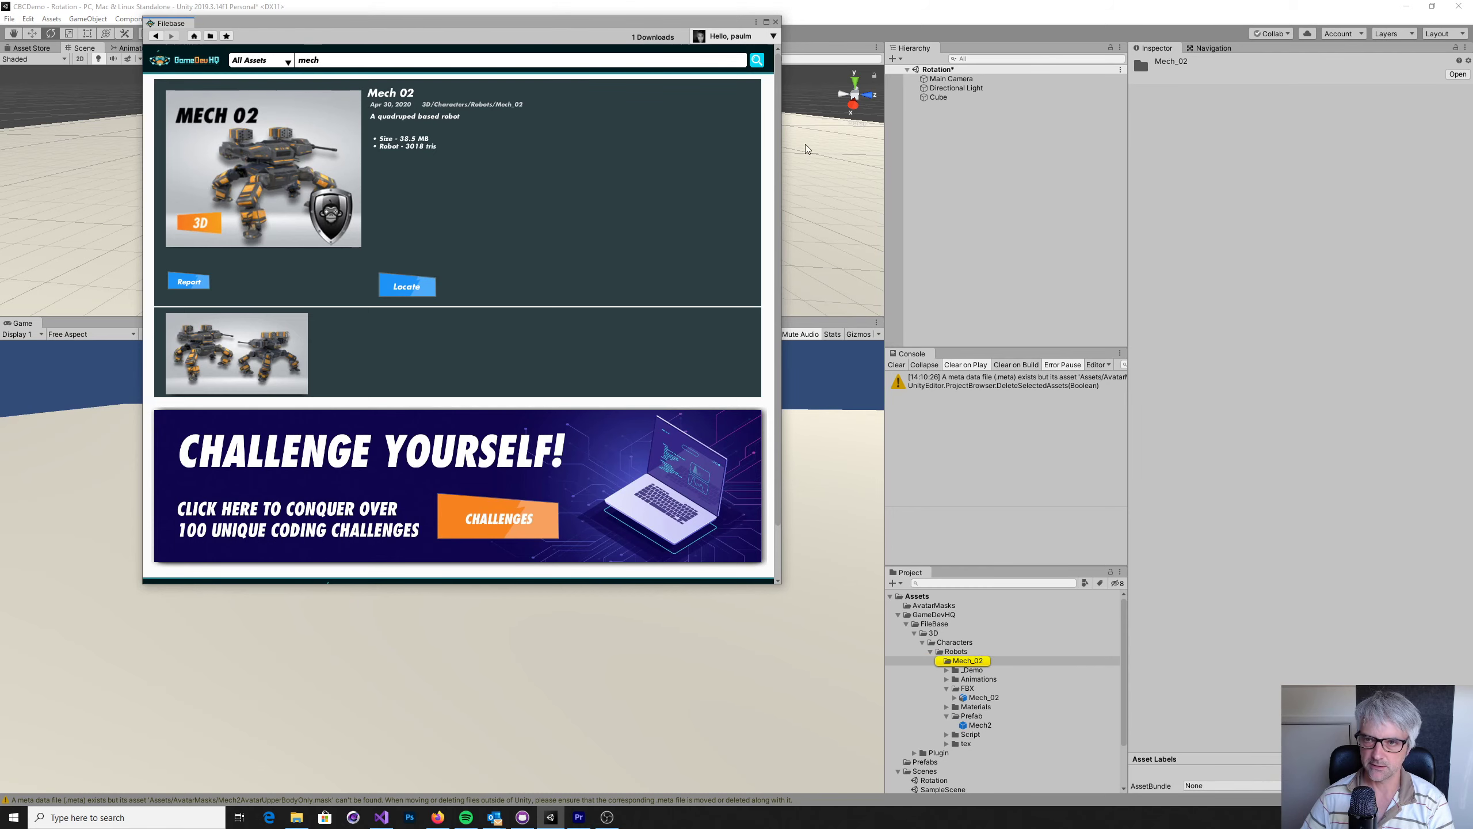
left_click(776, 21)
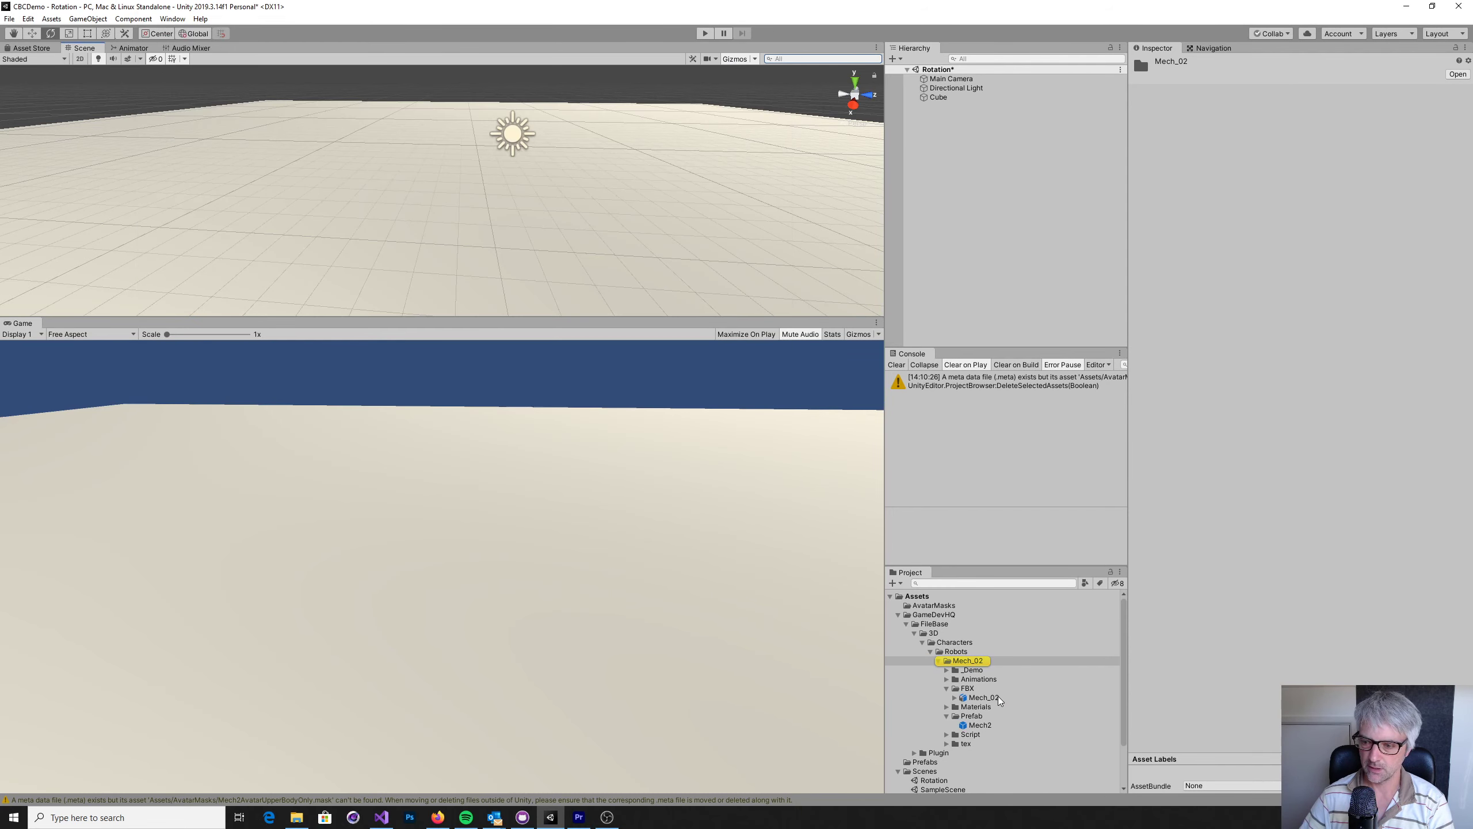
- Add the Mech2 prefab to the scene, make Walk the default state, and play-test it
left_click_drag(976, 727, 928, 209)
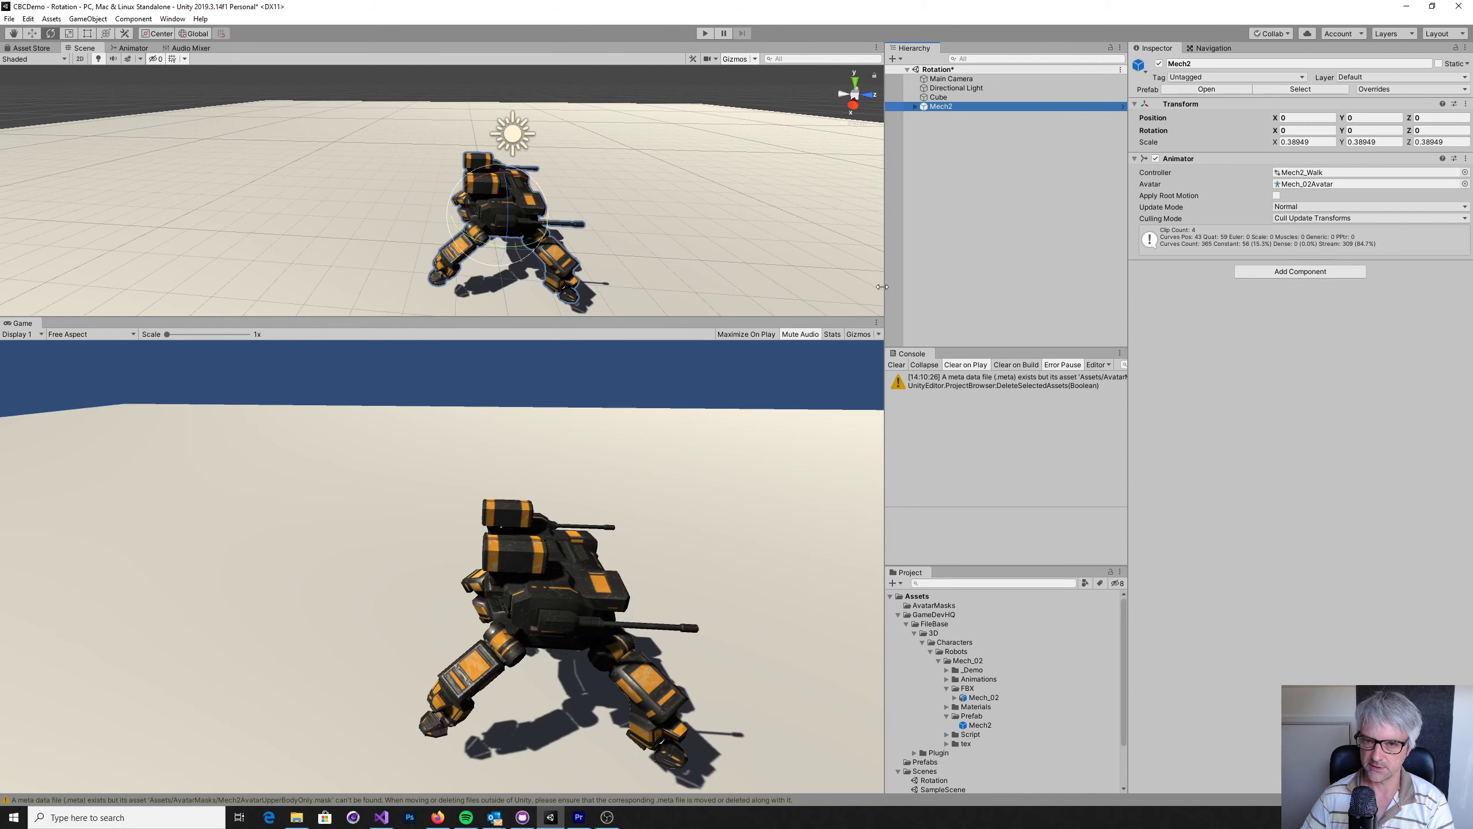
left_click(132, 48)
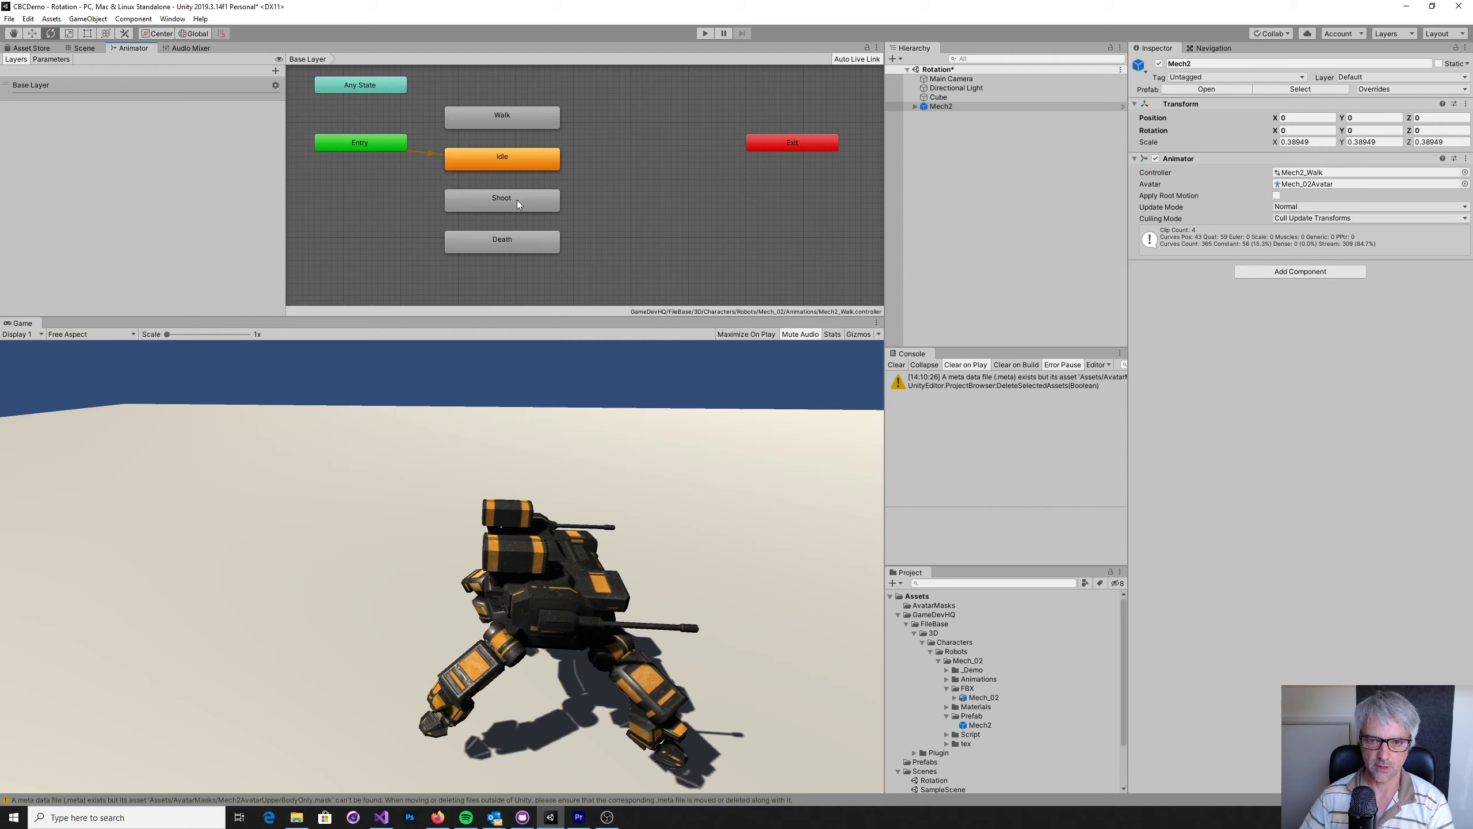
left_click(504, 116)
right_click(504, 115)
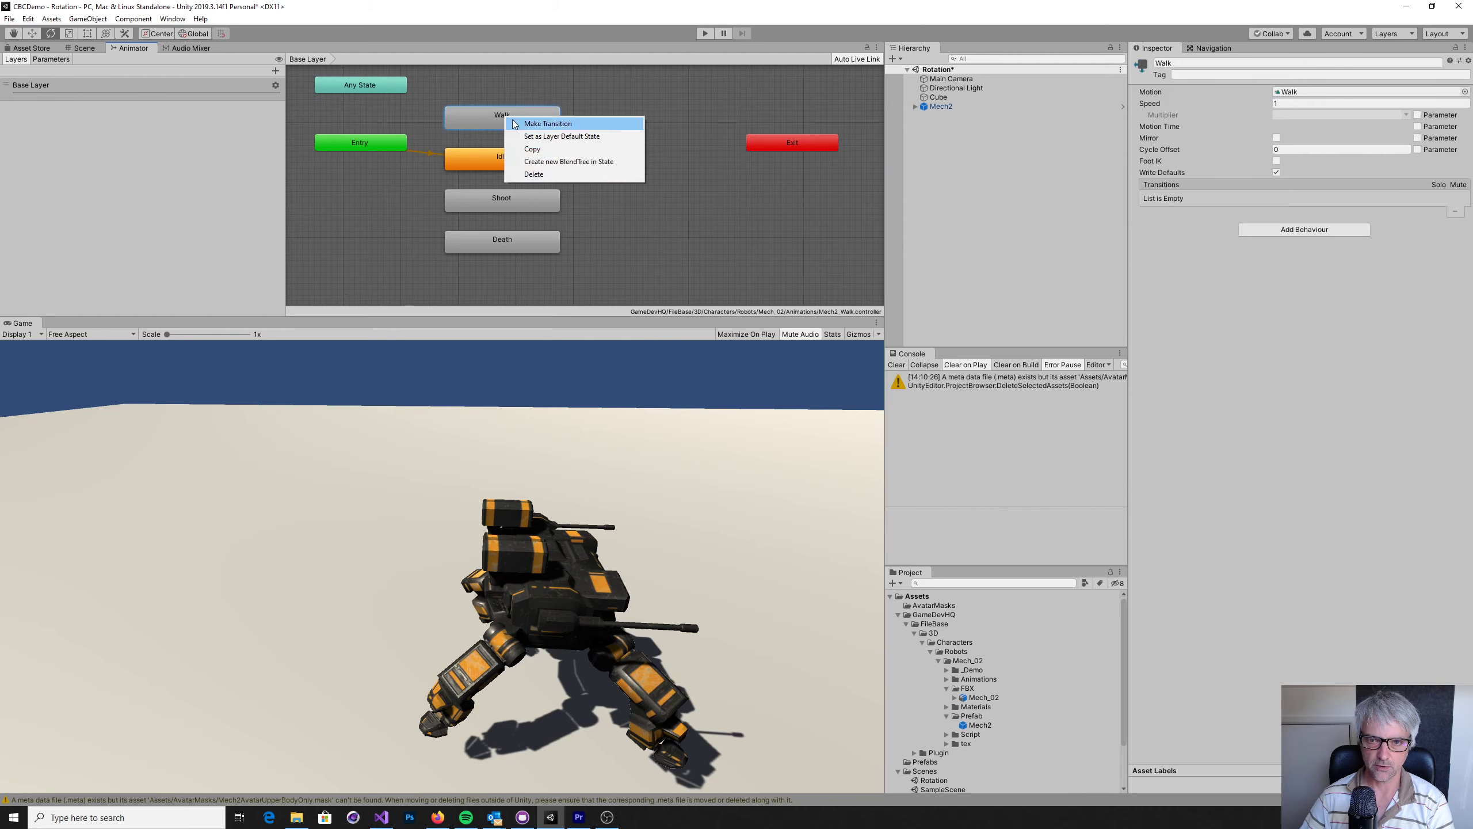
left_click(539, 137)
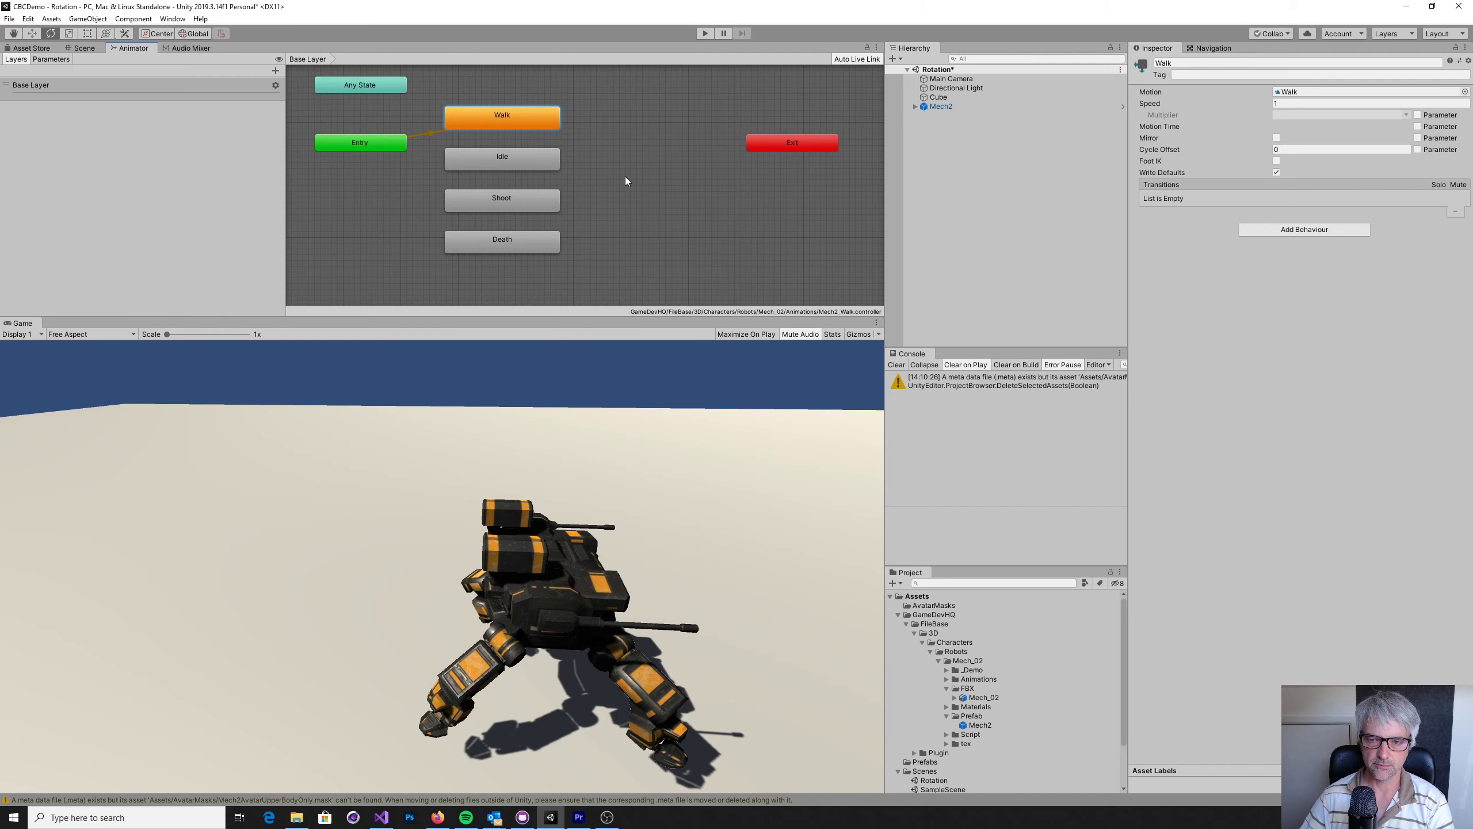
left_click(704, 36)
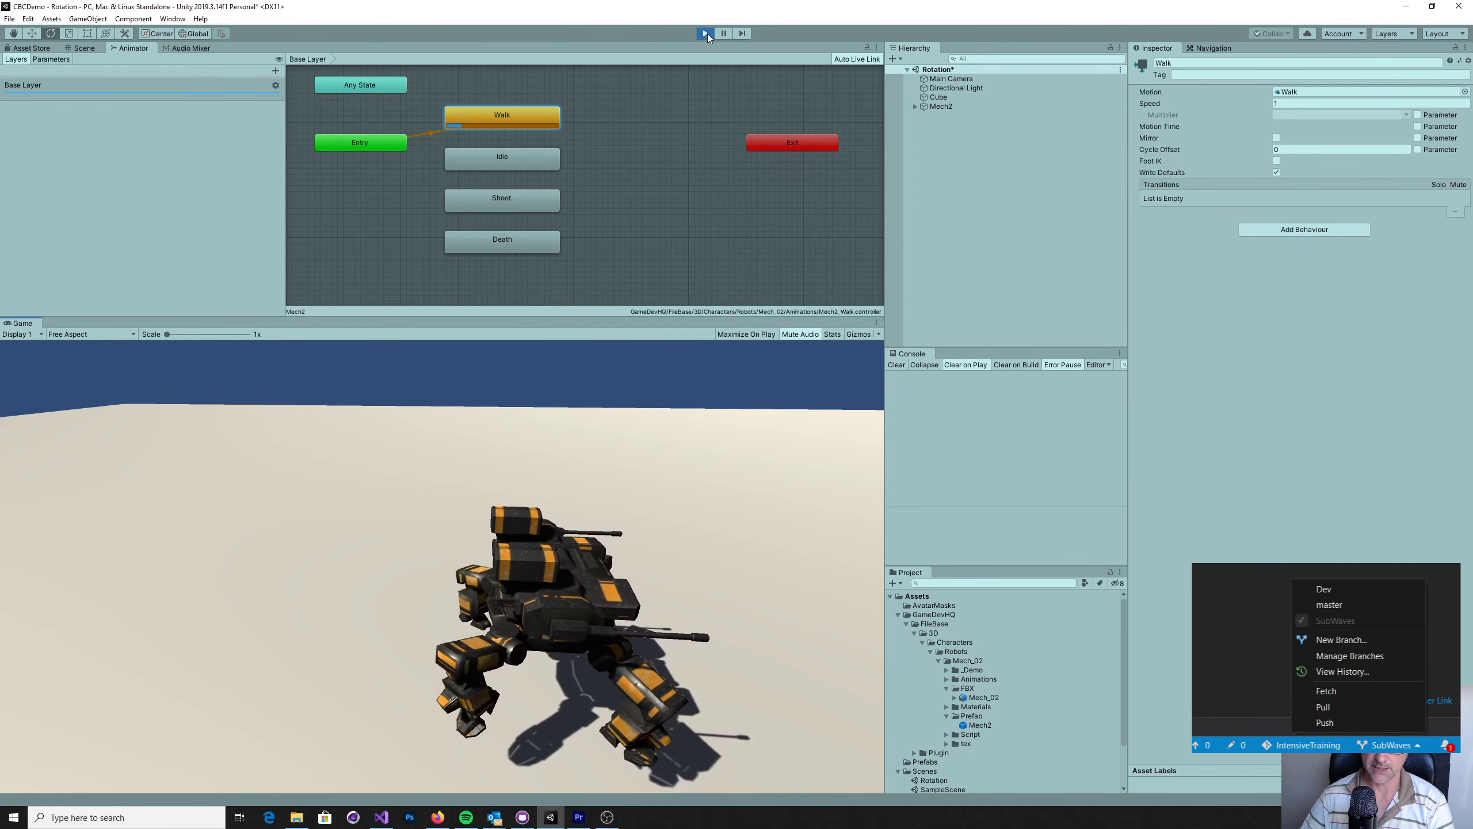
left_click(706, 33)
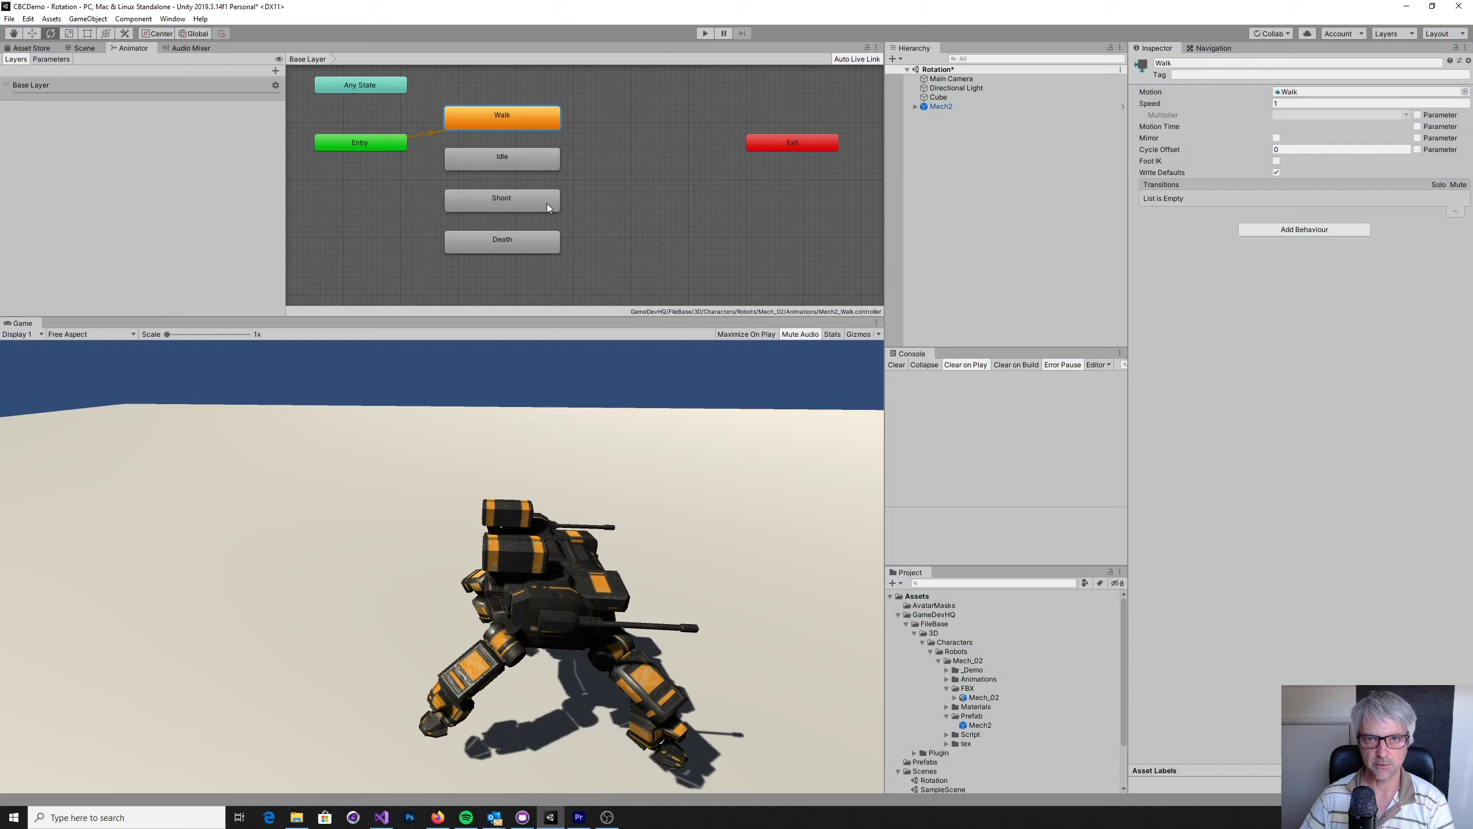
- Add a new animator layer named Shooting
left_click(275, 71)
type("S")
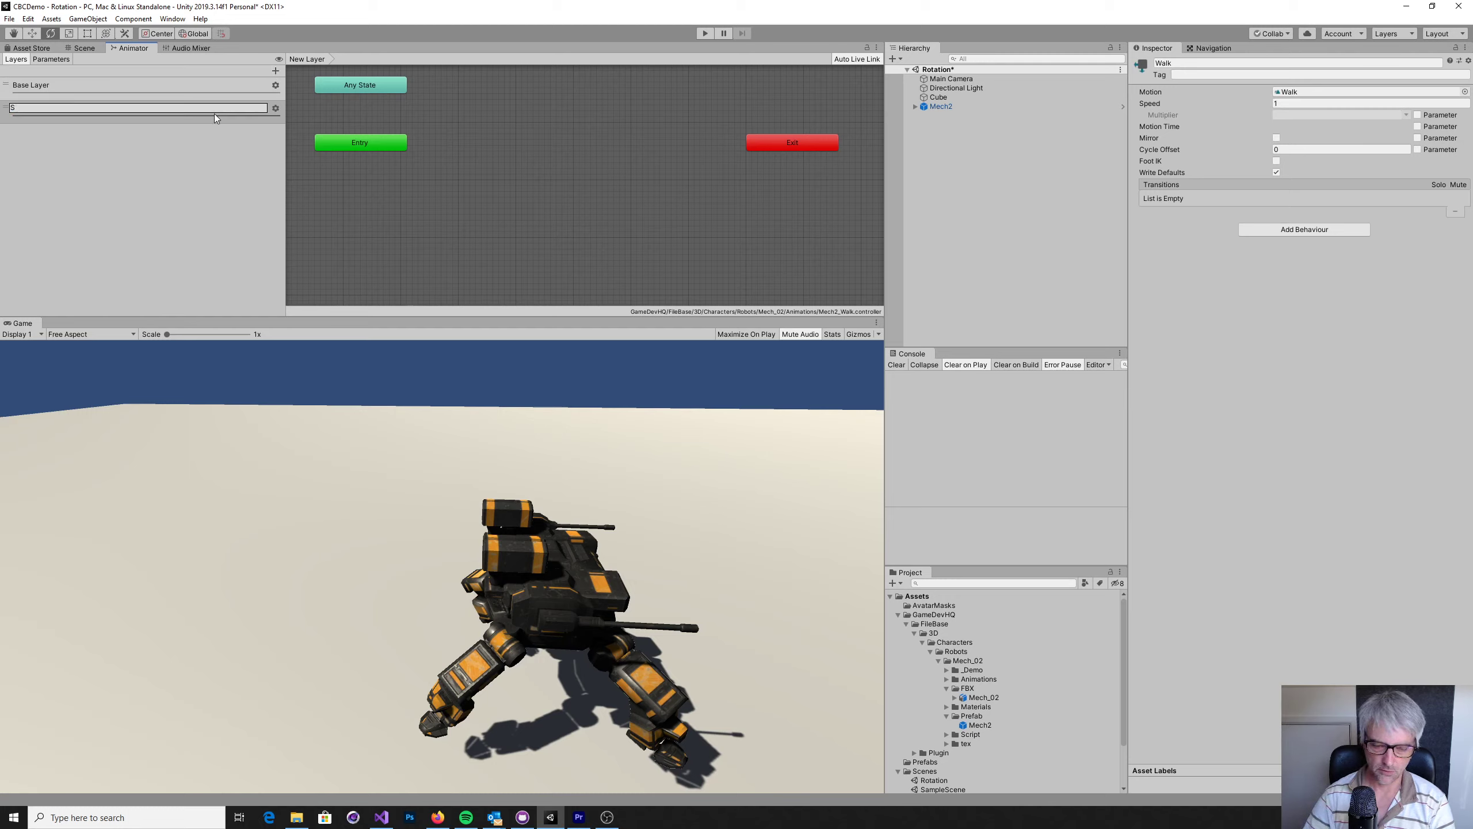
type("hooting")
key("Return")
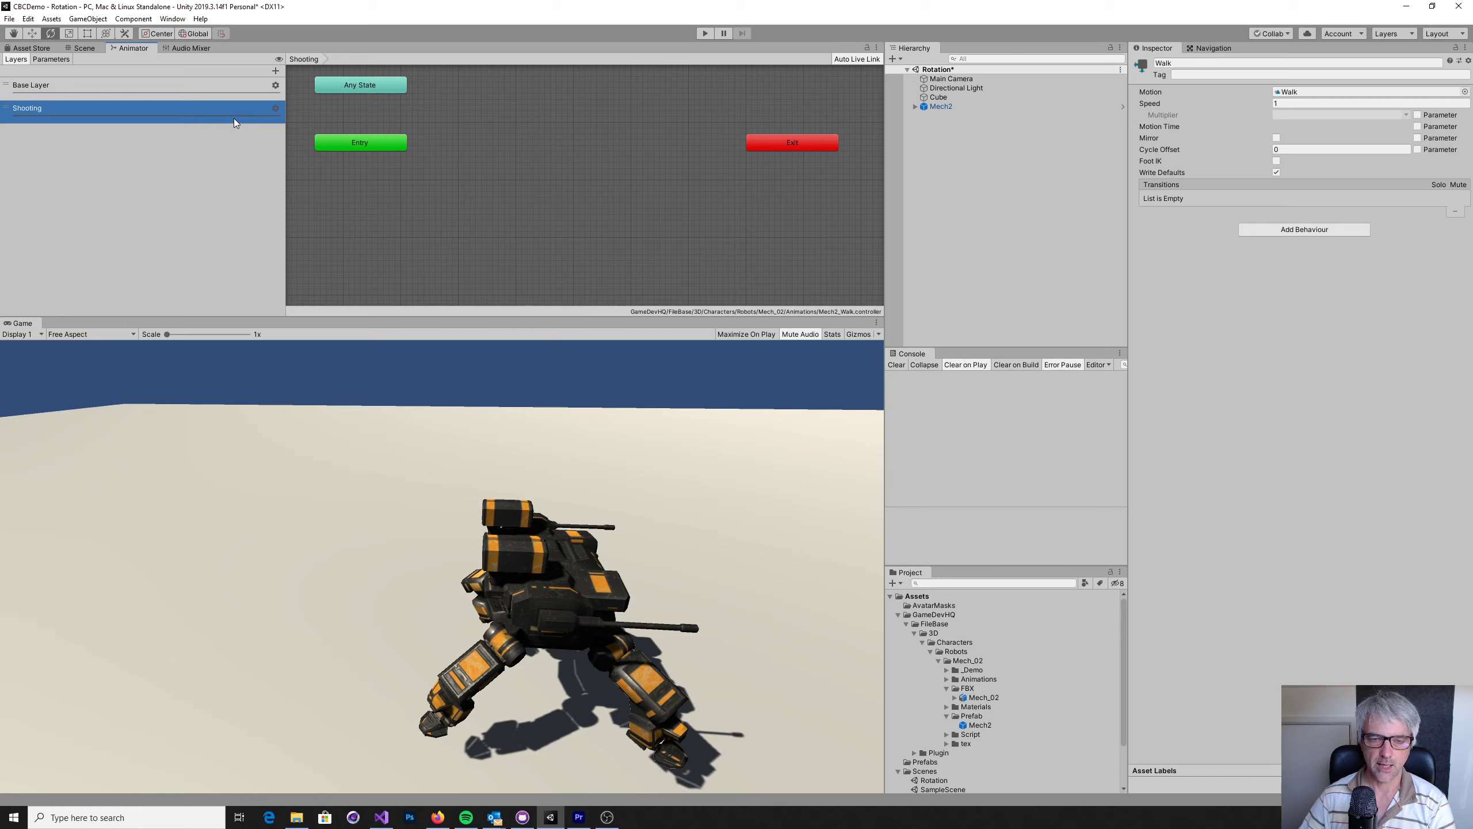
- Copy the Base Layer's Shoot state and paste it into the Shooting layer
left_click(203, 91)
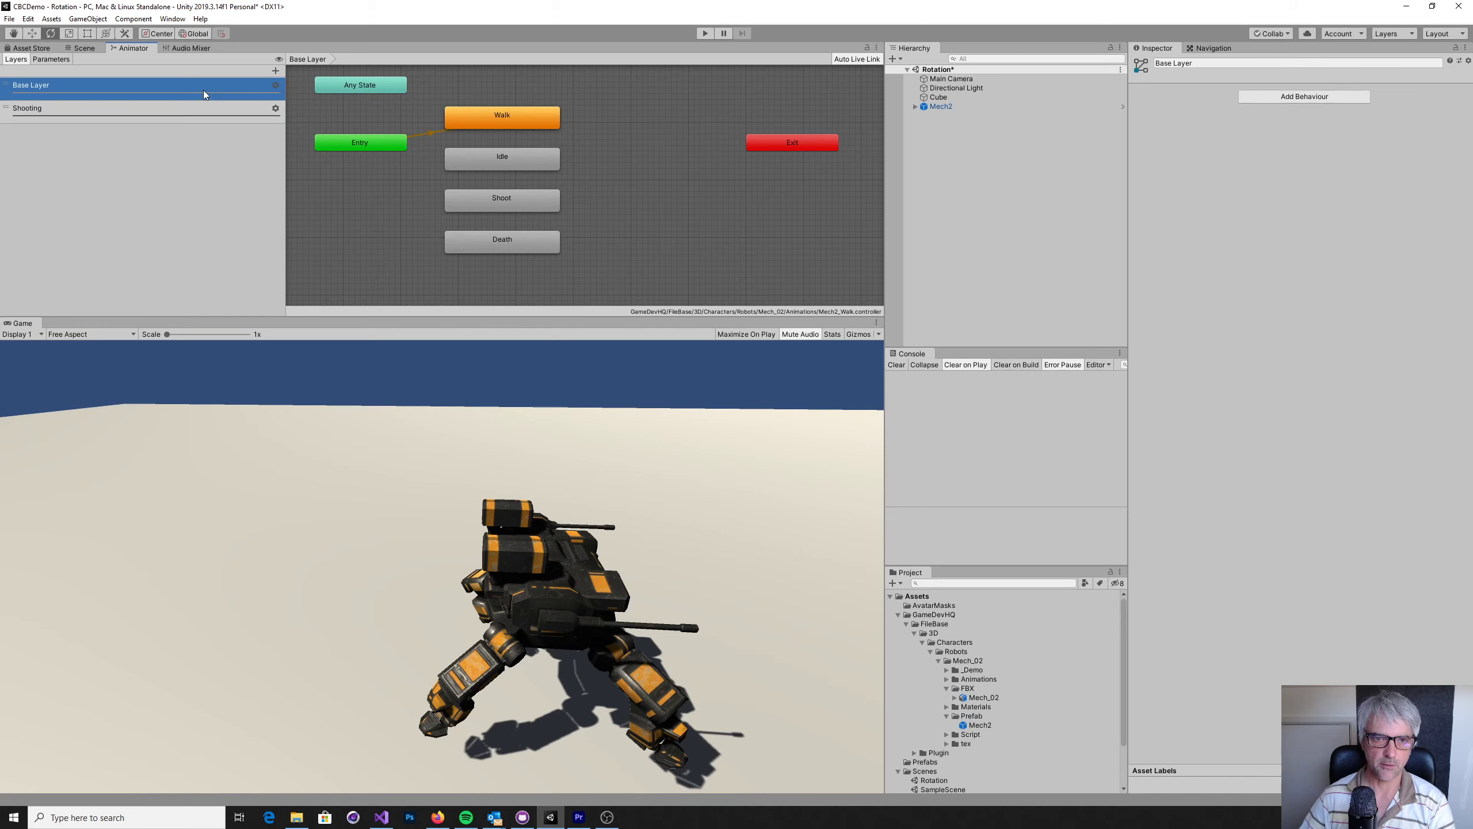
left_click(495, 194)
right_click(495, 194)
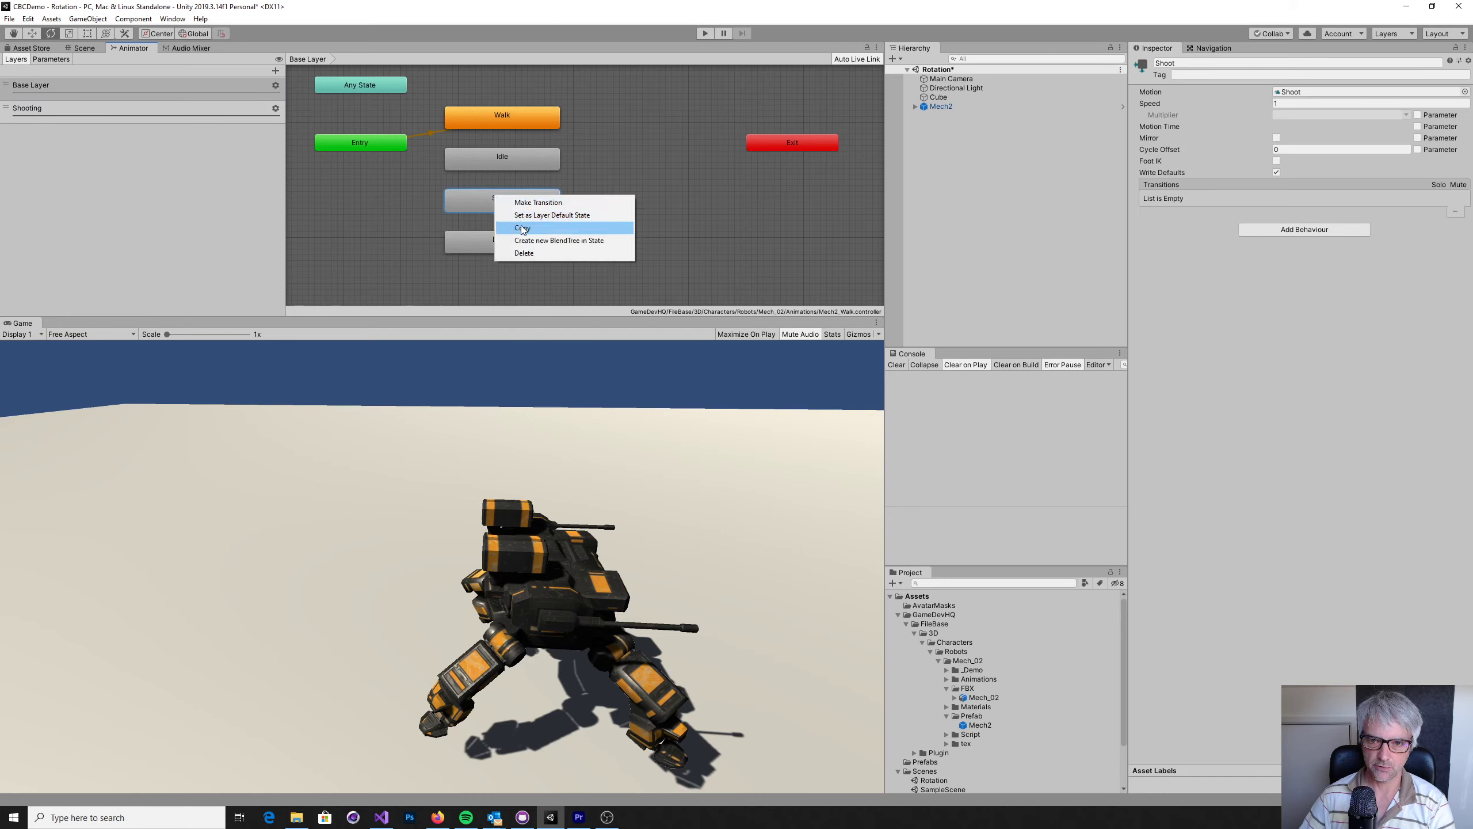
left_click(539, 227)
left_click(214, 110)
right_click(514, 193)
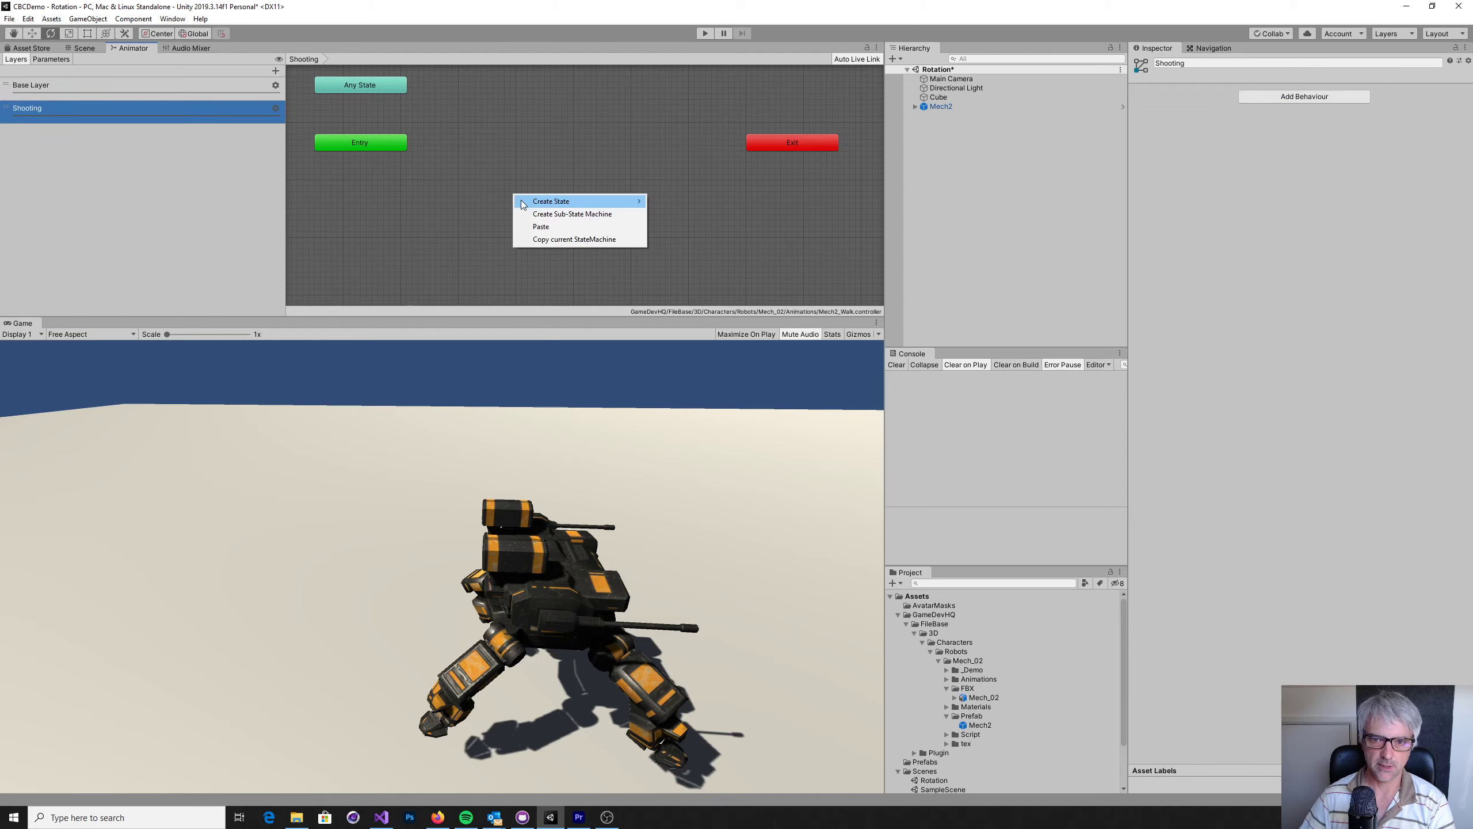
left_click(542, 227)
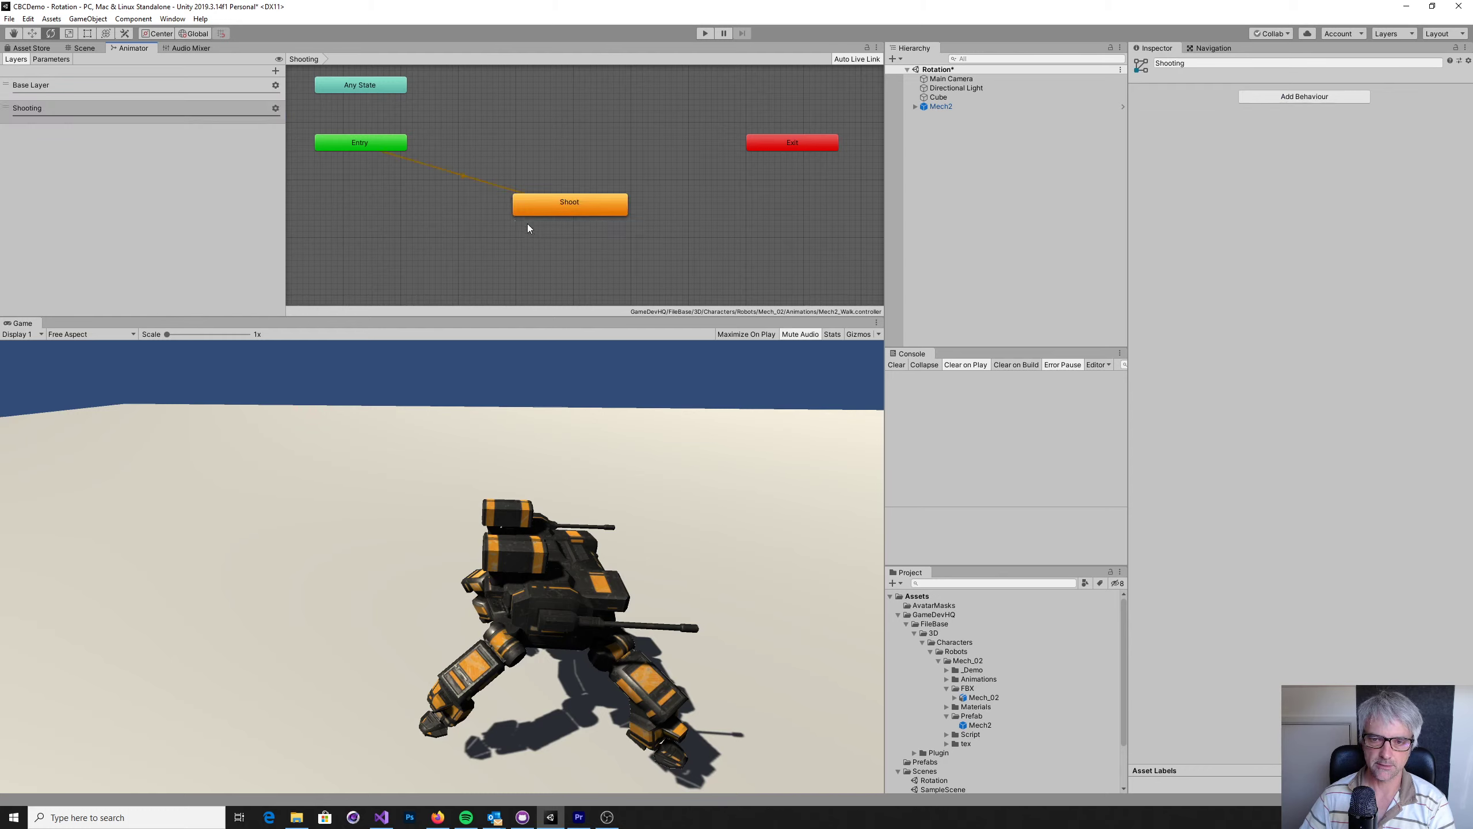
- Set the Shooting layer weight to 1 and play the scene
left_click(276, 112)
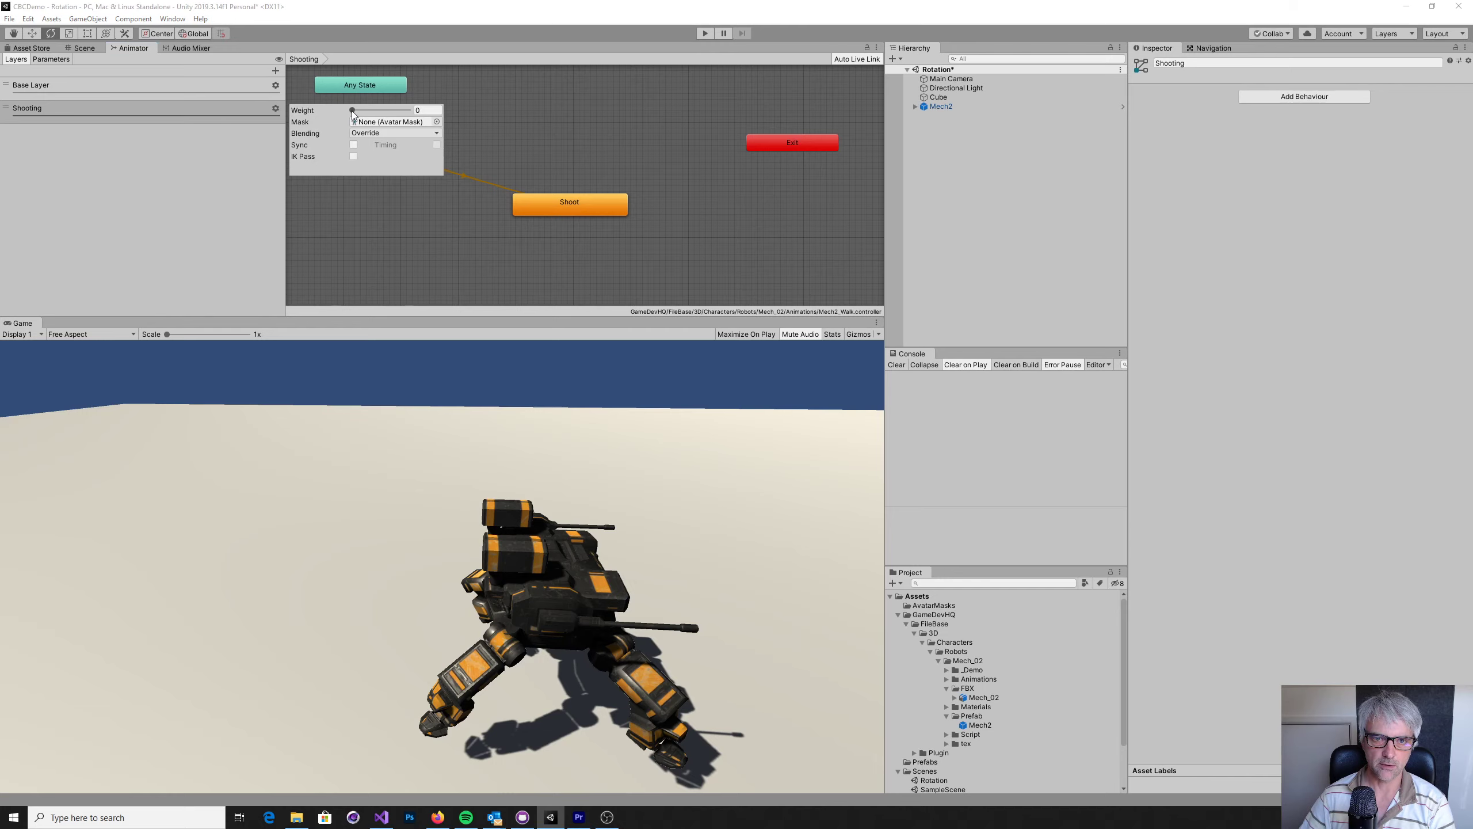
left_click(621, 116)
left_click(705, 33)
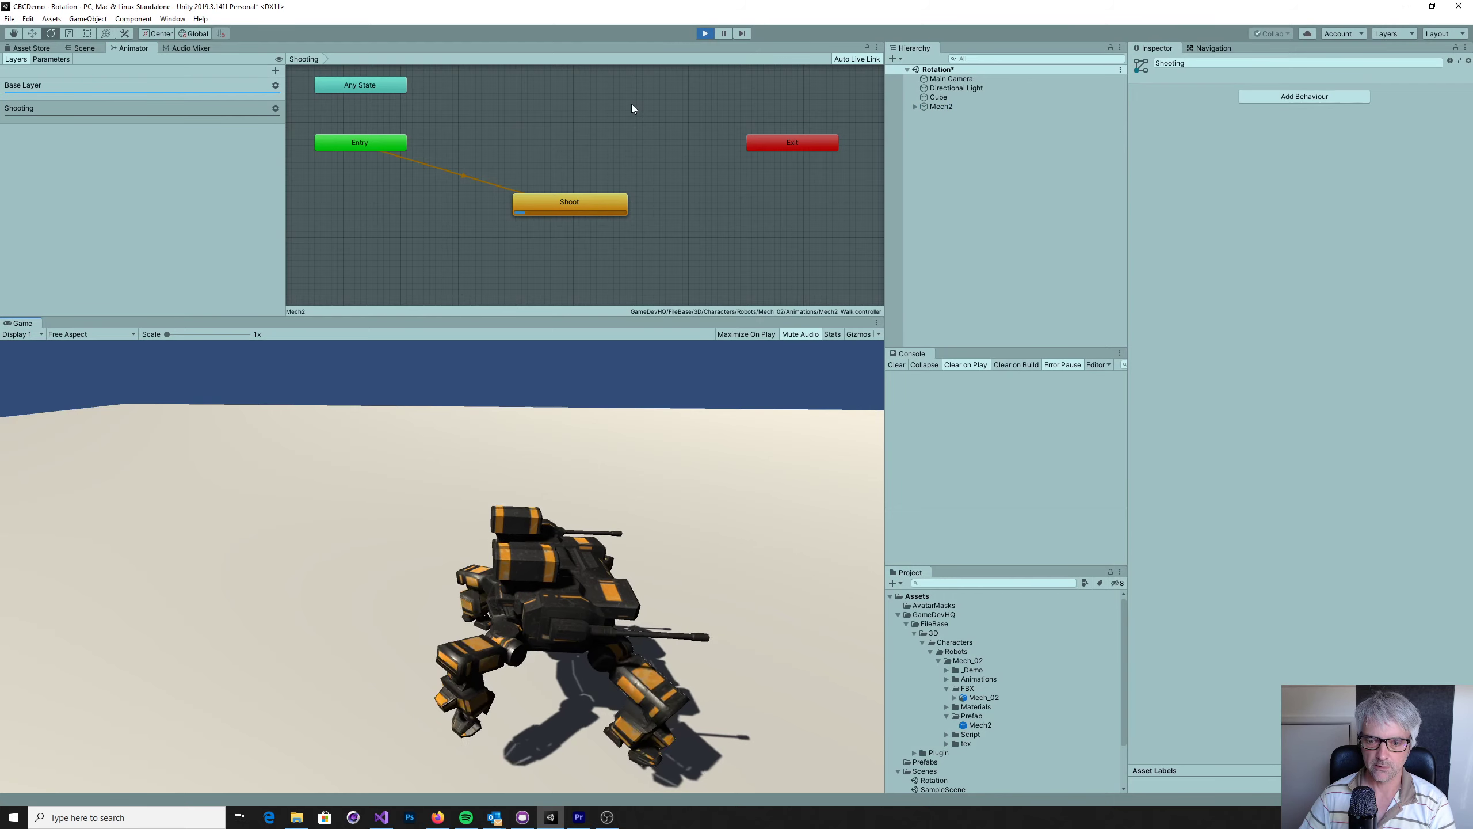
- Drag the Shooting layer weight down to 0, then stop playback
left_click(276, 108)
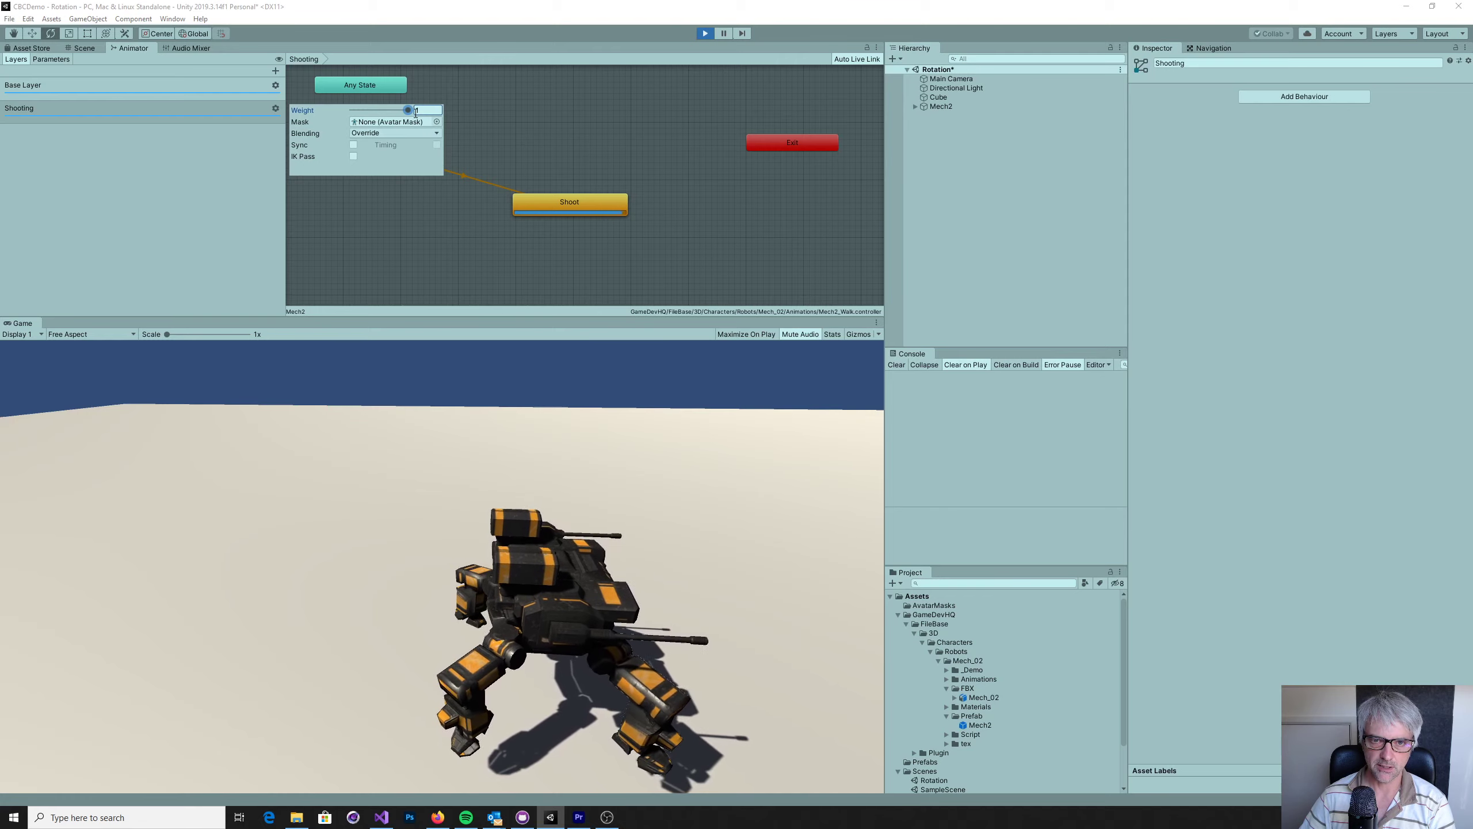
left_click_drag(408, 110, 352, 110)
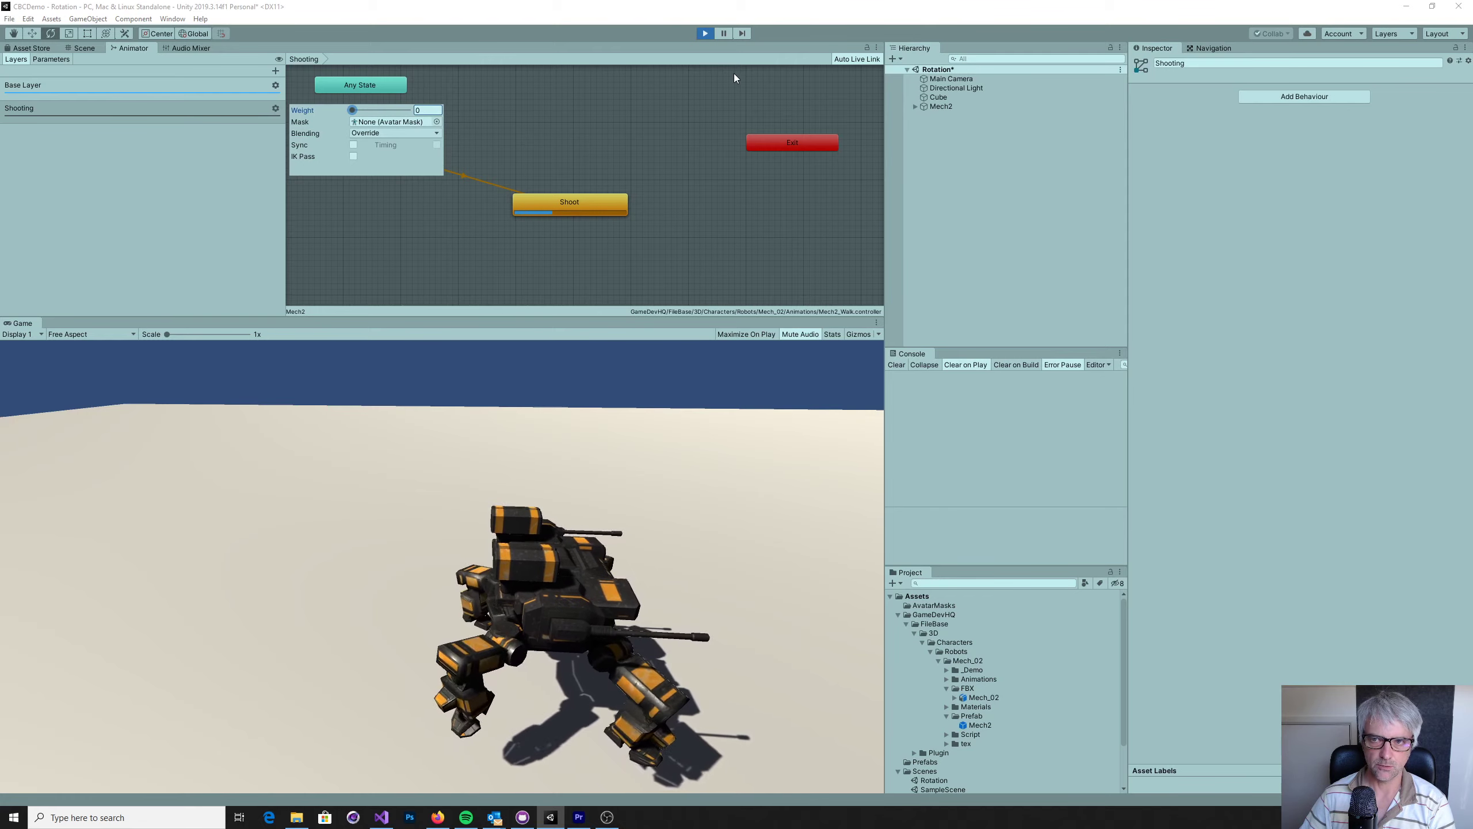
left_click(706, 33)
left_click(704, 33)
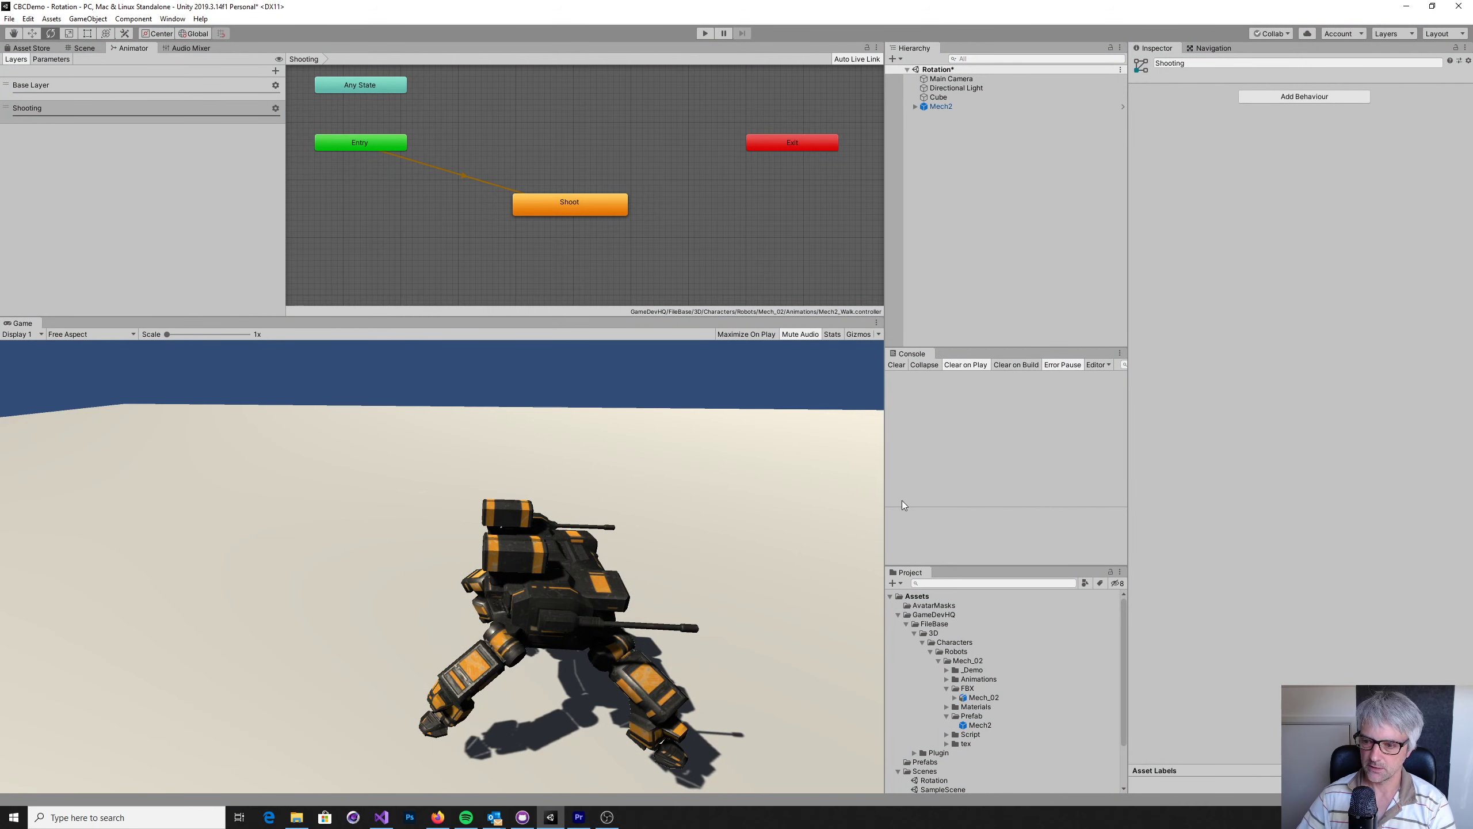
- Create an Avatar Mask in AvatarMasks, keep the default name, and expand its Humanoid diagram
left_click(921, 606)
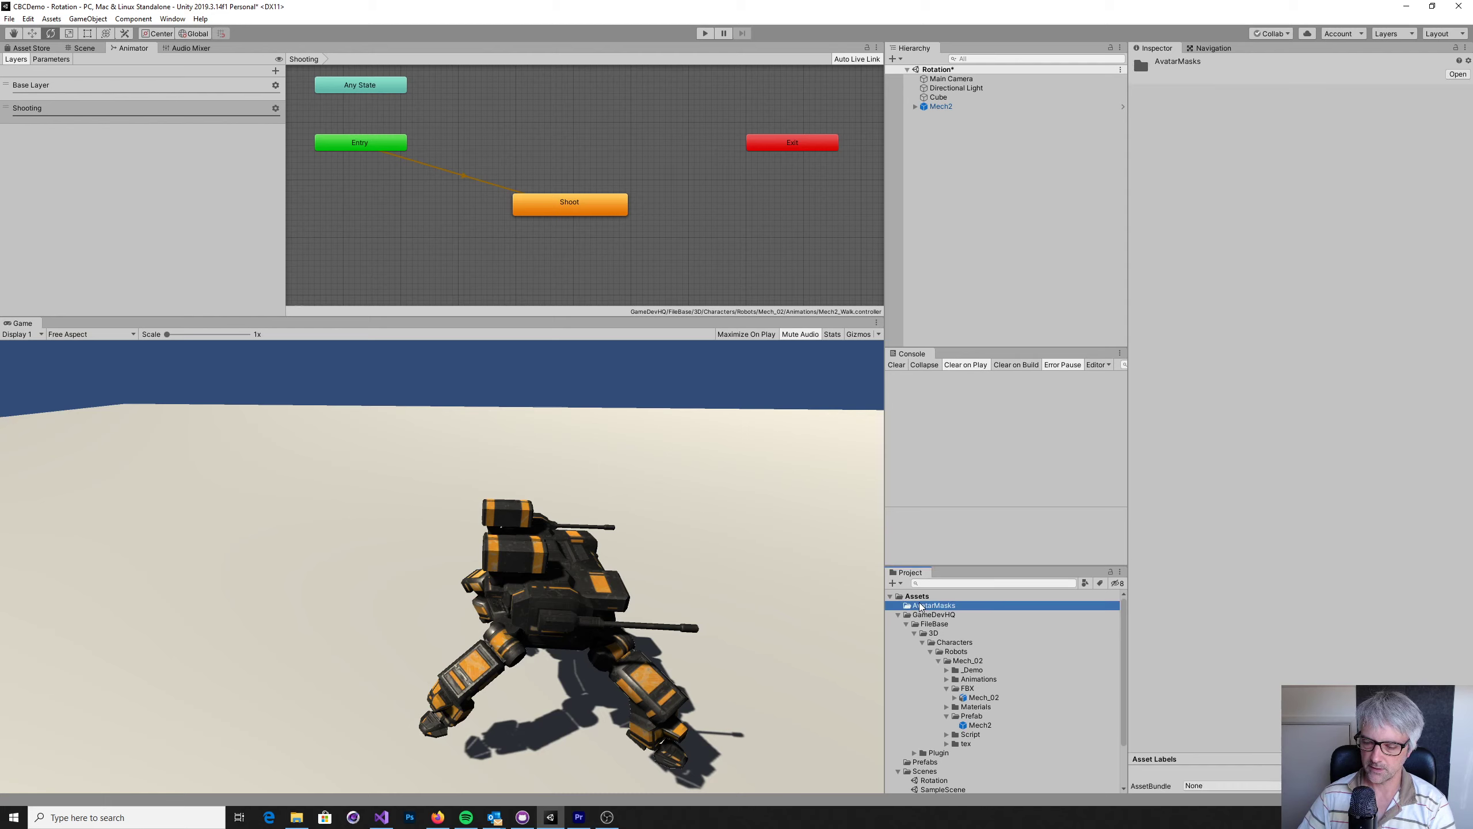
right_click(922, 605)
mouse_move(973, 321)
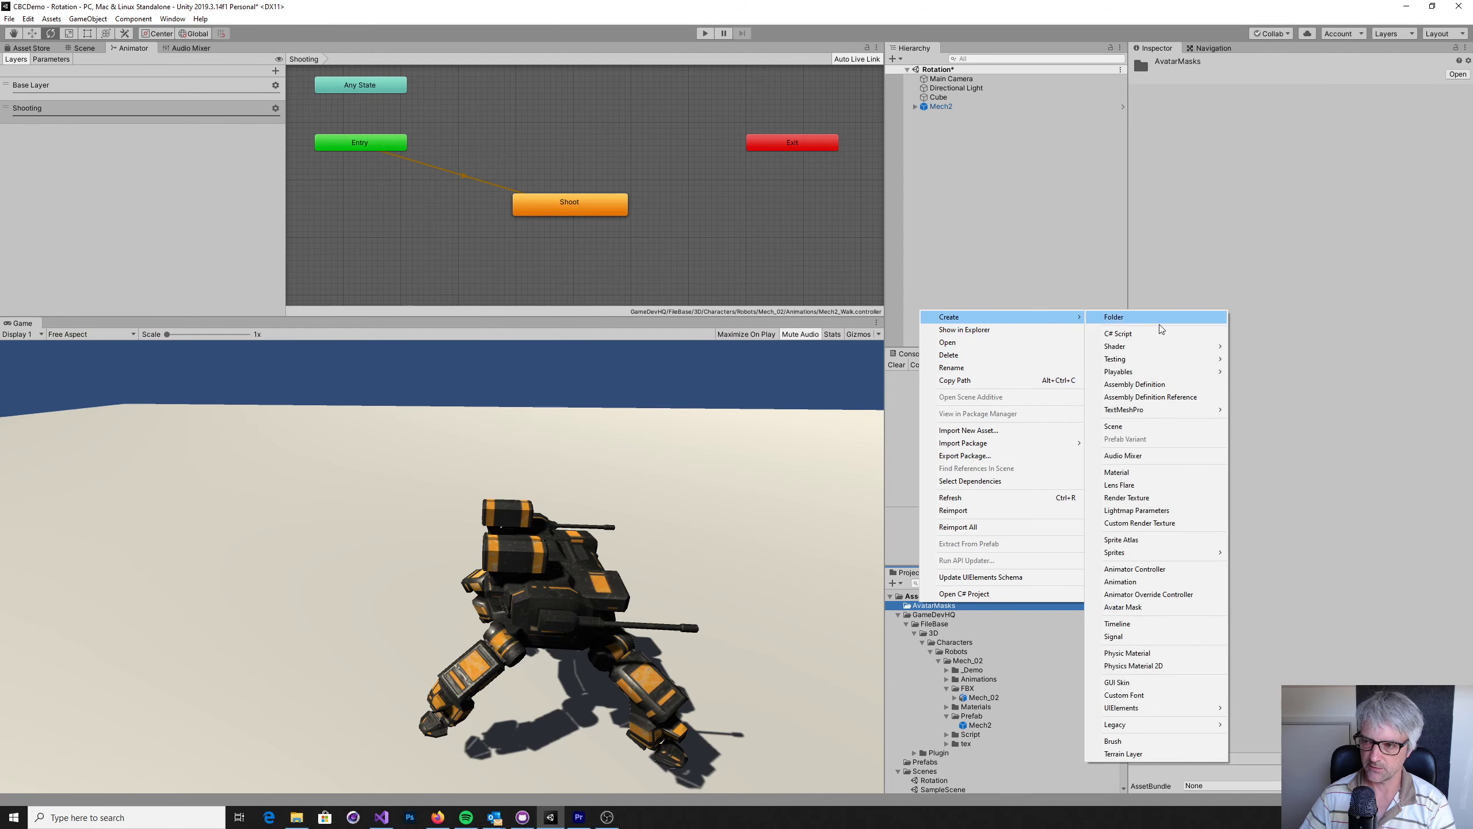
left_click(1140, 607)
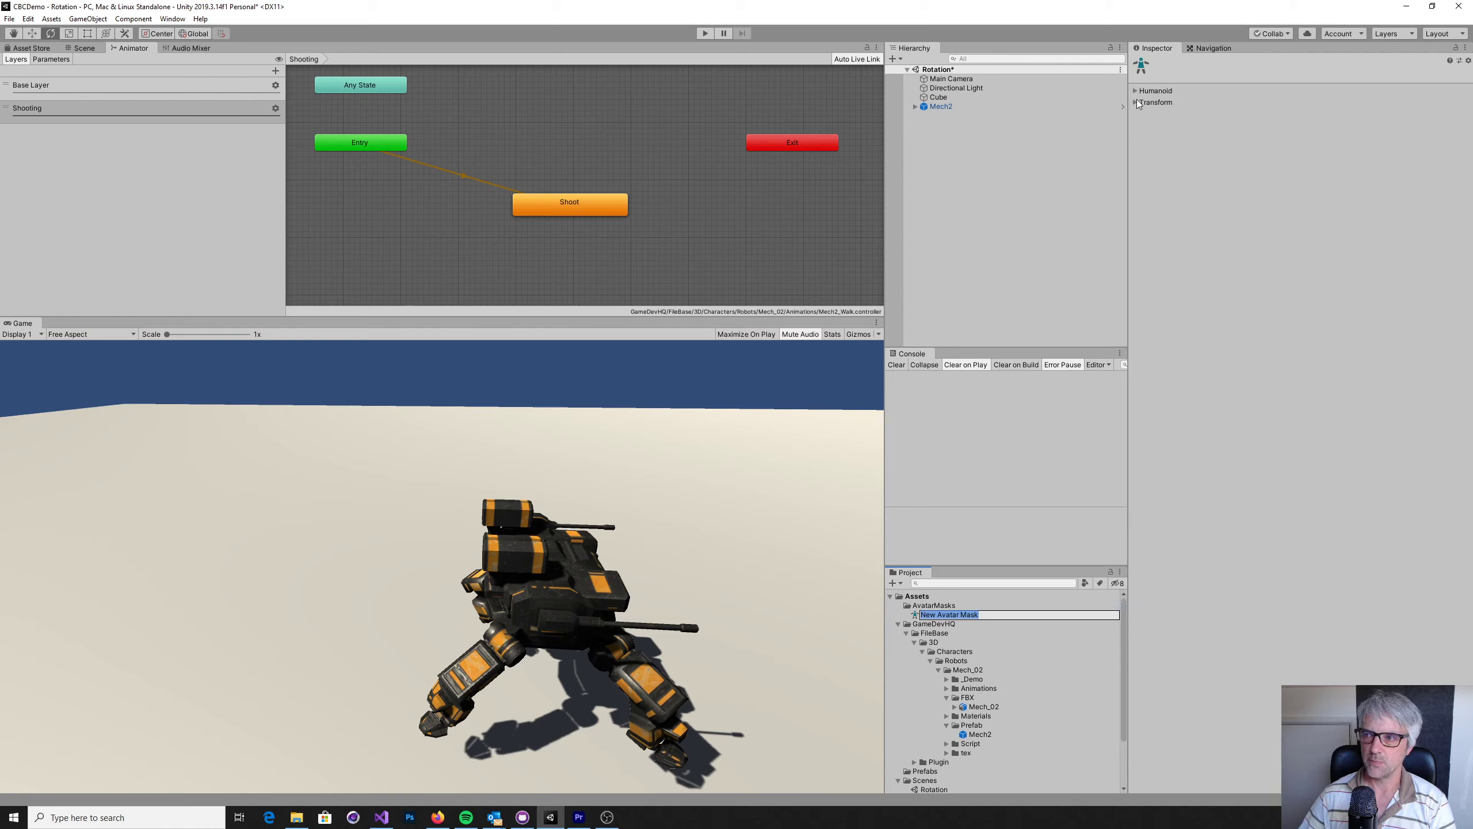
left_click(1135, 92)
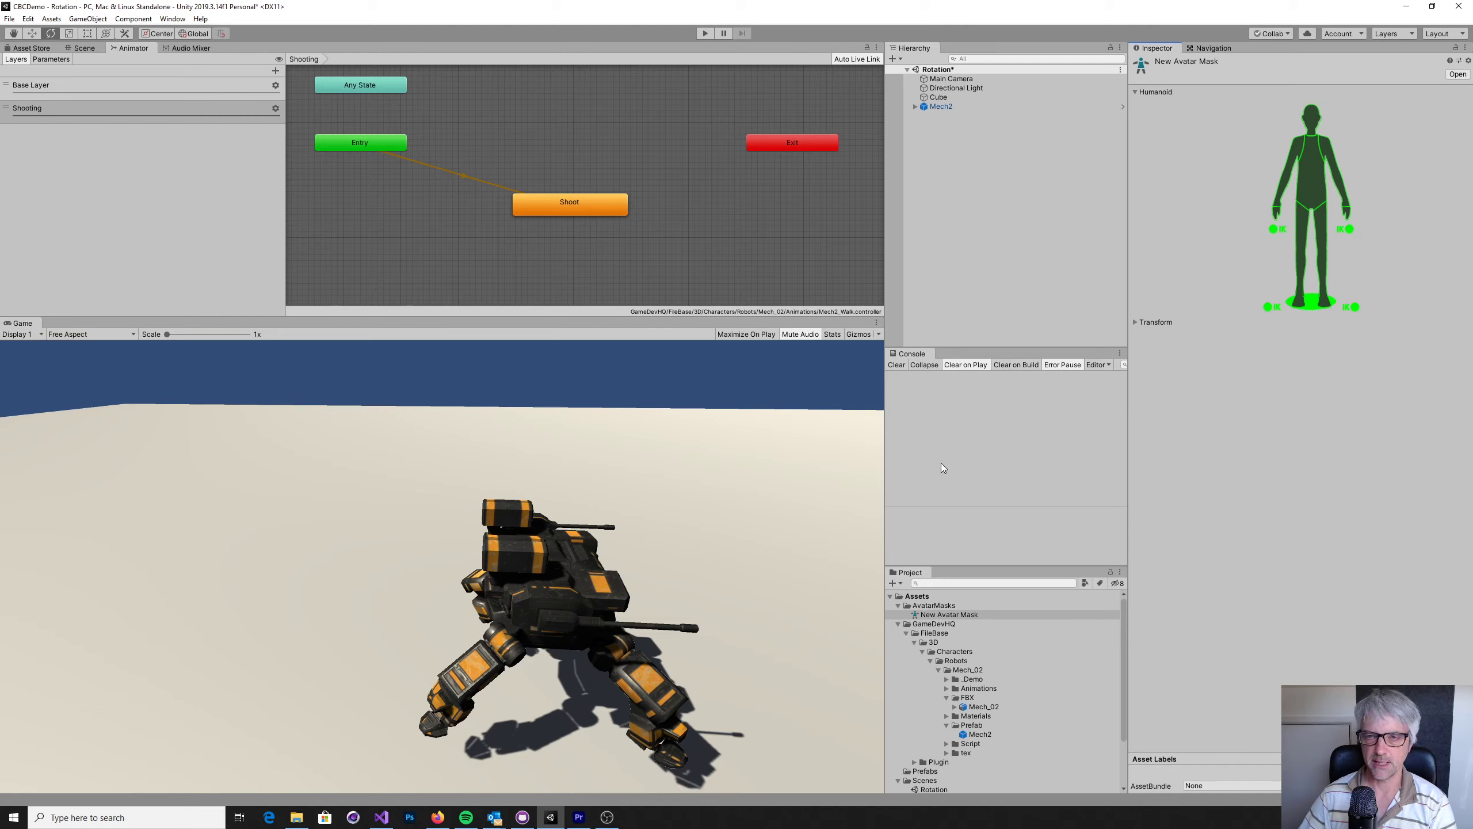
- Confirm the Mech_02 model's Rig animation type stays Generic, then select New Avatar Mask
left_click(979, 734)
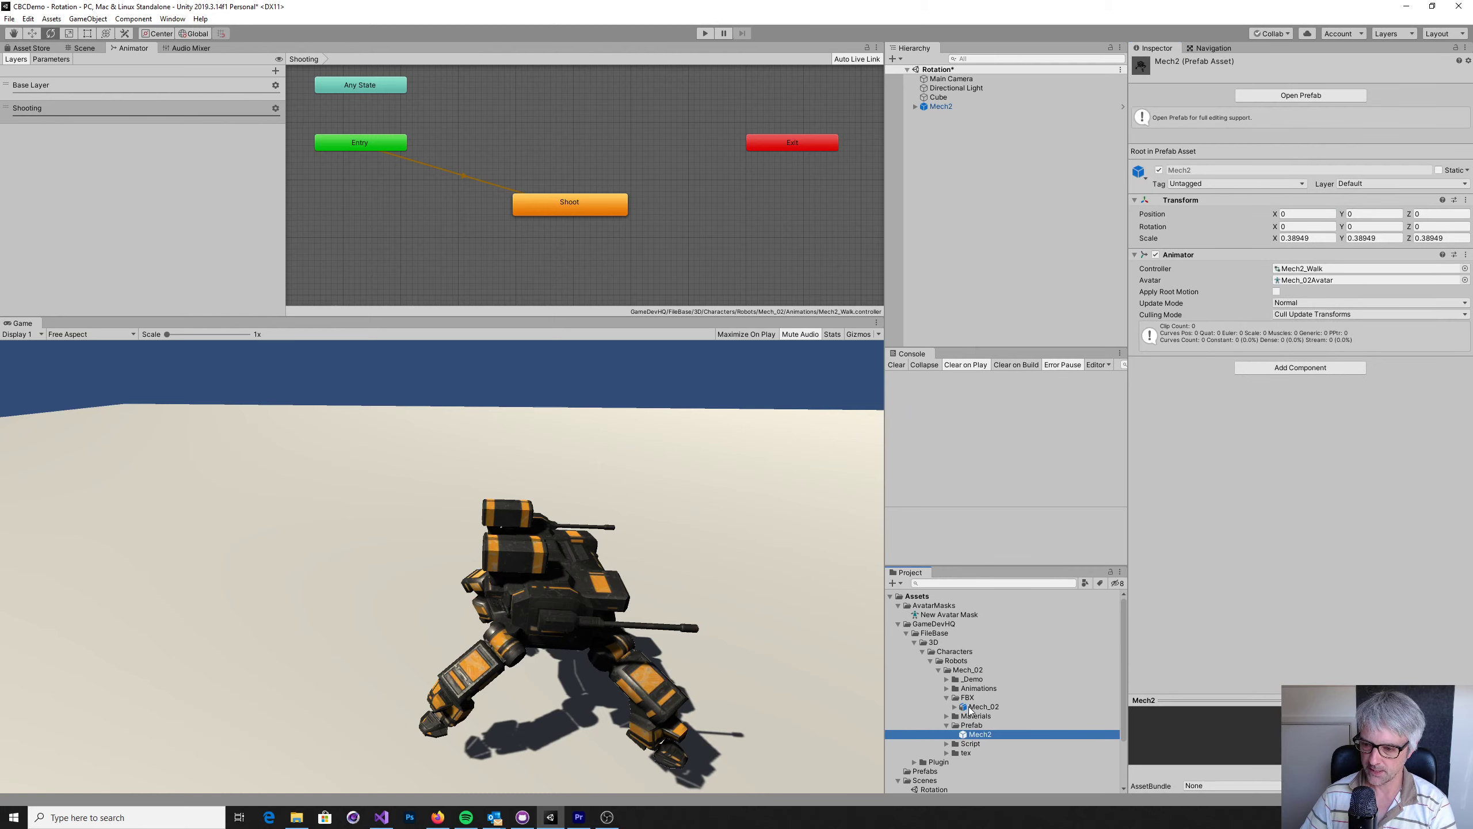
left_click(975, 707)
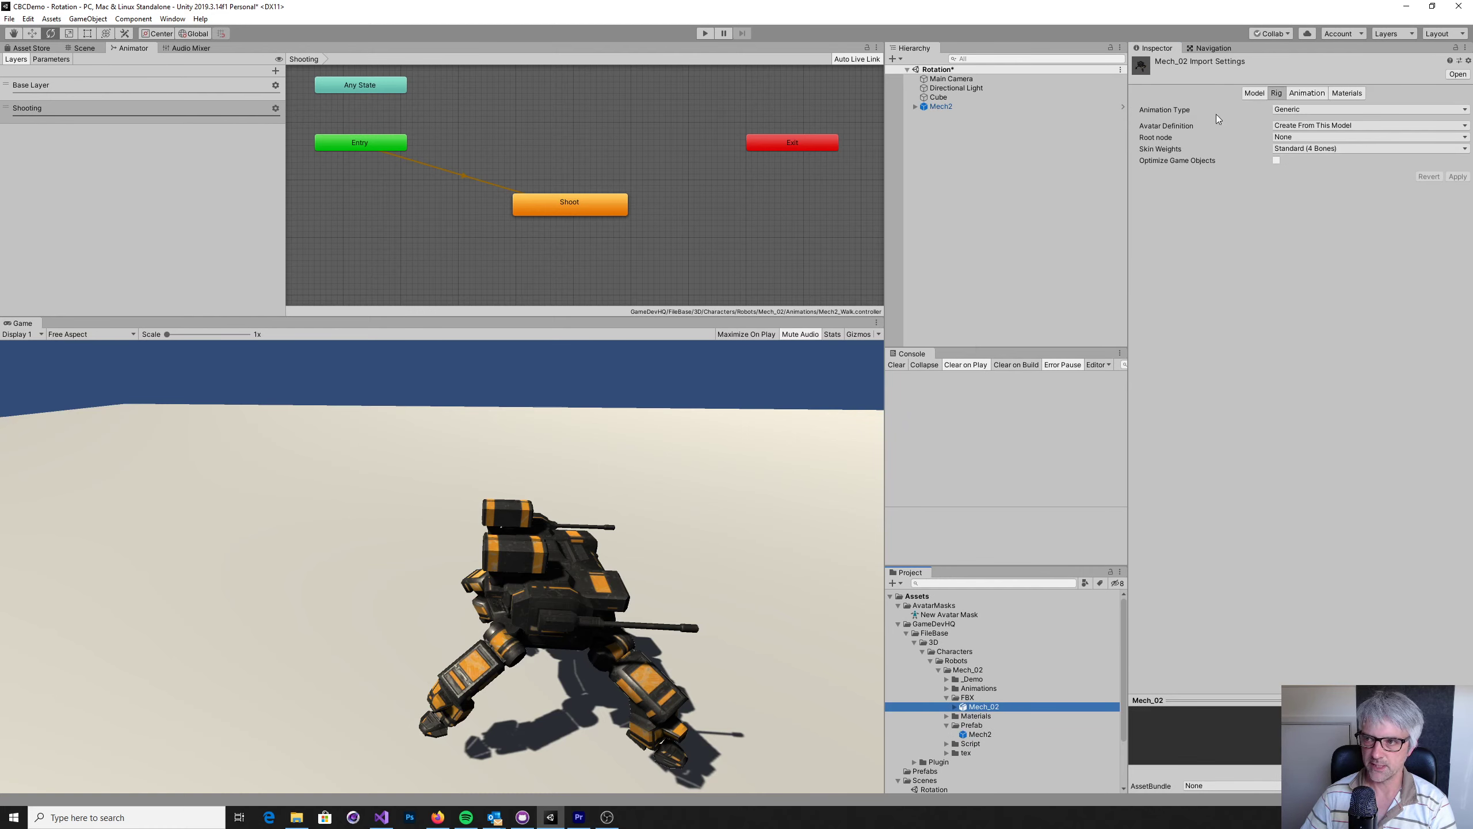
left_click(1300, 109)
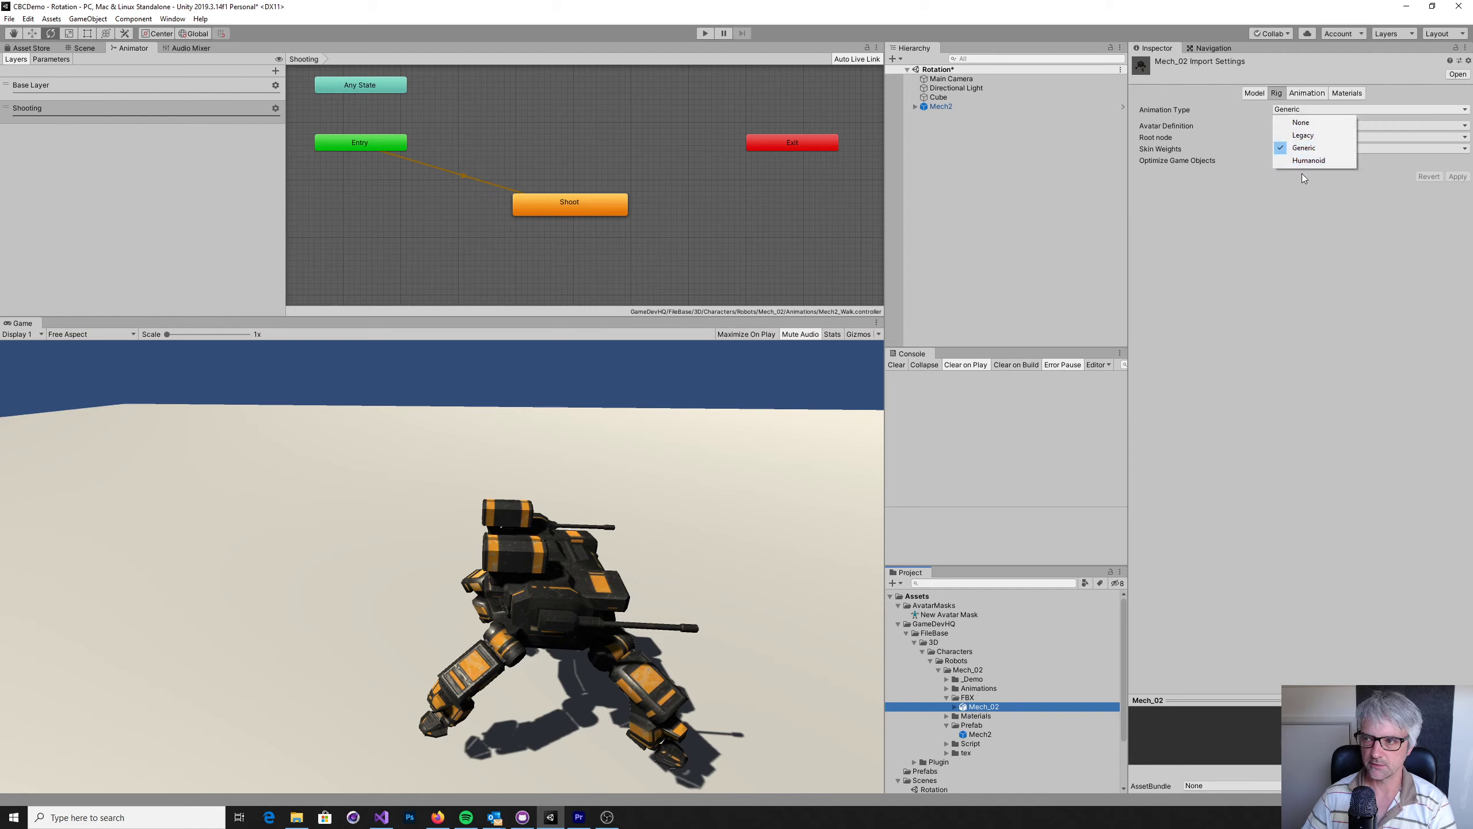
left_click(1227, 342)
left_click(980, 735)
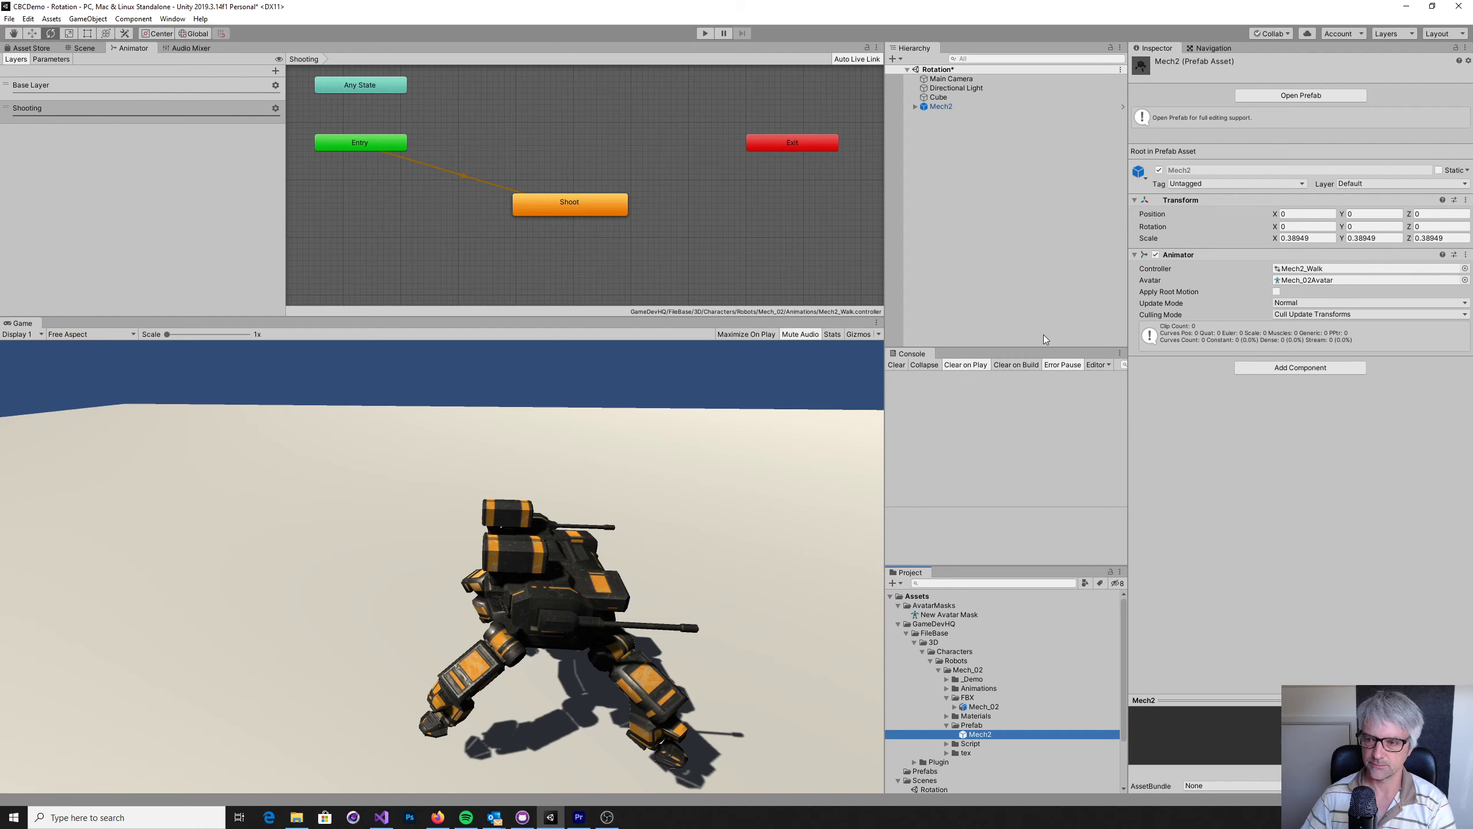
left_click(958, 616)
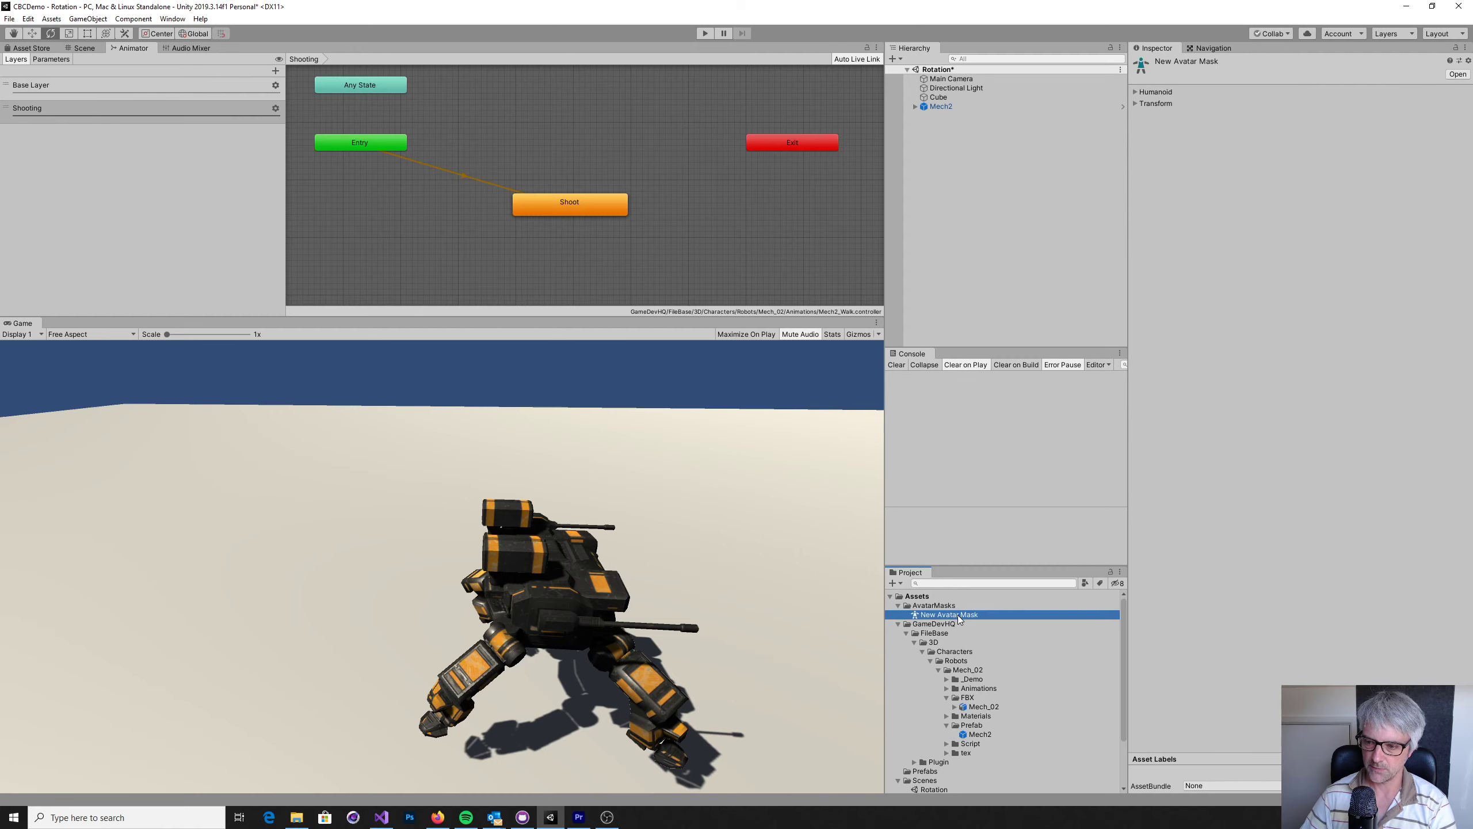
- Rename New Avatar Mask to Mech2UpperBody and select it
right_click(958, 616)
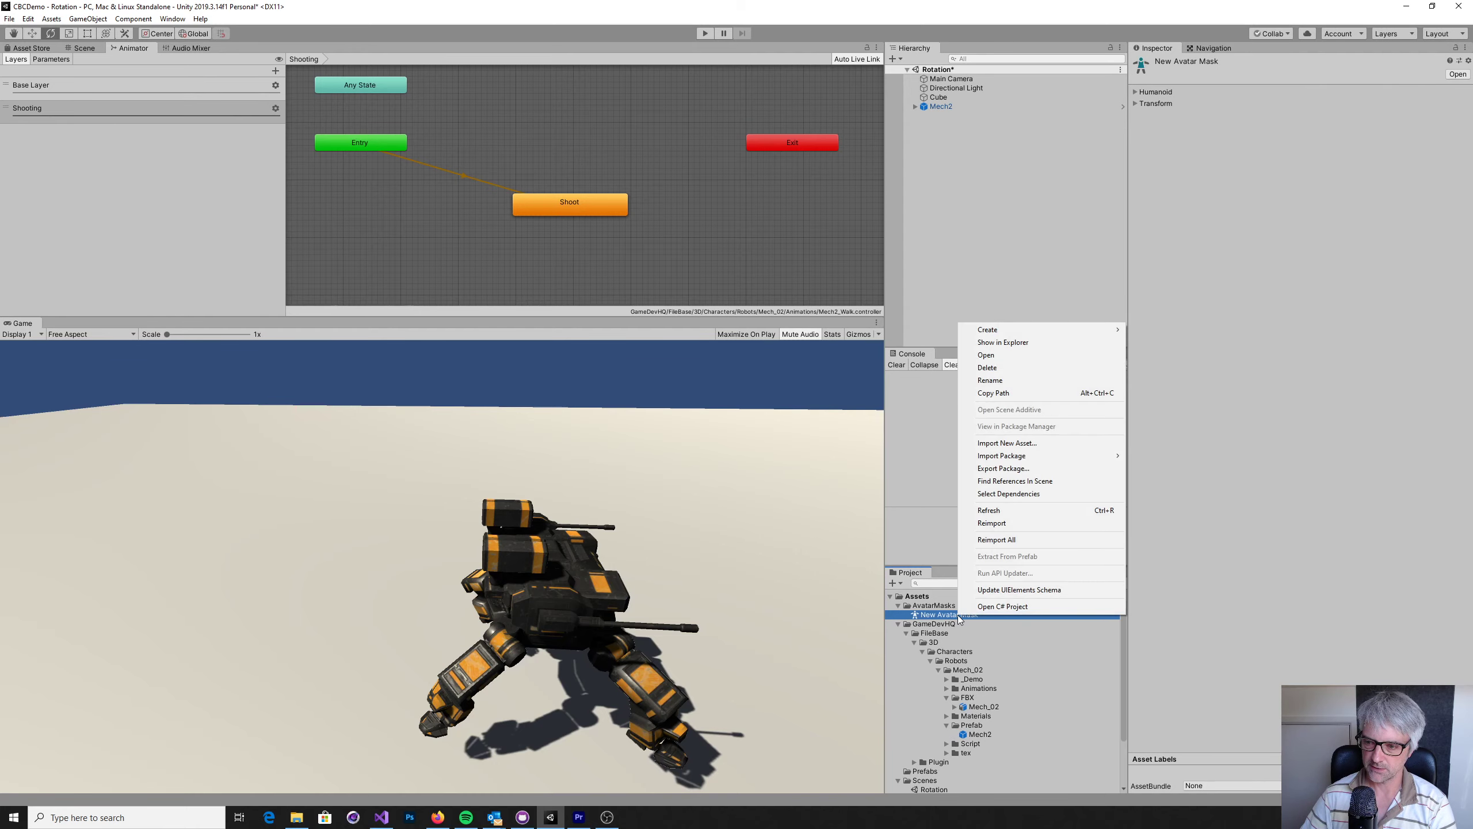
left_click(998, 382)
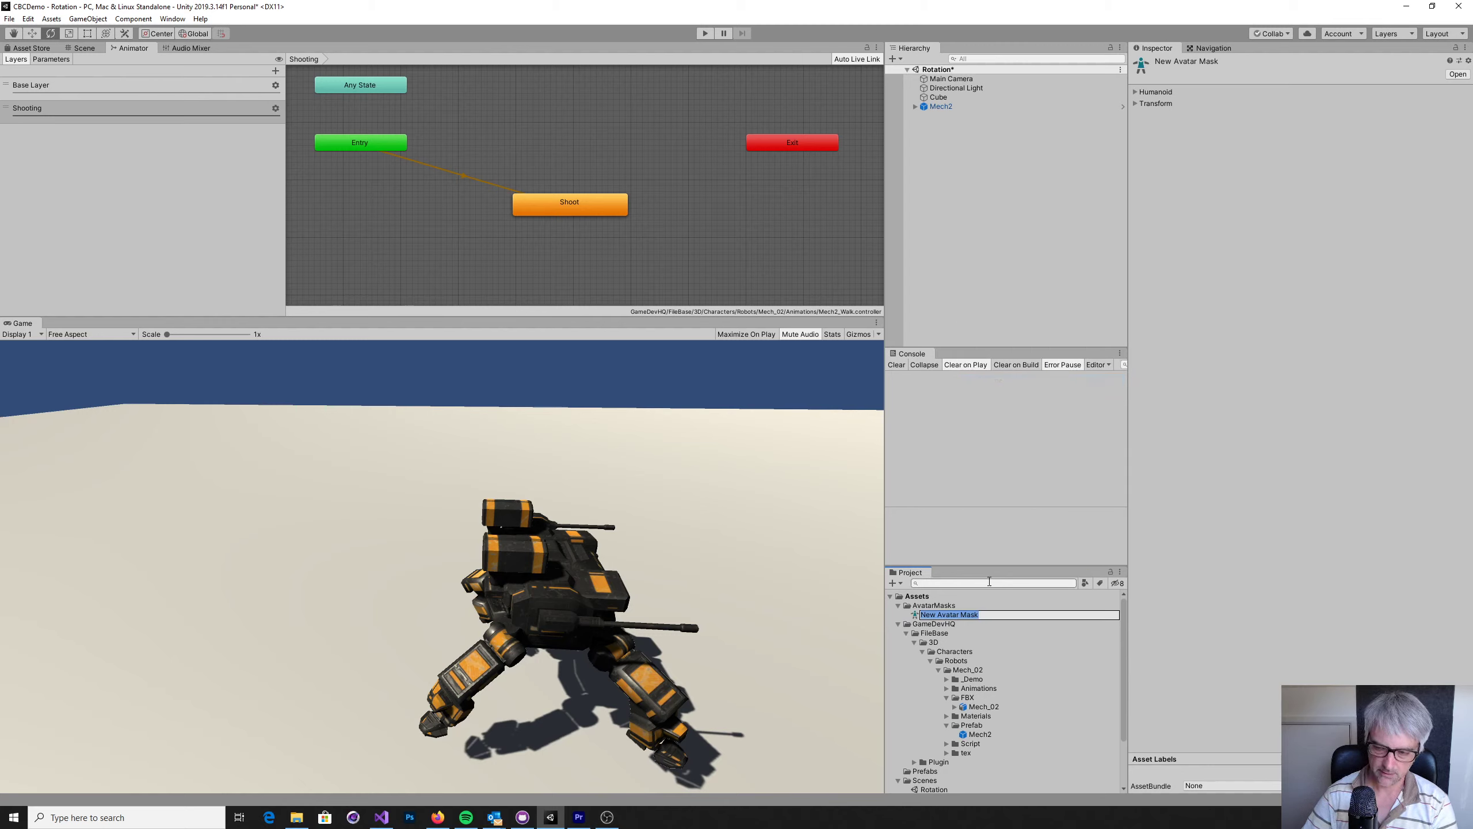
key("BackSpace")
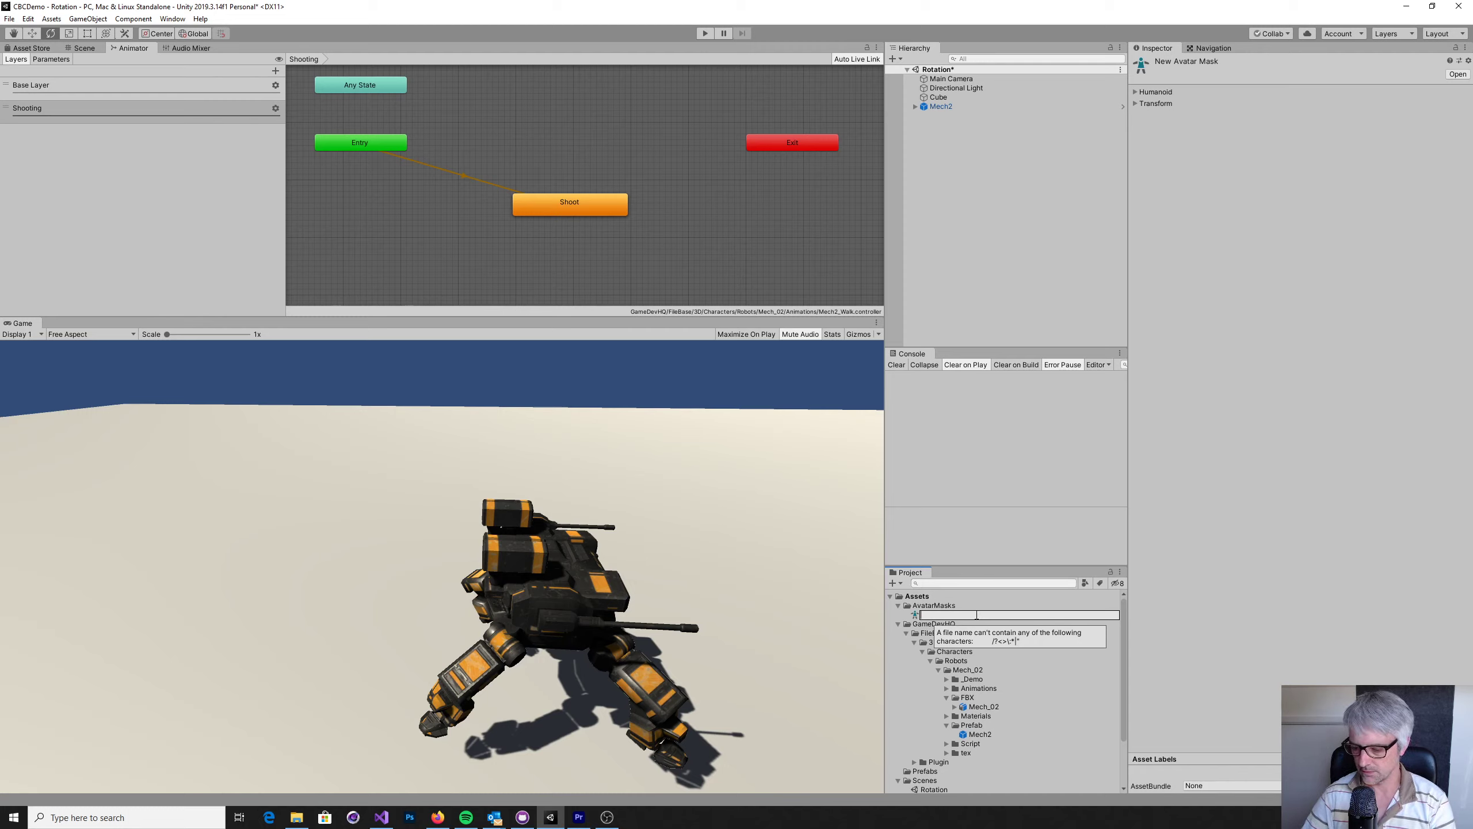
type("Mech2")
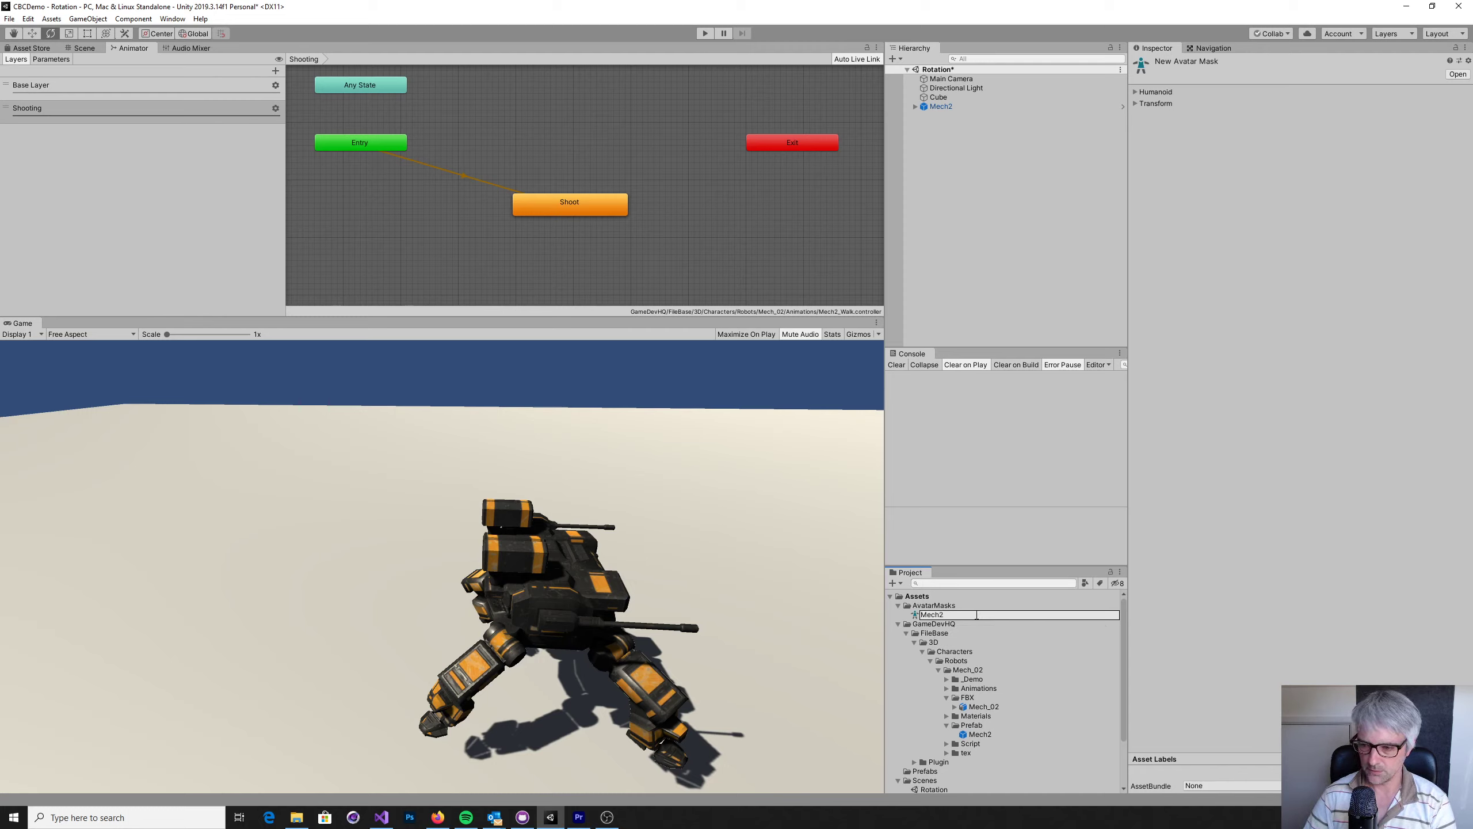
type("UpperBody")
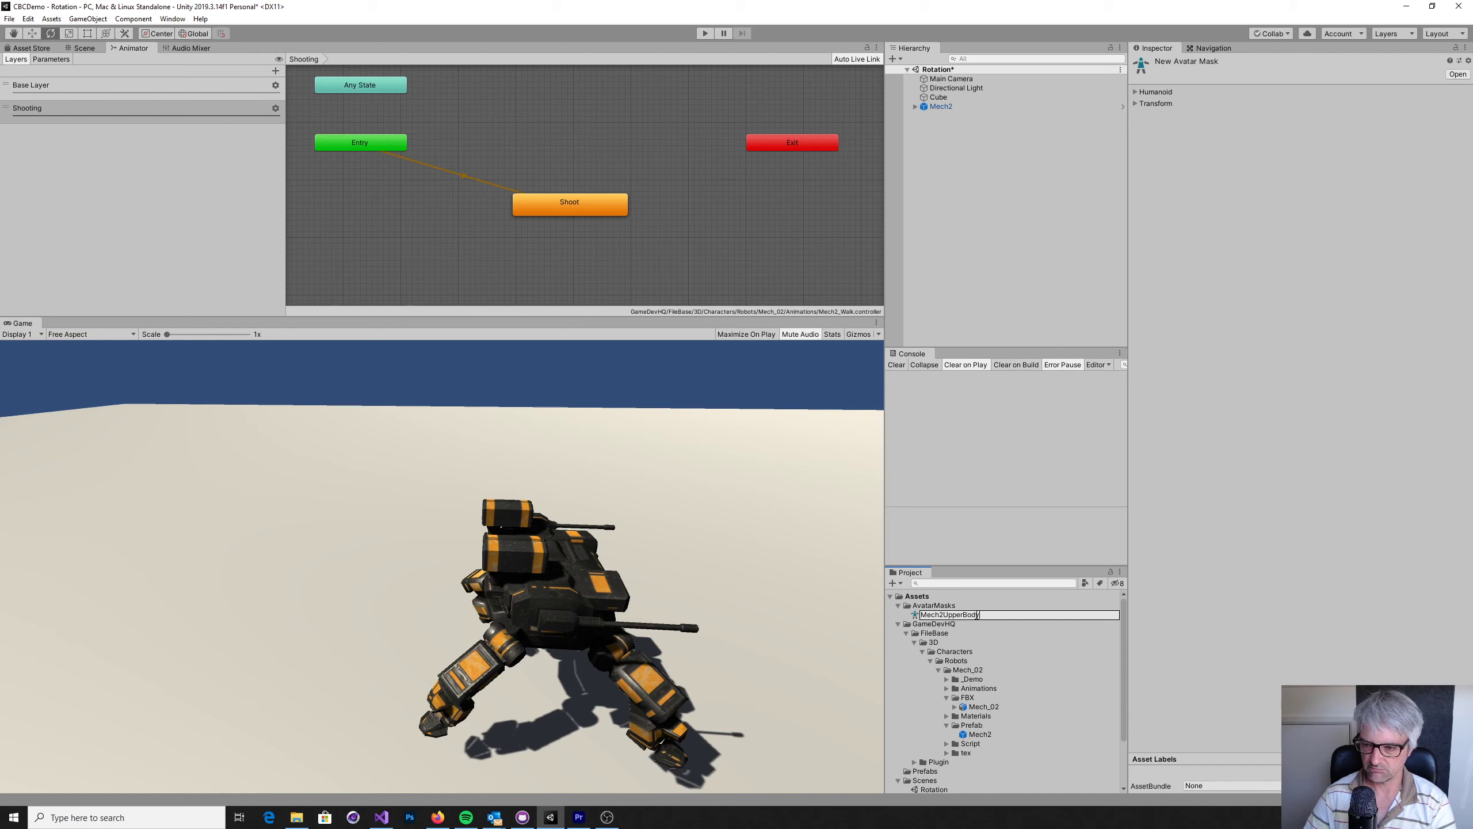
key("Return")
left_click(977, 616)
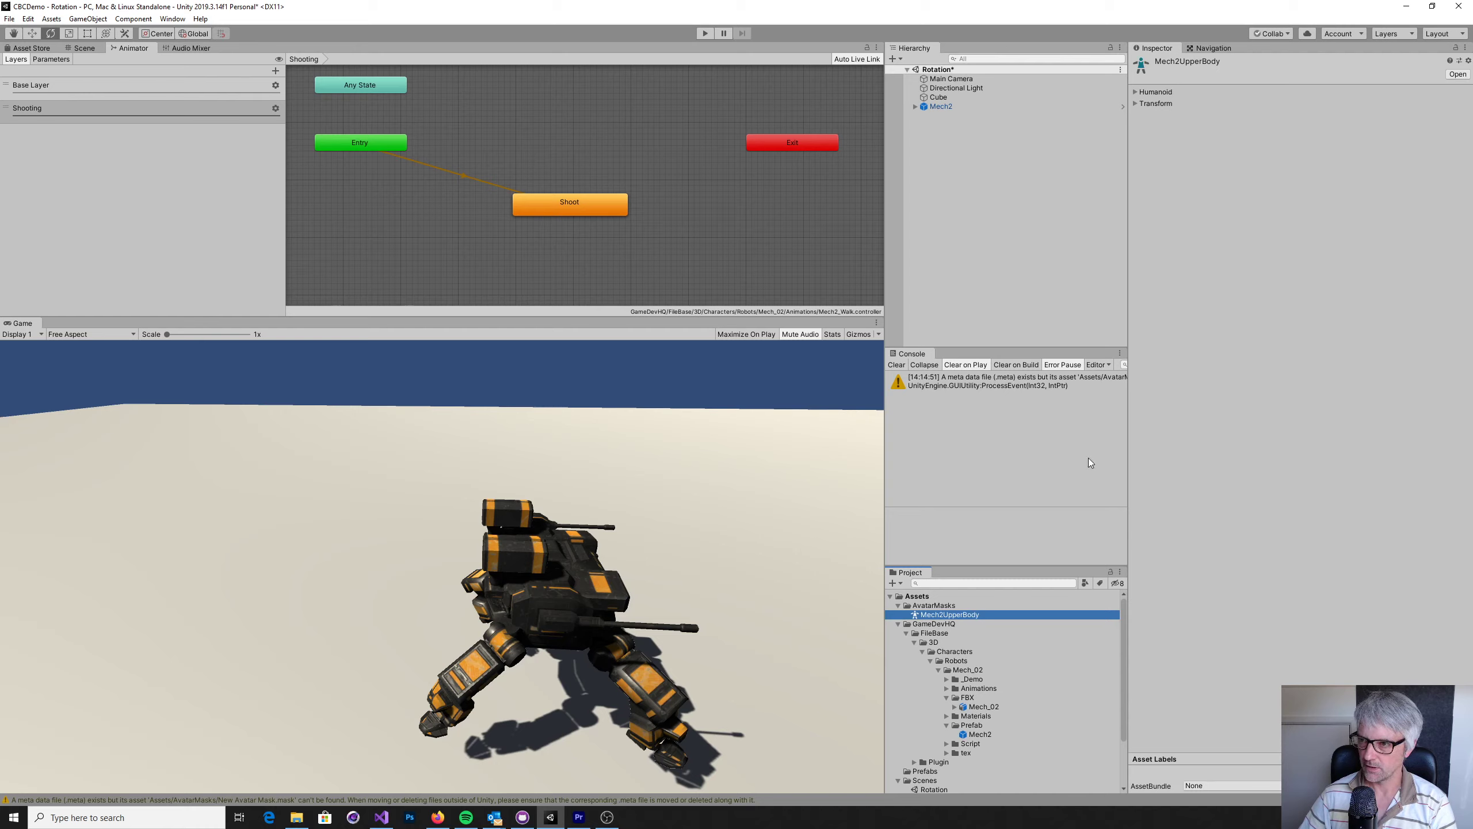
- Set the mask's Use skeleton from to Mech_02Avatar and import its skeleton nodes
left_click(1135, 104)
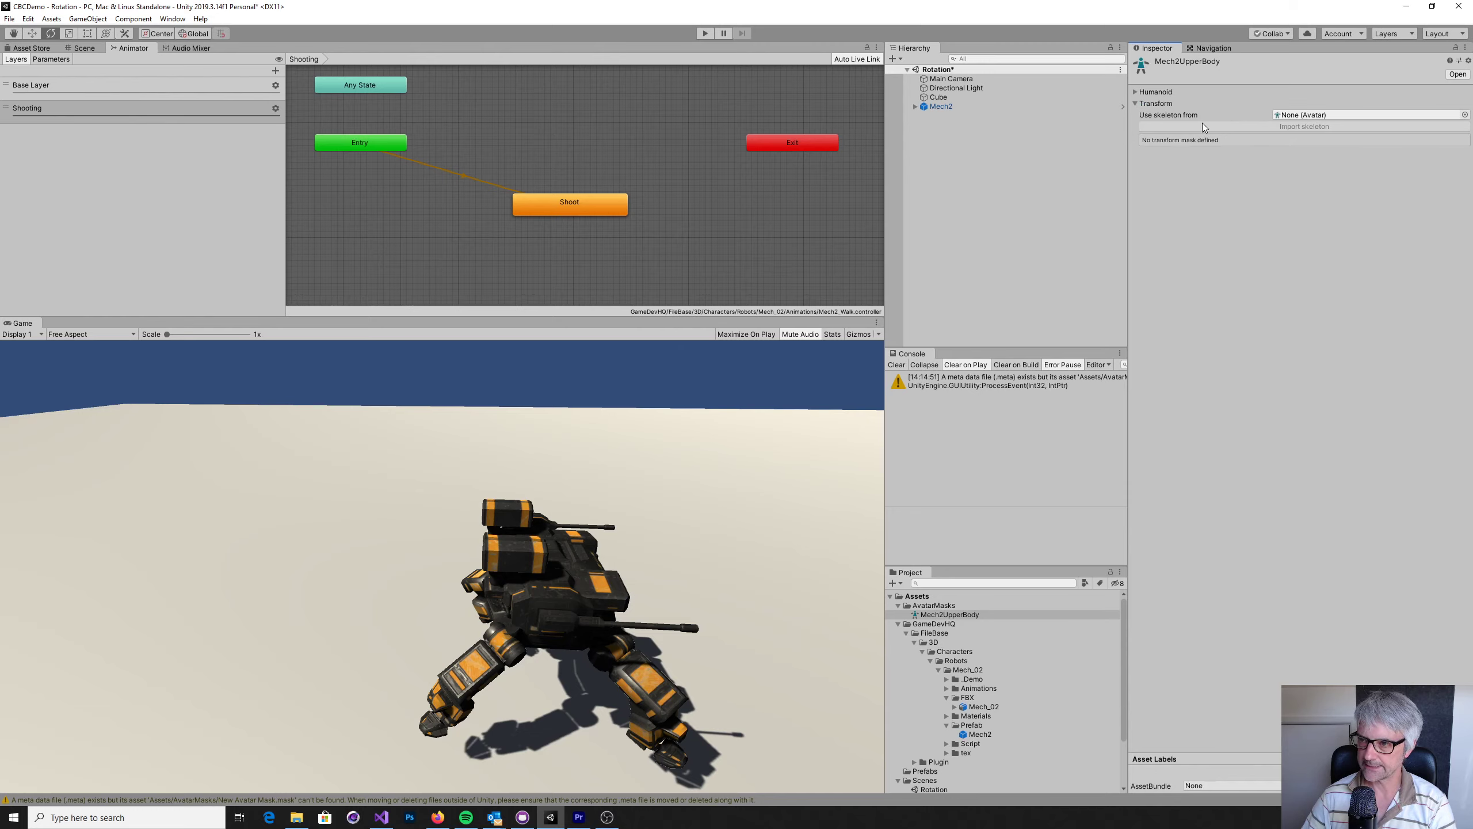
left_click(1464, 115)
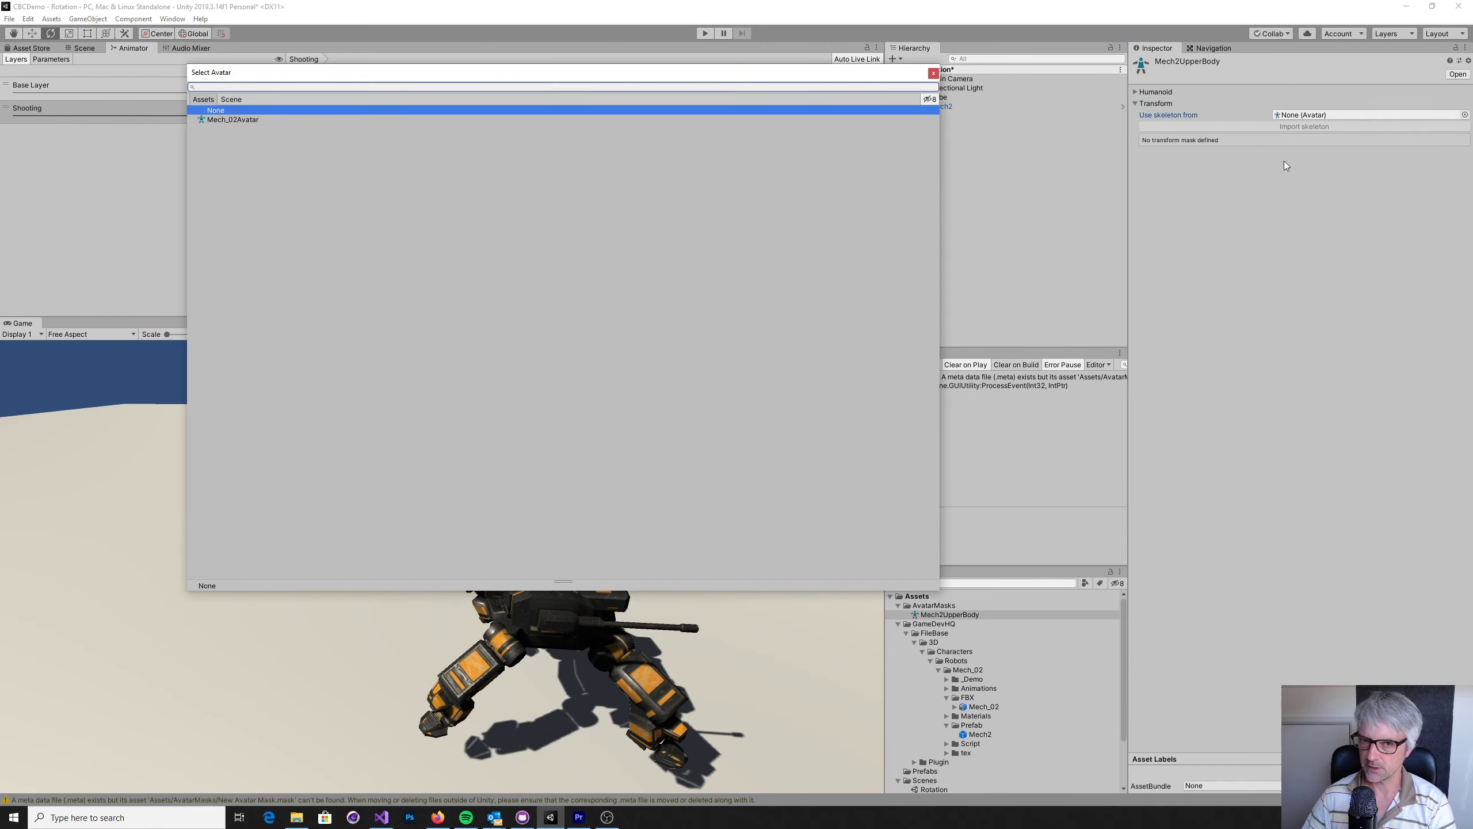
left_click(241, 120)
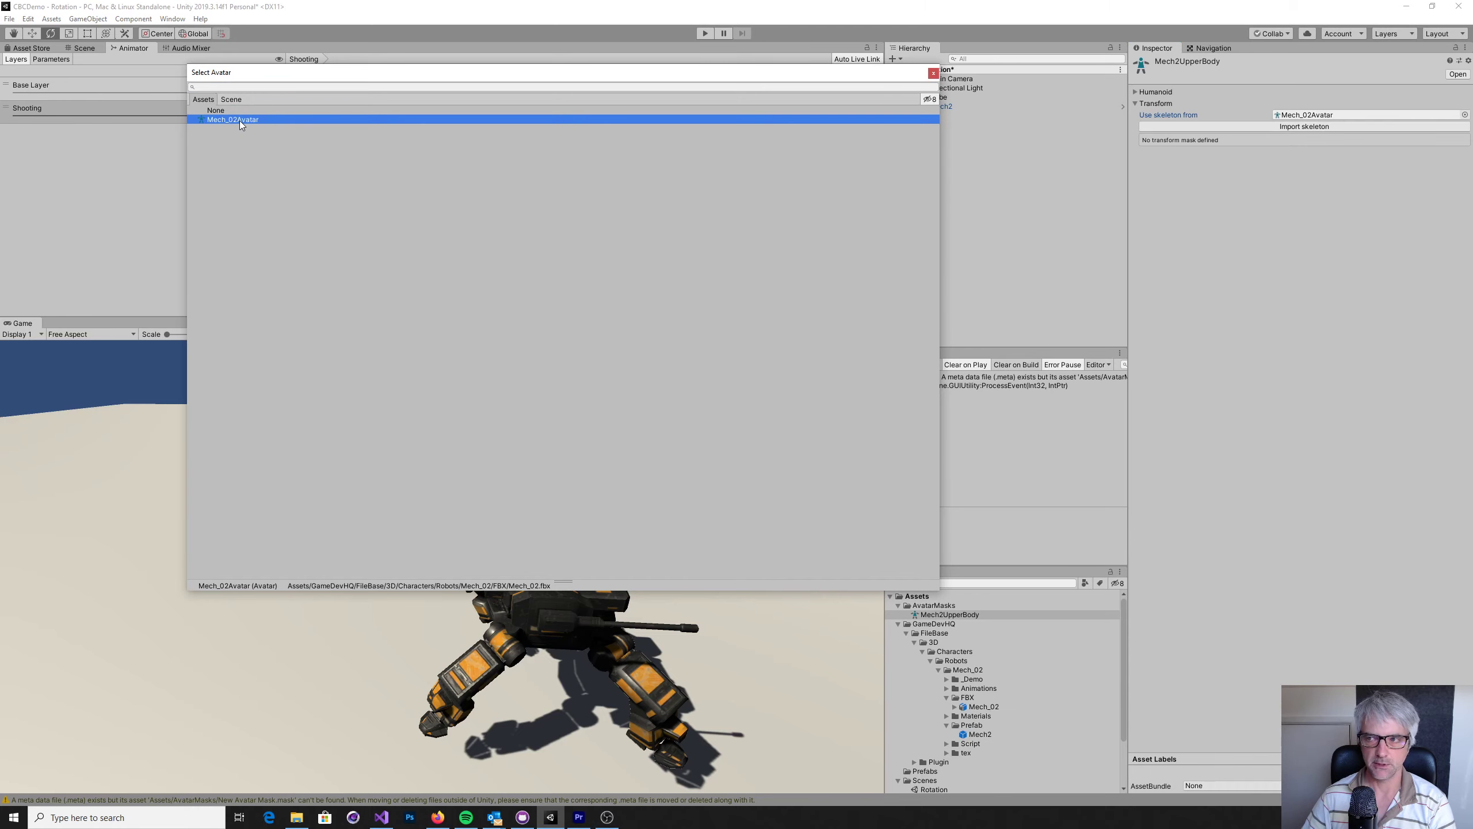
double_click(240, 120)
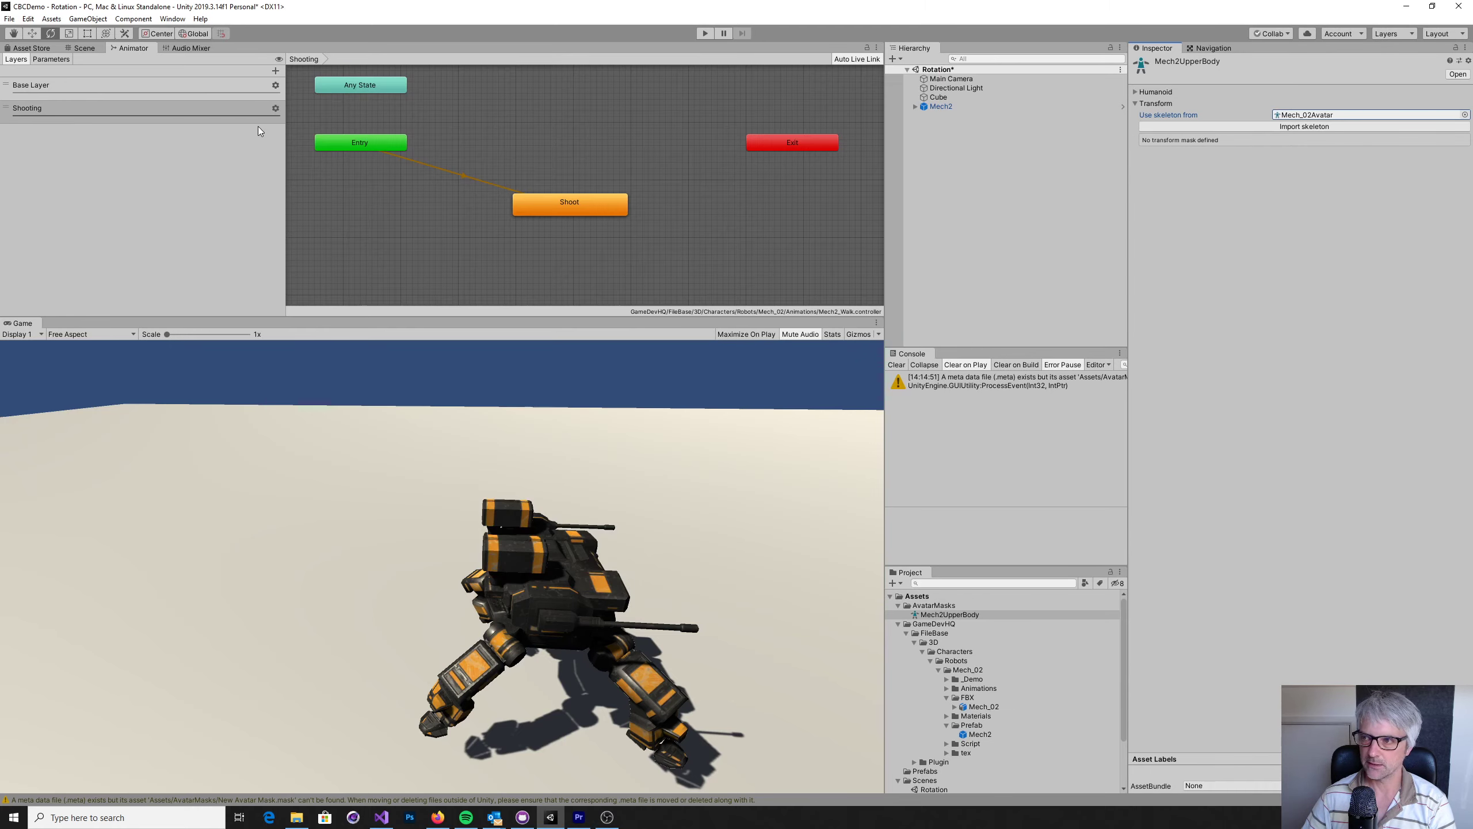
left_click(1278, 126)
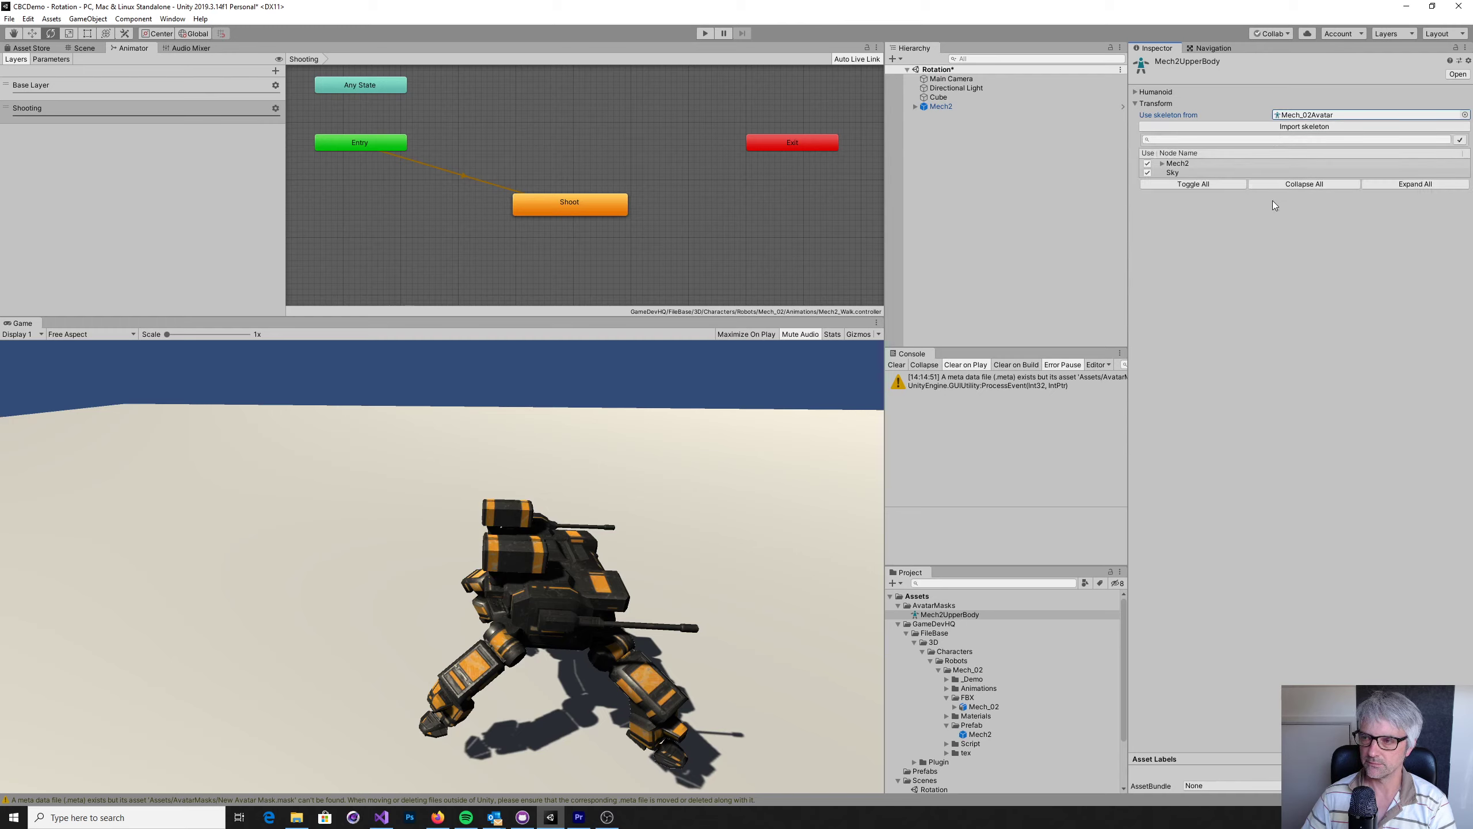
- Expand Mech2 and Mech_Mesh in the mask's node list to show Body_Base through Upper_leg
left_click(1163, 164)
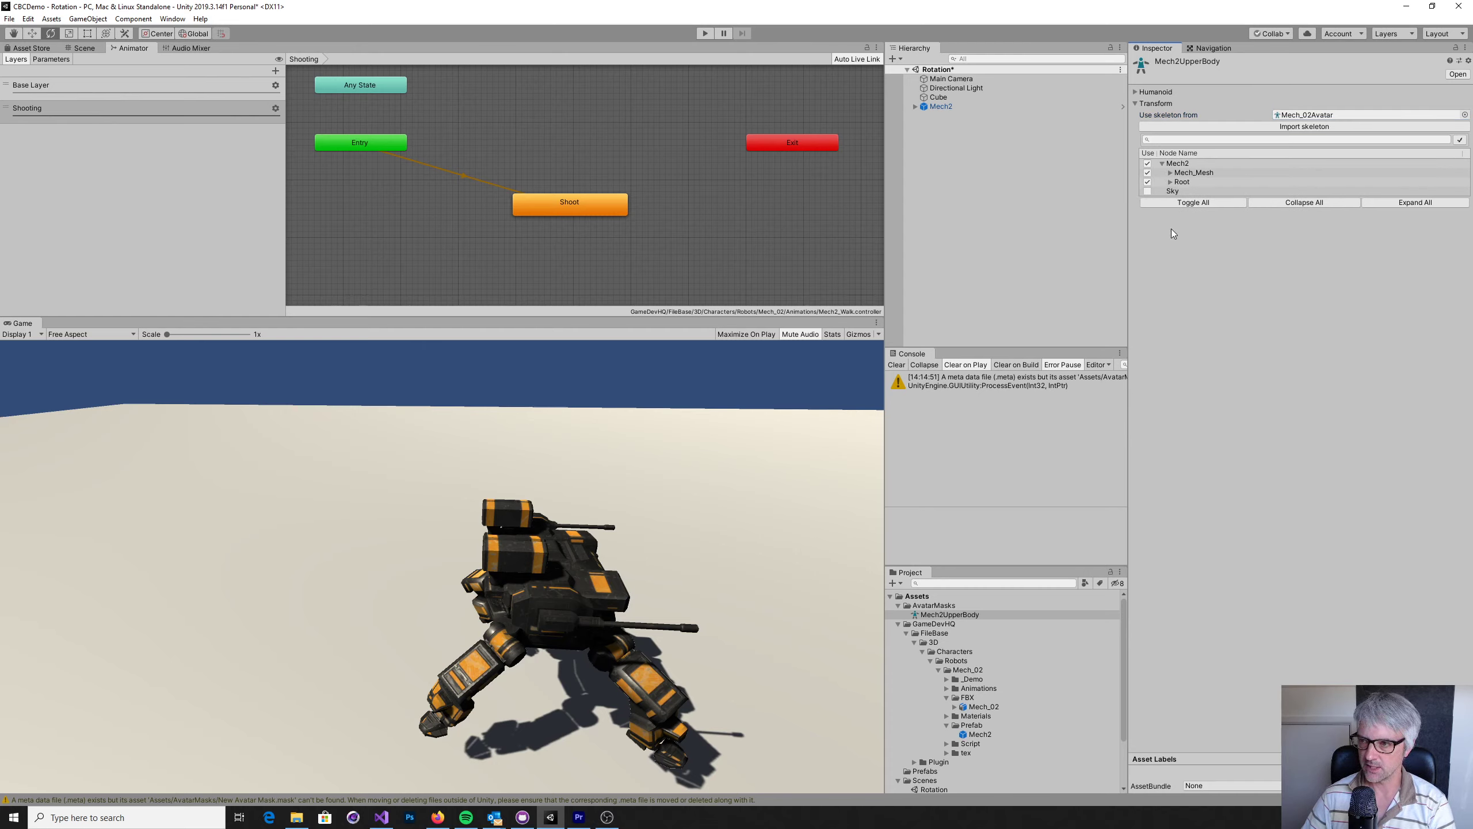
left_click(1171, 174)
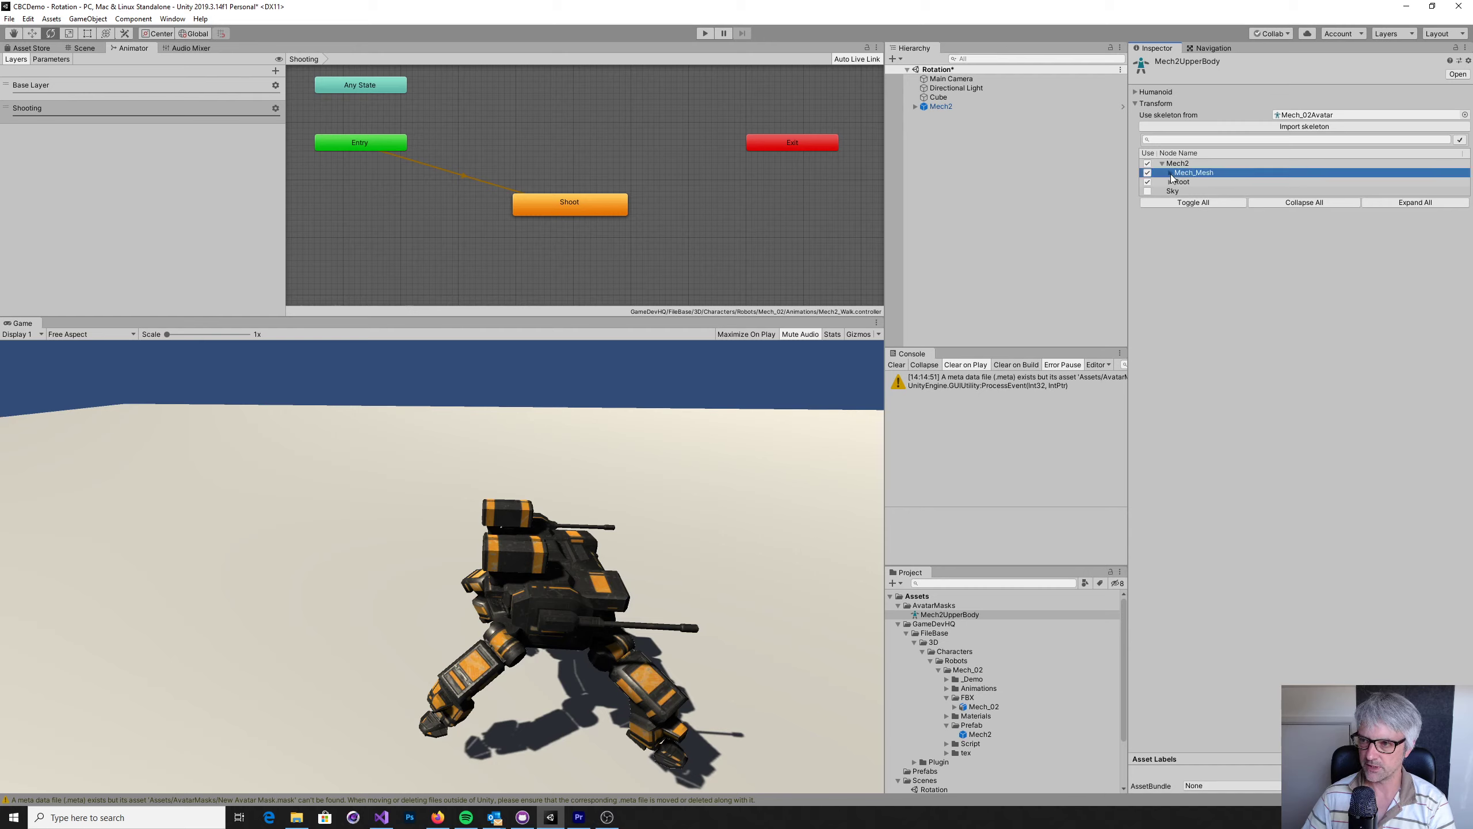
left_click(1172, 183)
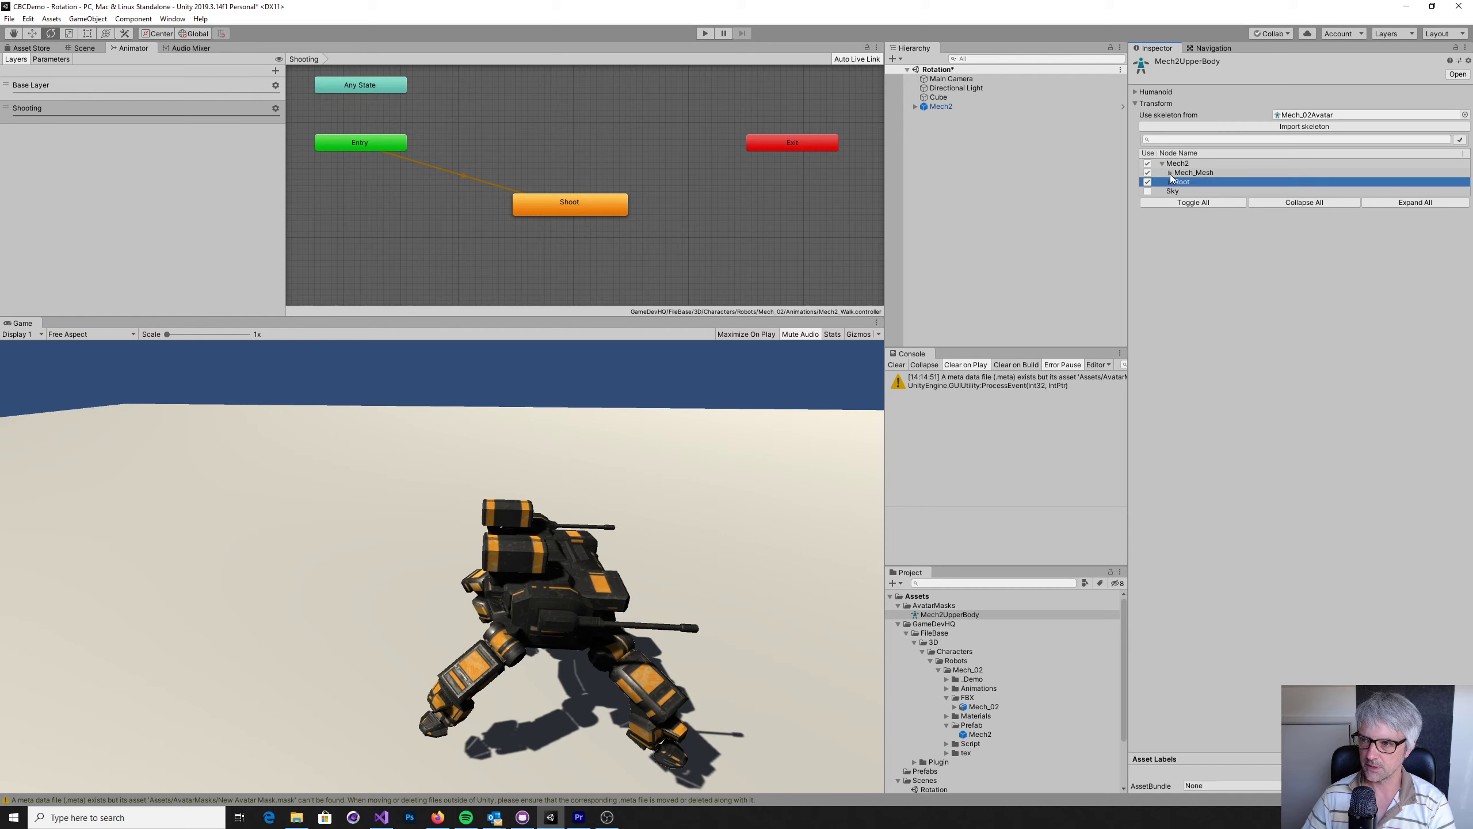
left_click(1170, 174)
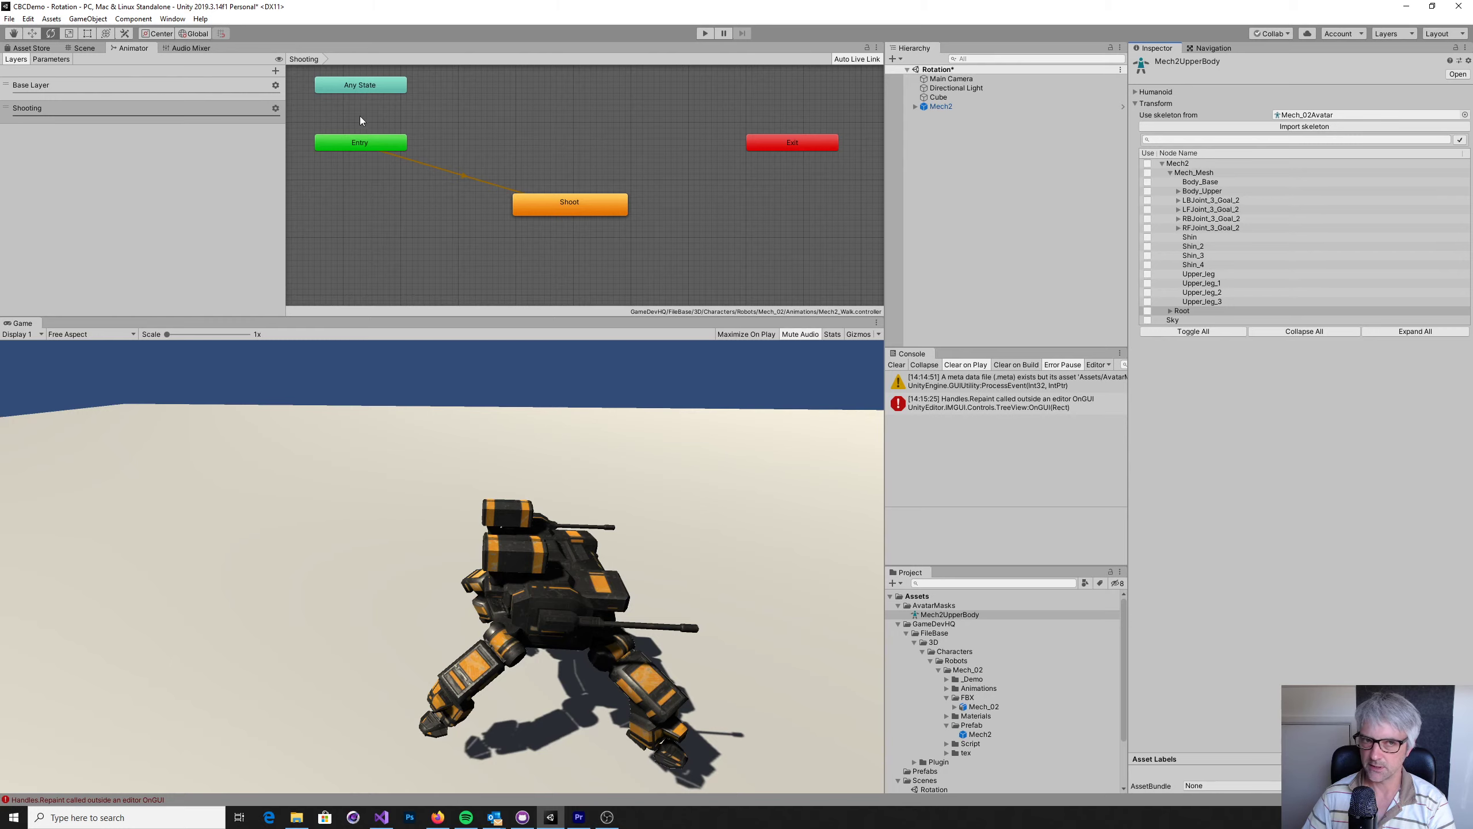
- In the Scene view, expand Mech2's parts and test-rotate the Body_Upper turret, reverting it
left_click(80, 48)
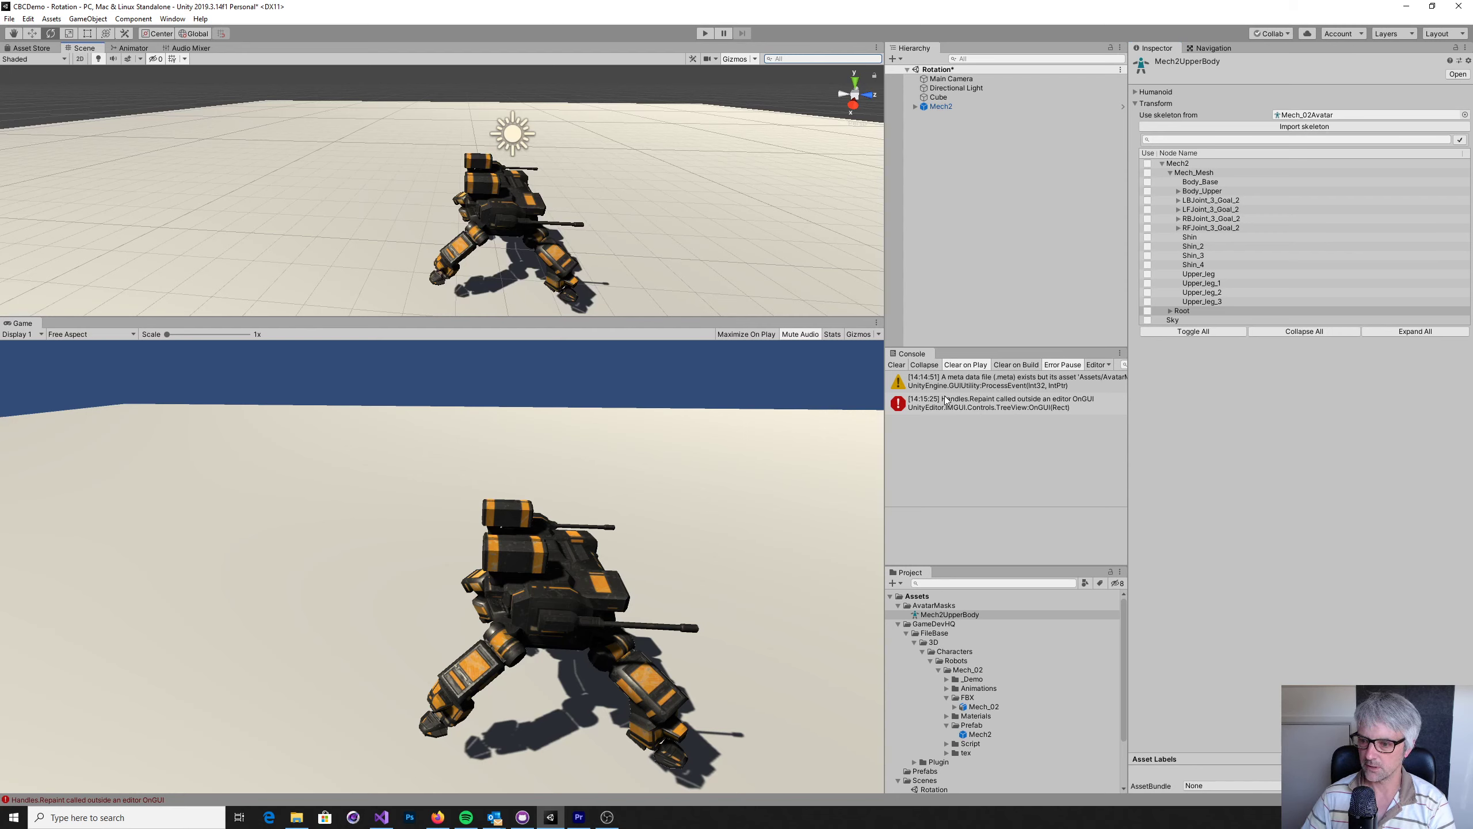
left_click(932, 107)
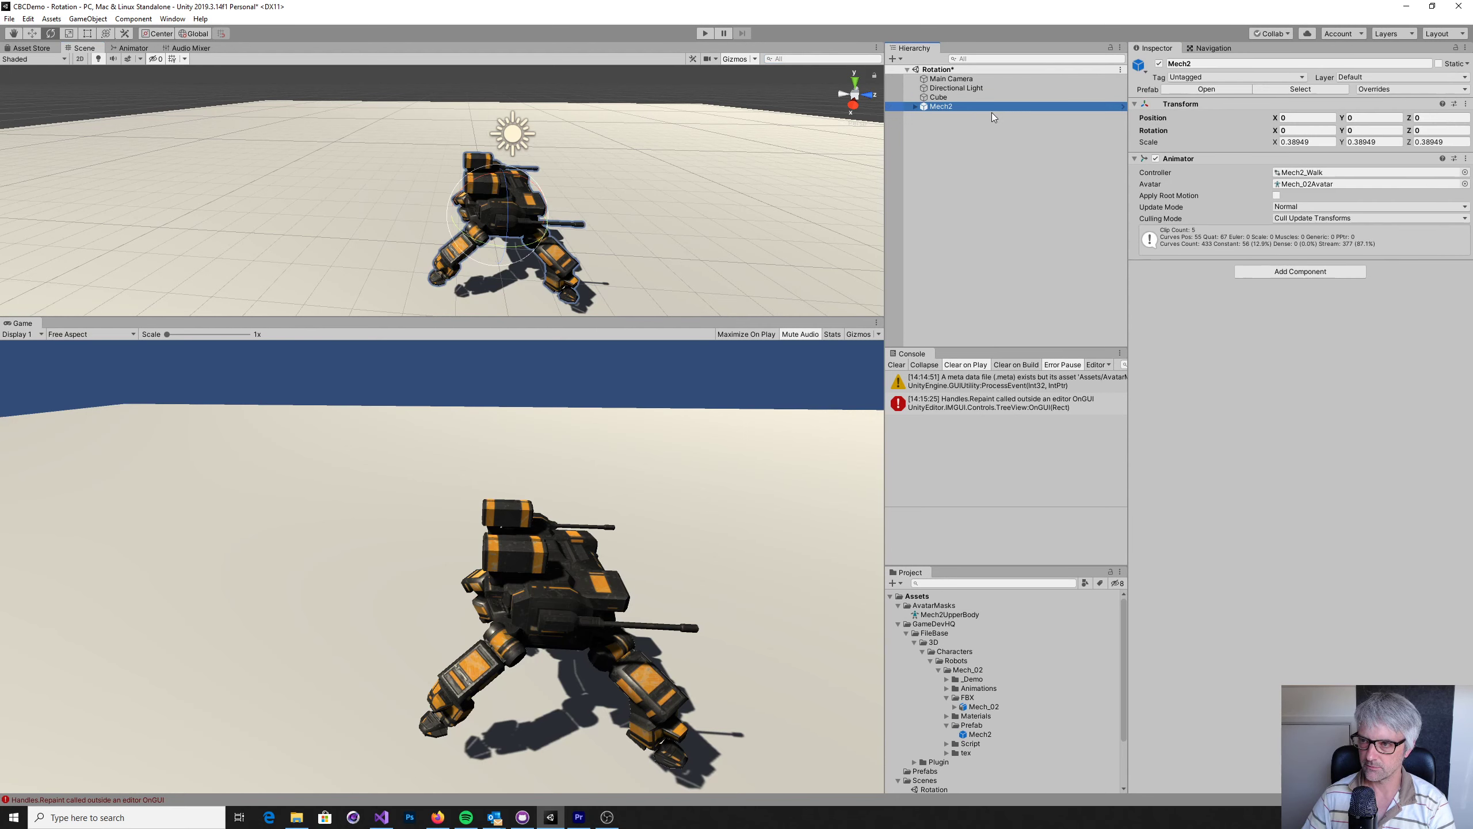
left_click(916, 106)
left_click(924, 116)
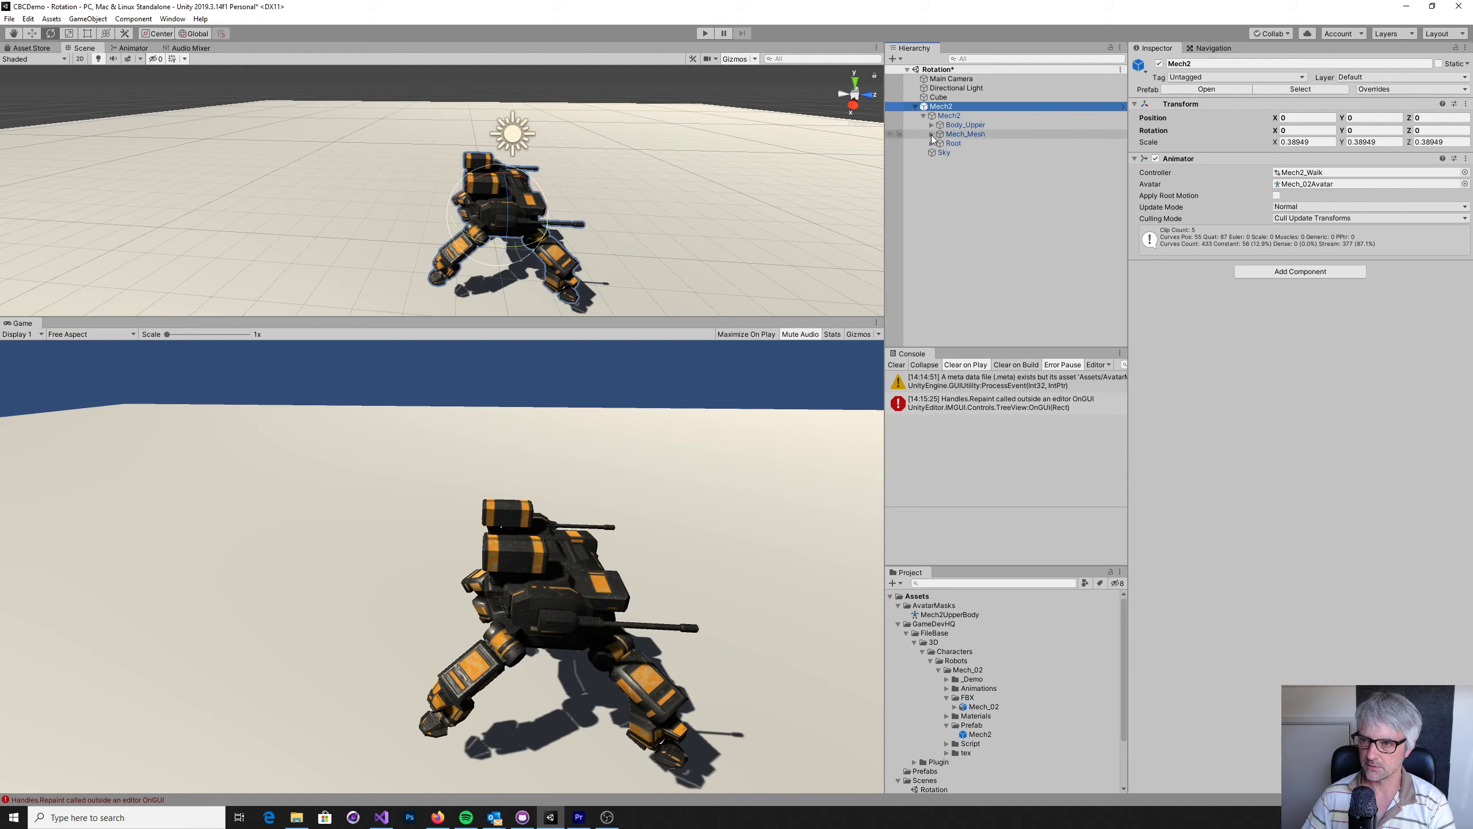
left_click(931, 134)
left_click(931, 125)
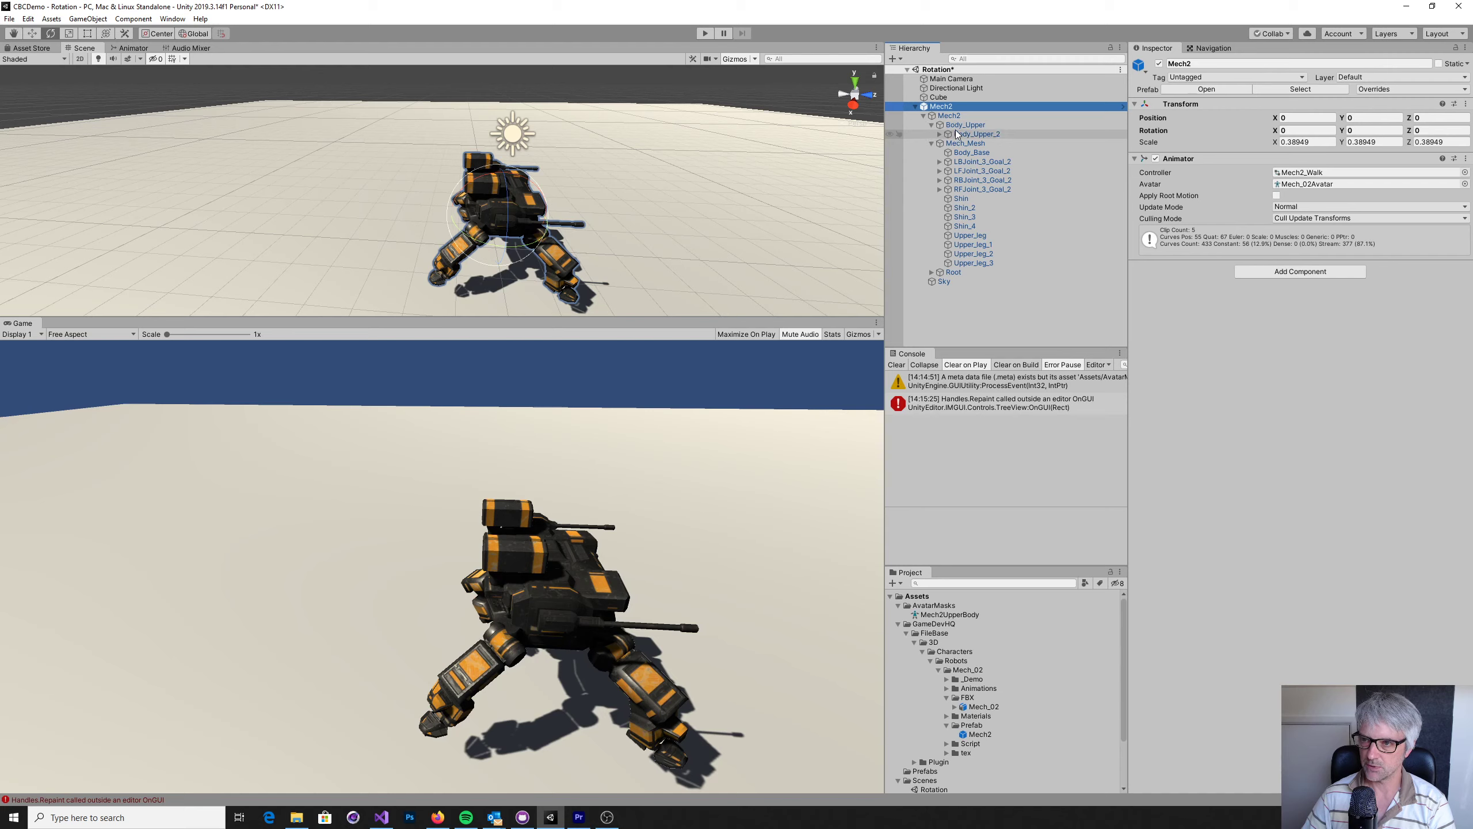
left_click(957, 125)
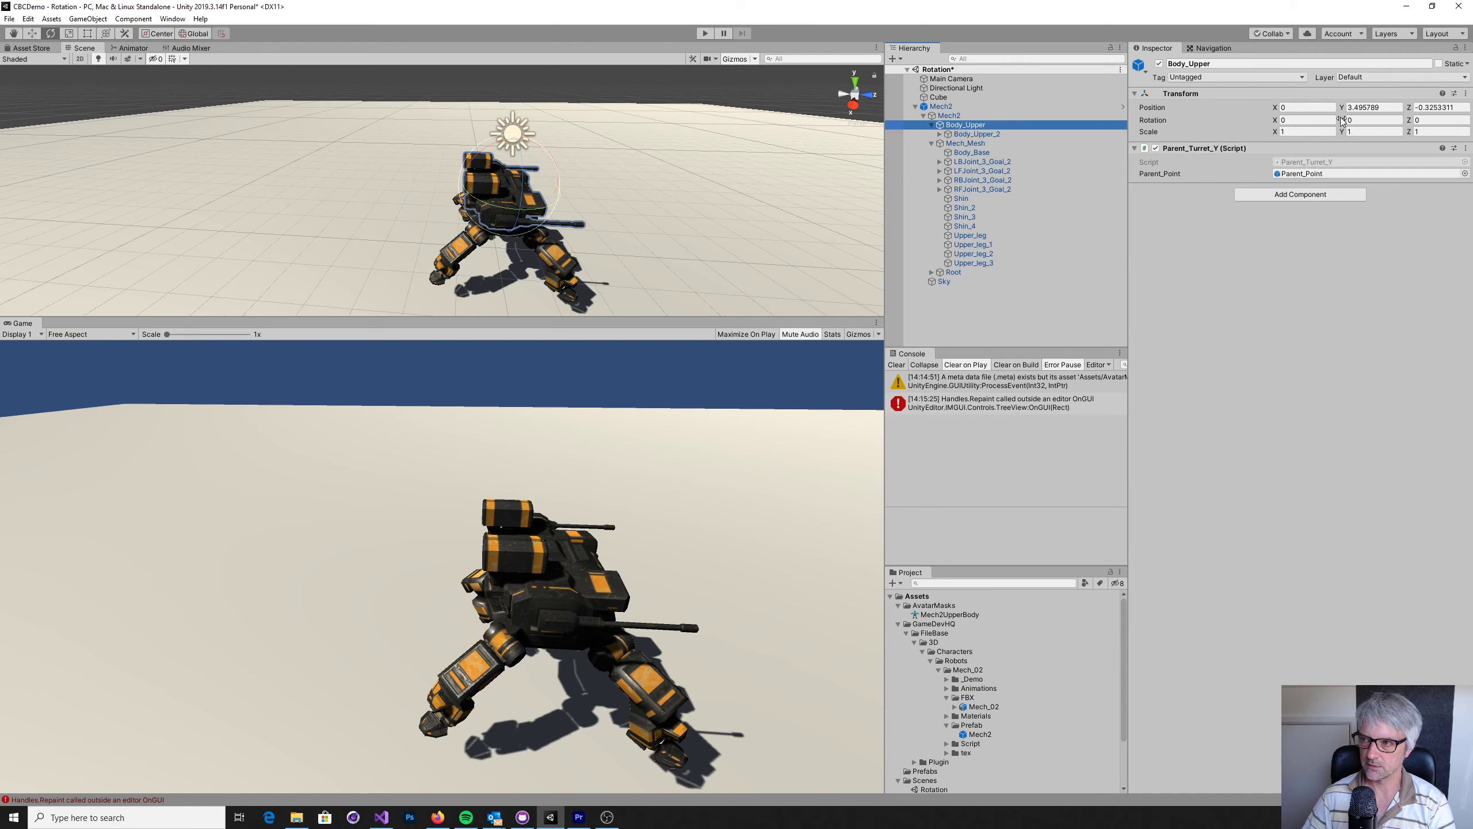
left_click_drag(1343, 121, 49, 142)
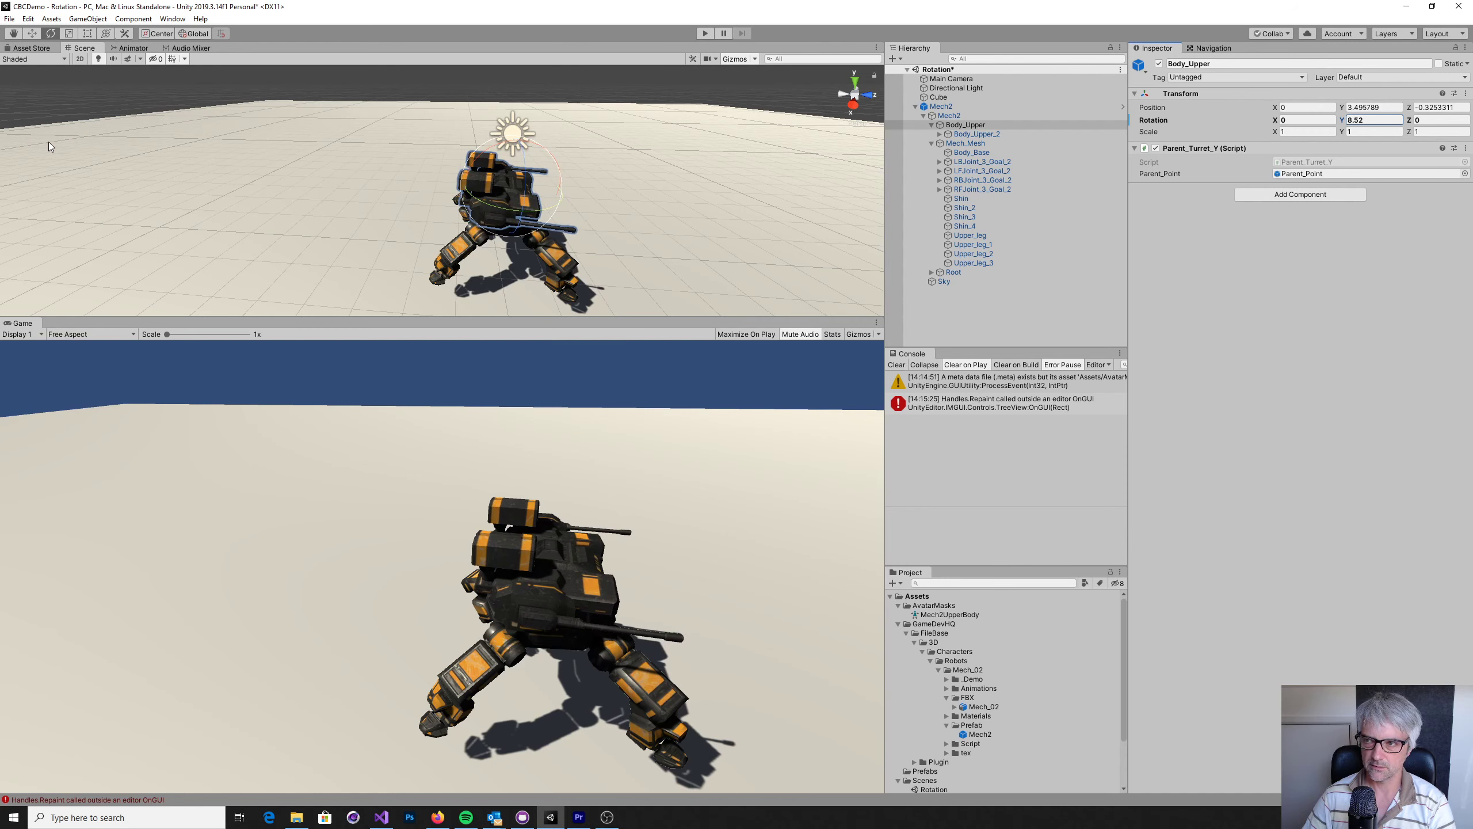
key("Escape")
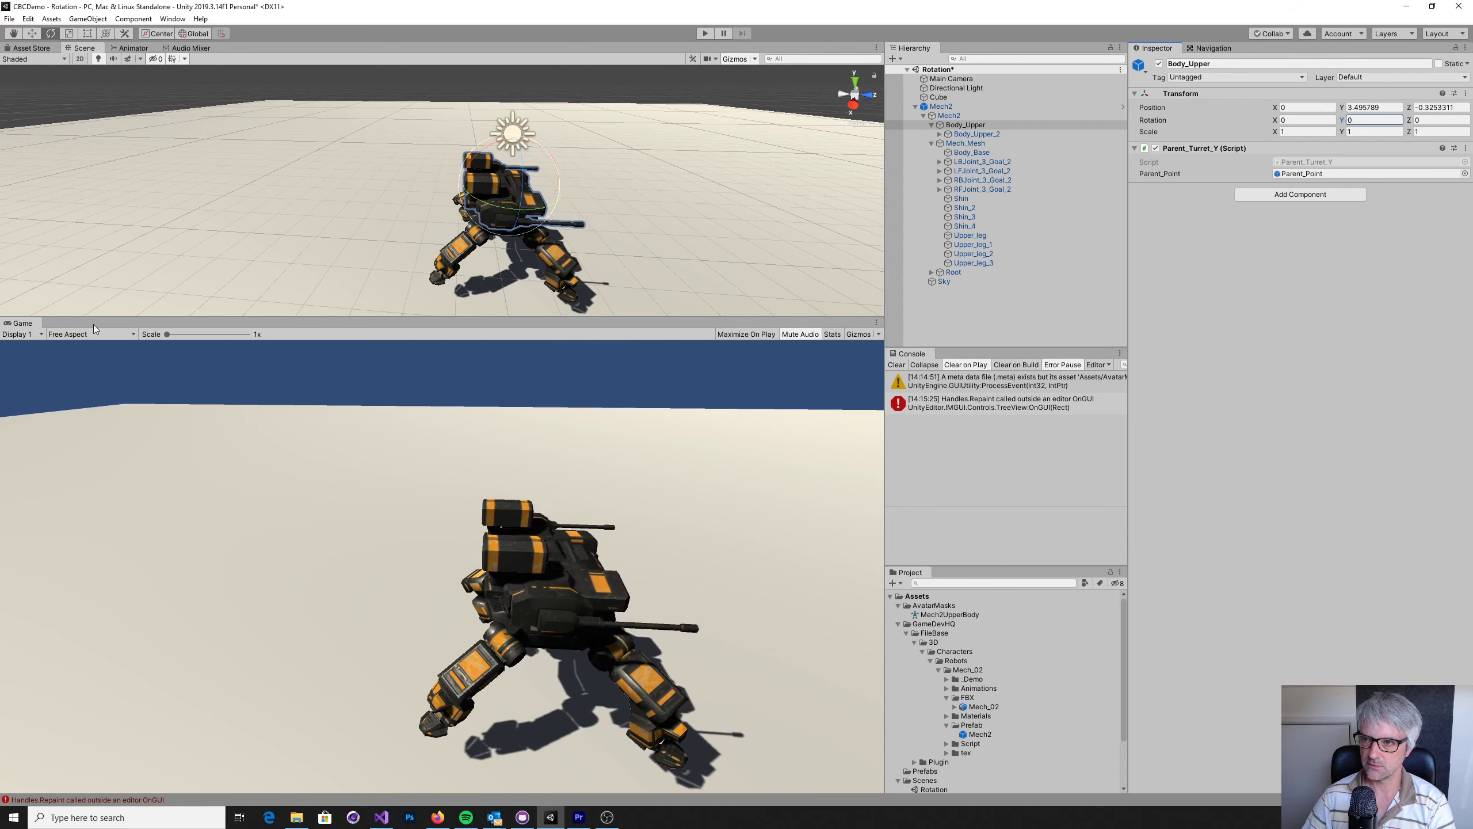
- Toggle Mech_Mesh off and back on to check the legs, then select Mech2UpperBody
left_click(972, 152)
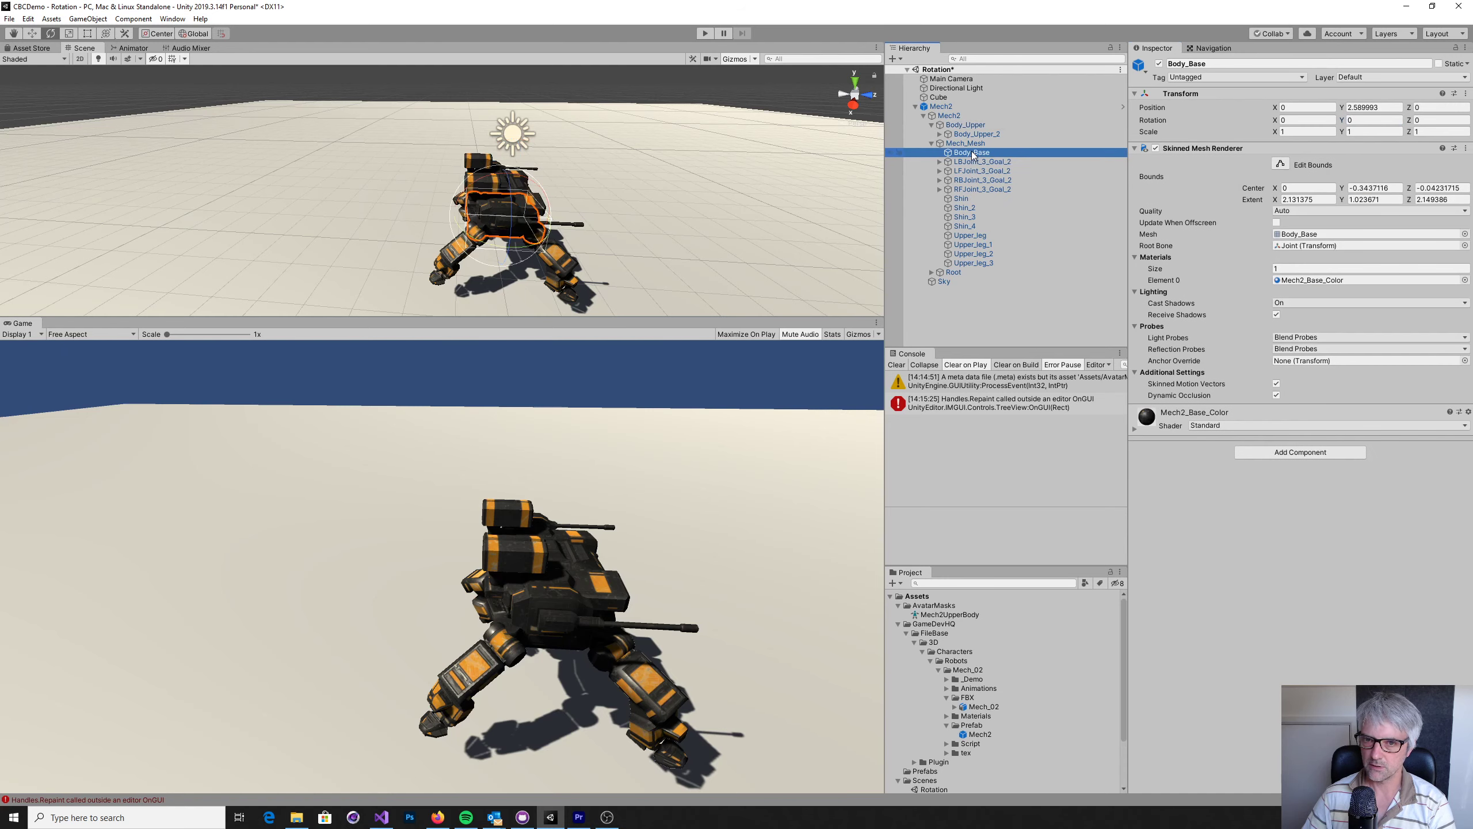
left_click(989, 142)
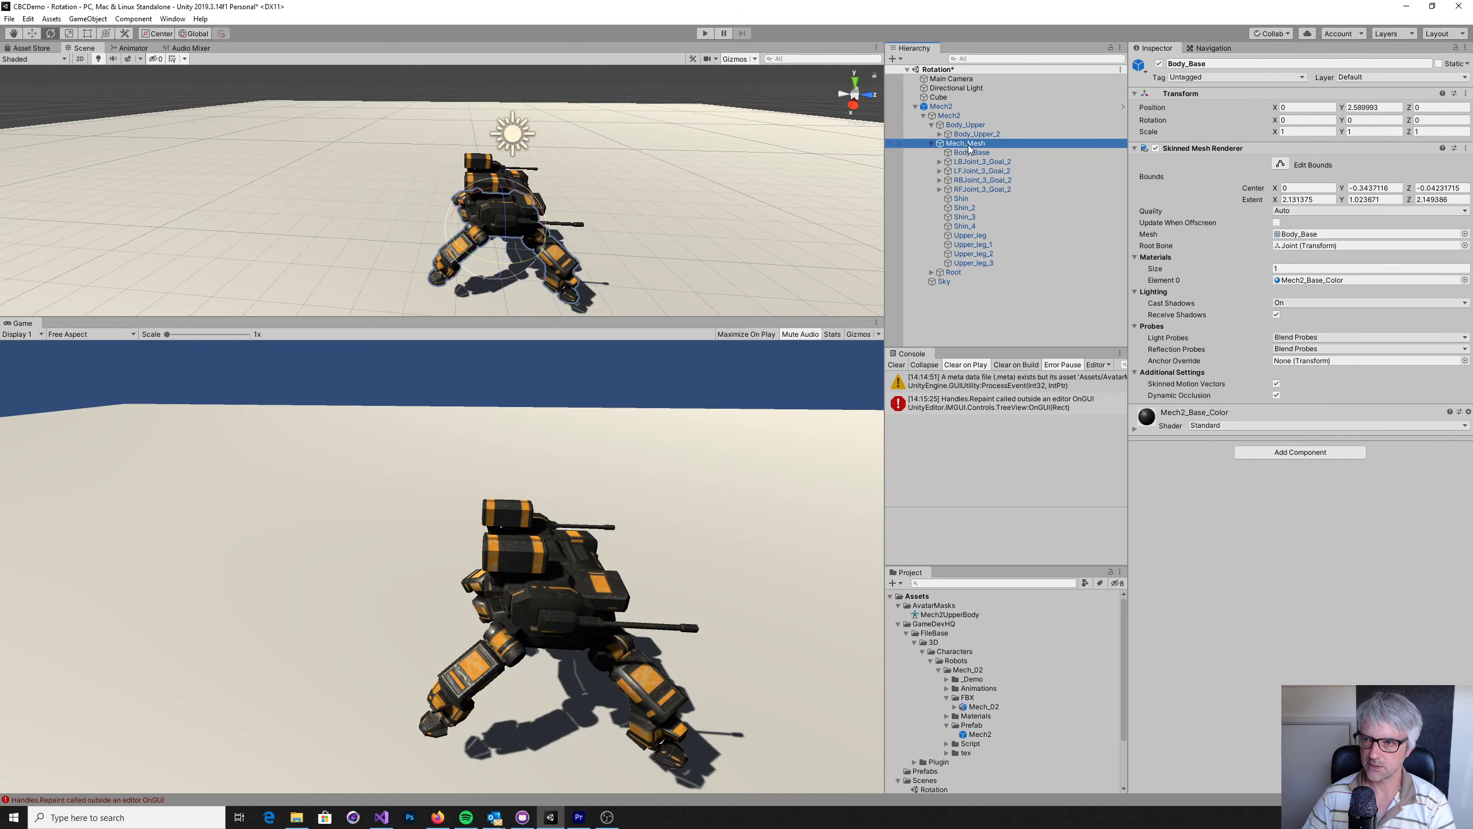
left_click(1160, 63)
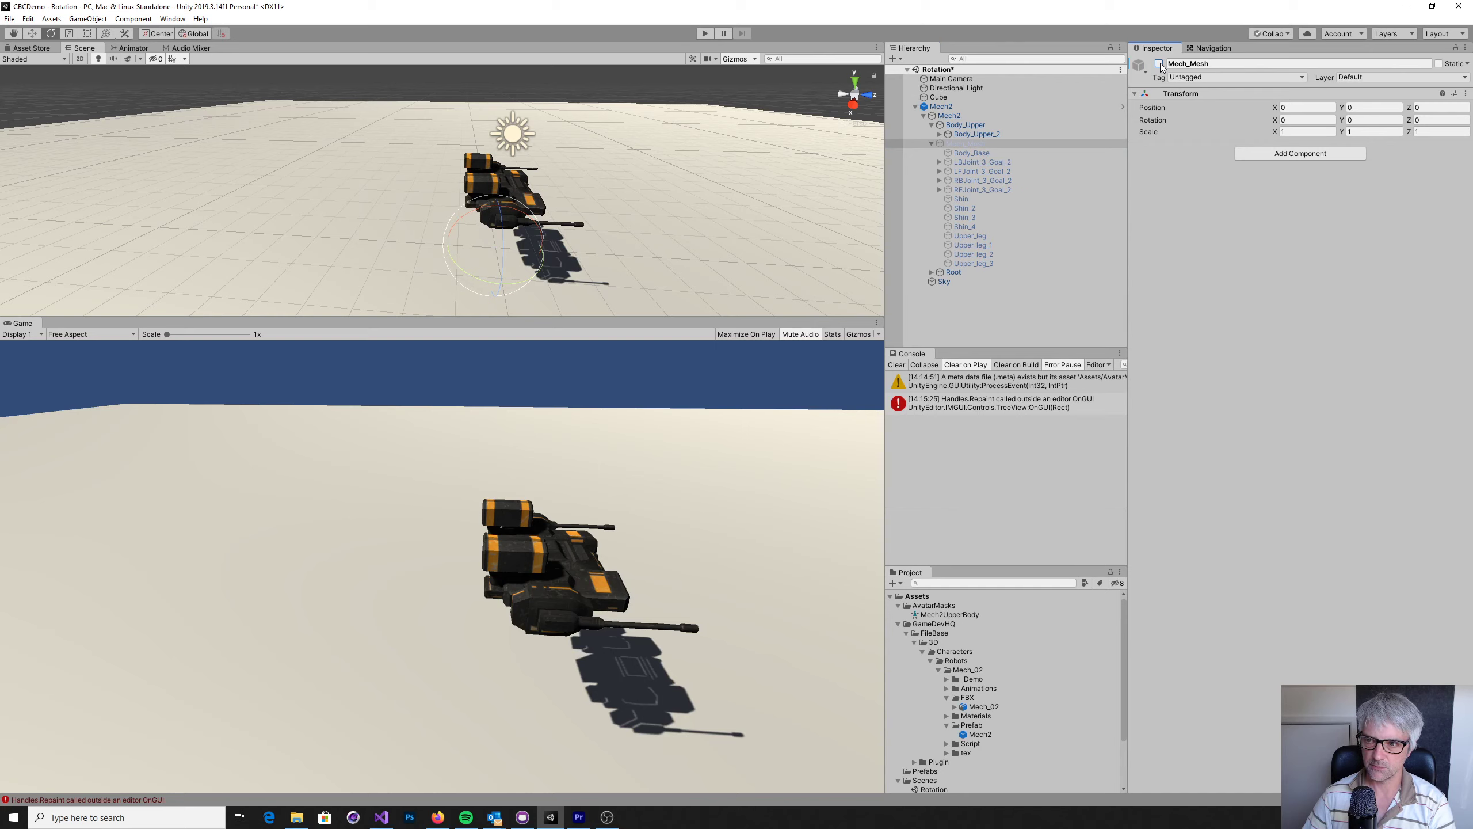
left_click(1160, 64)
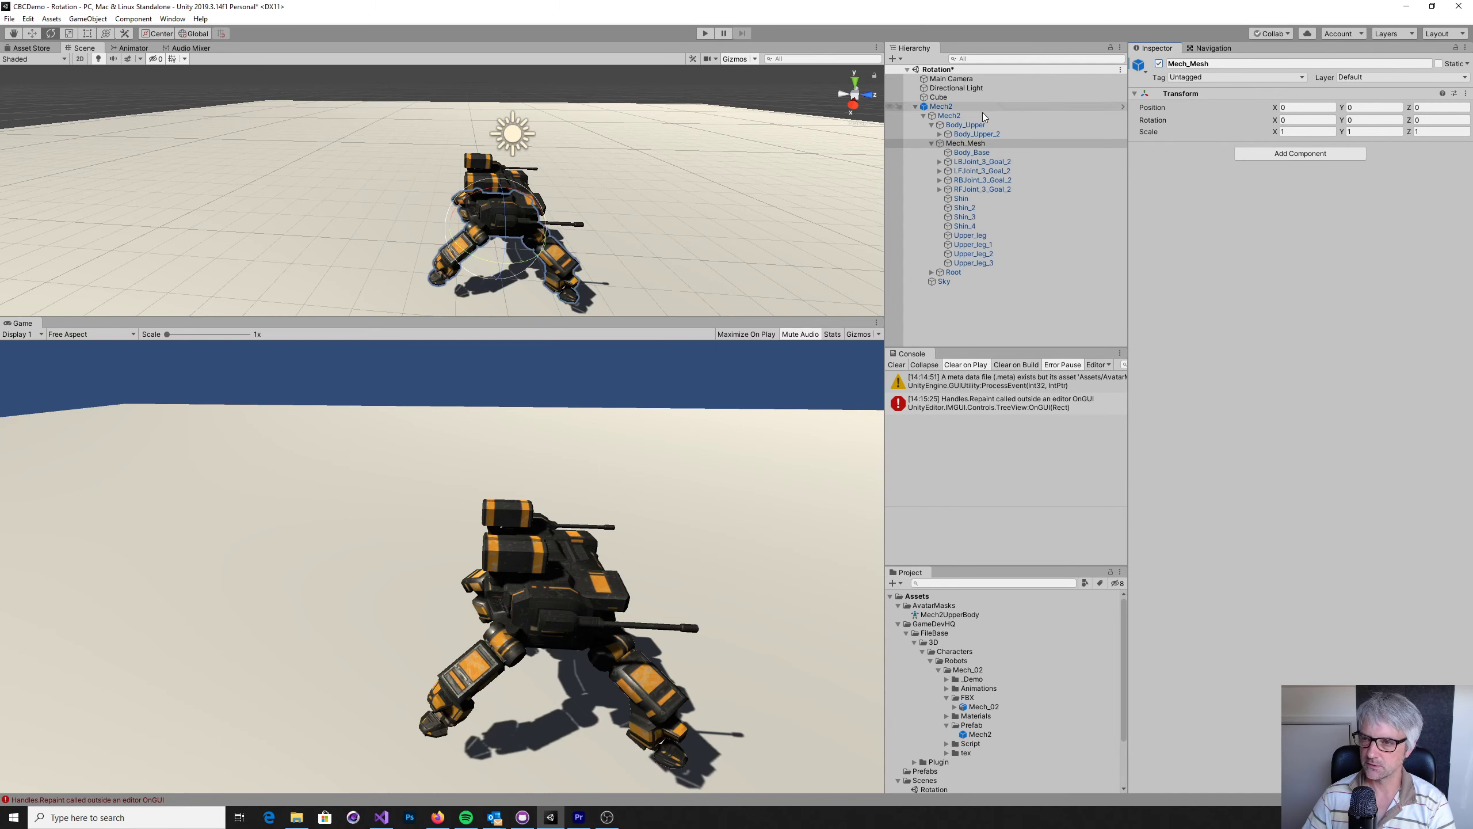
left_click(963, 616)
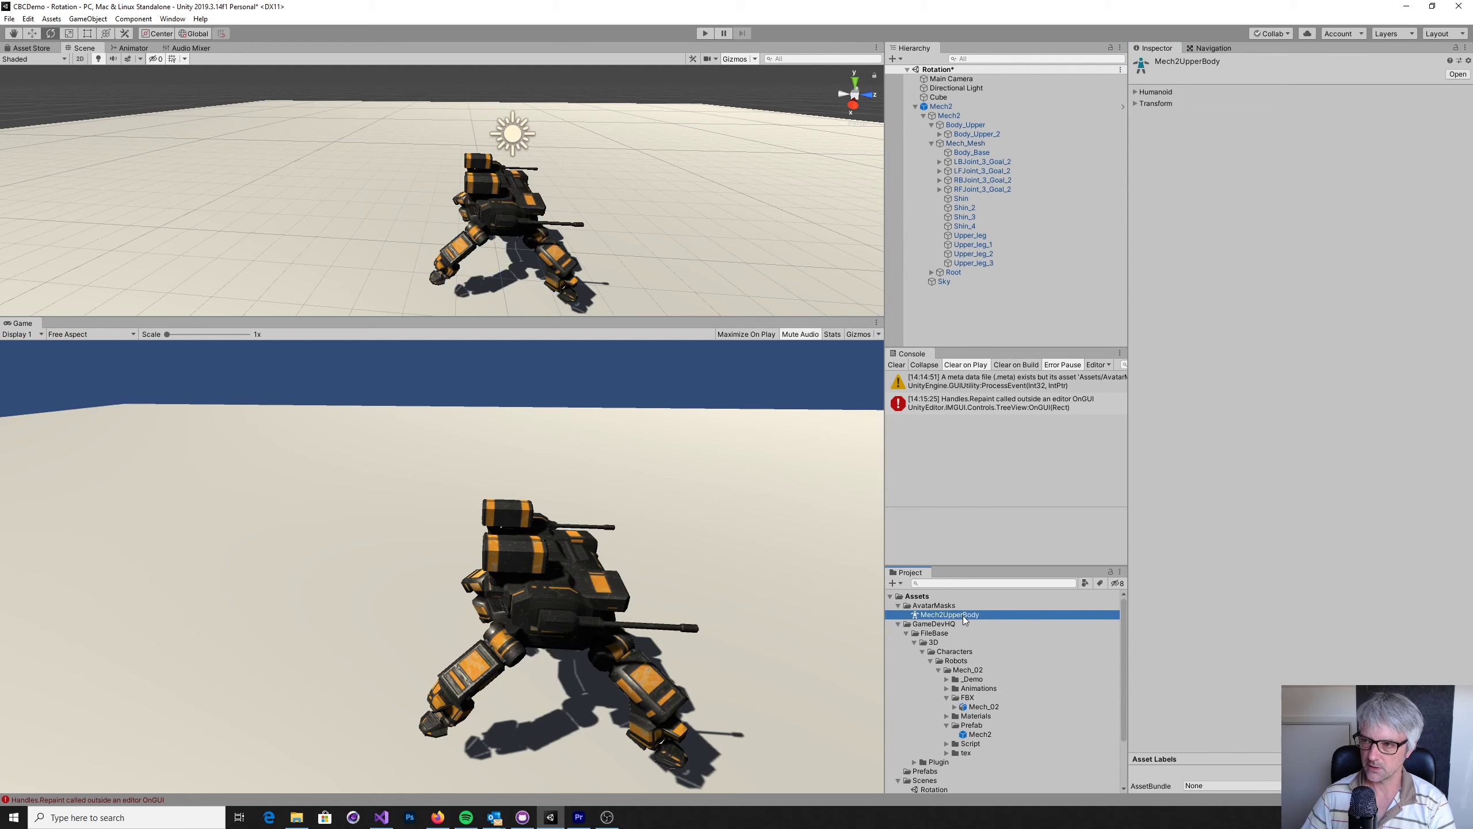
- Expand the mask's Mech2 > Mech_Mesh > Body_Upper > Body_Upper_2 nodes and include L_Missile and R_Missile
left_click(1135, 103)
left_click(1162, 163)
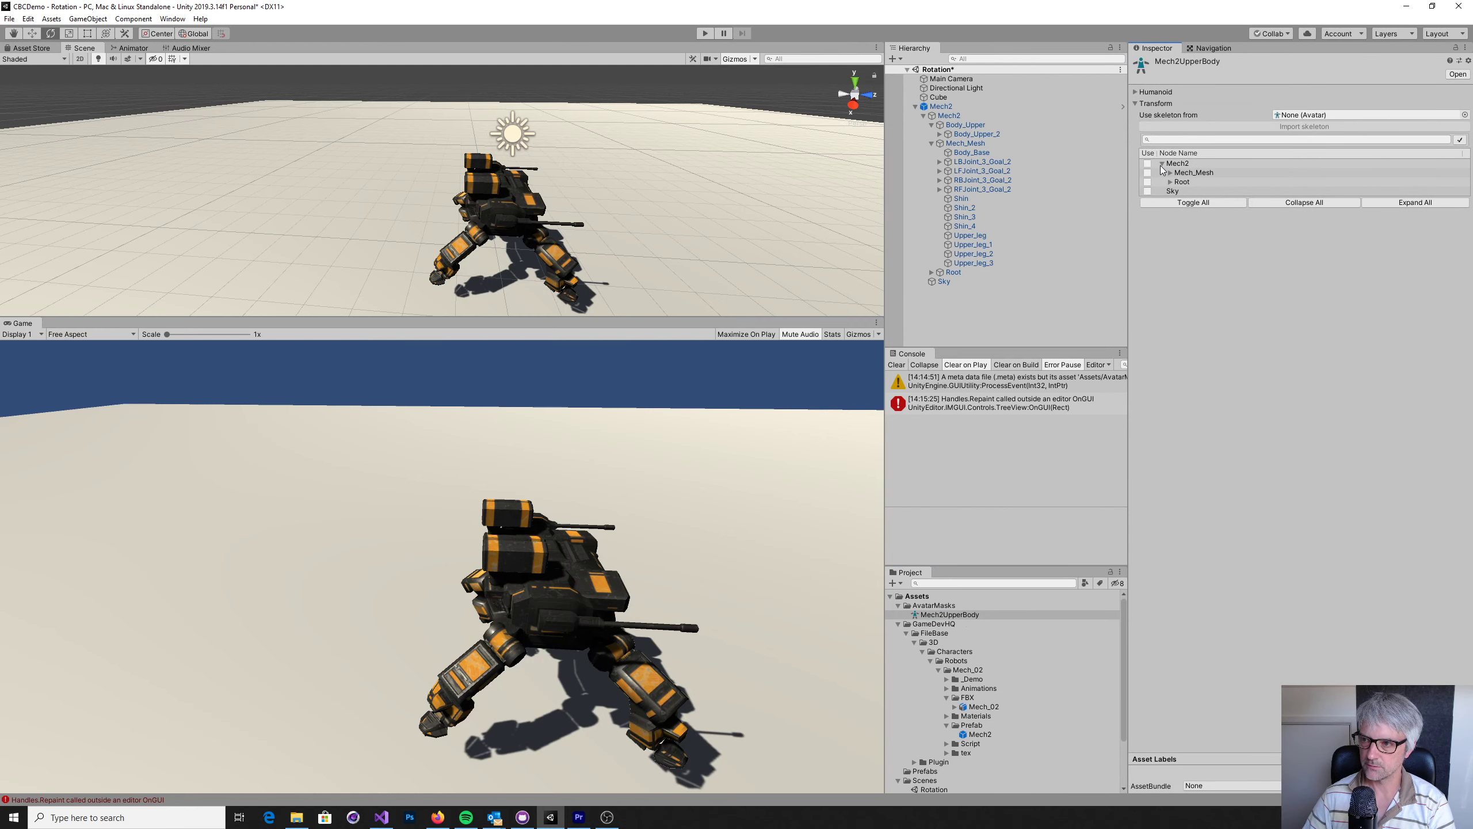
left_click(1172, 175)
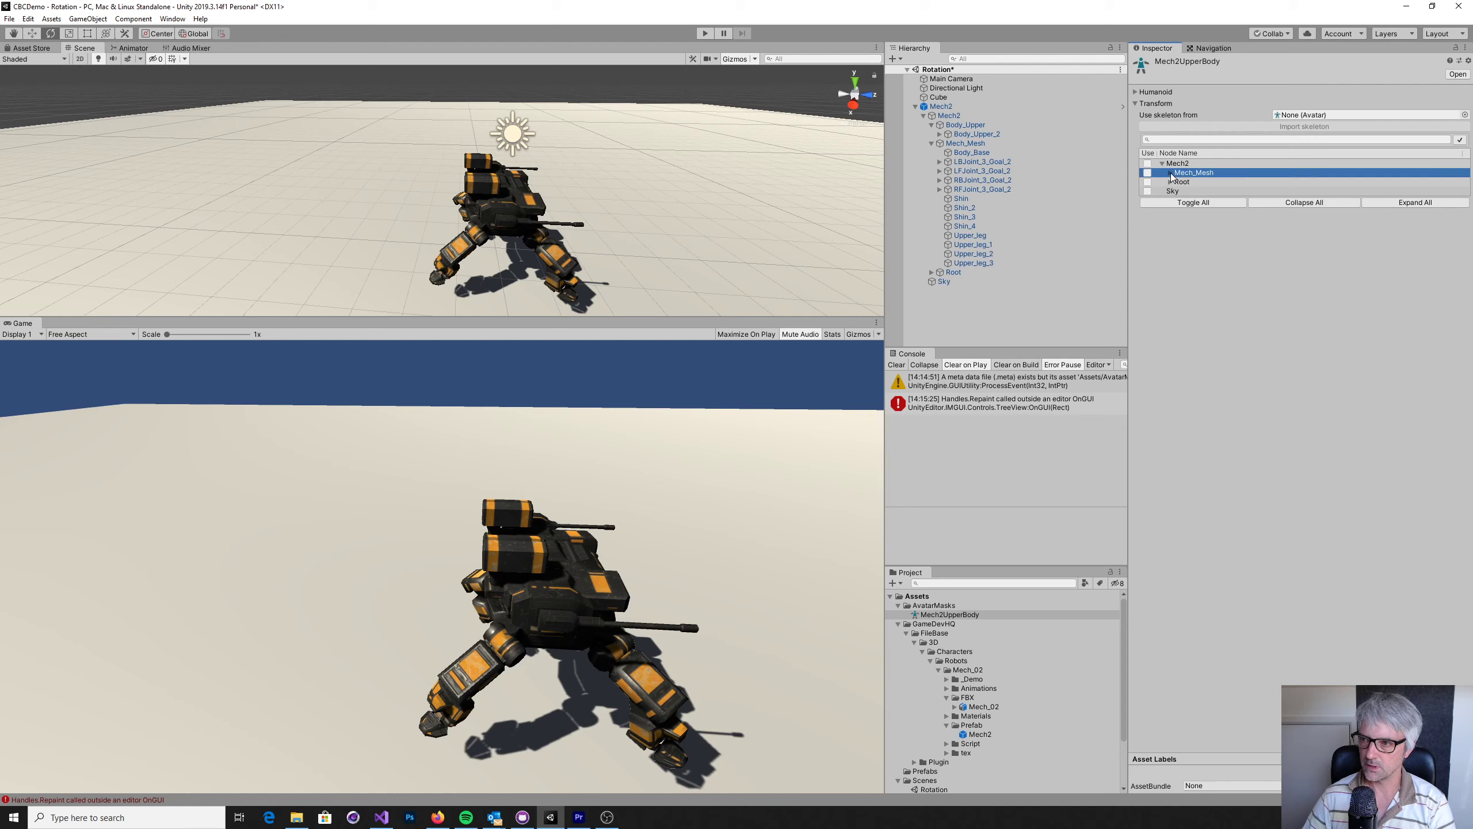
left_click(1170, 174)
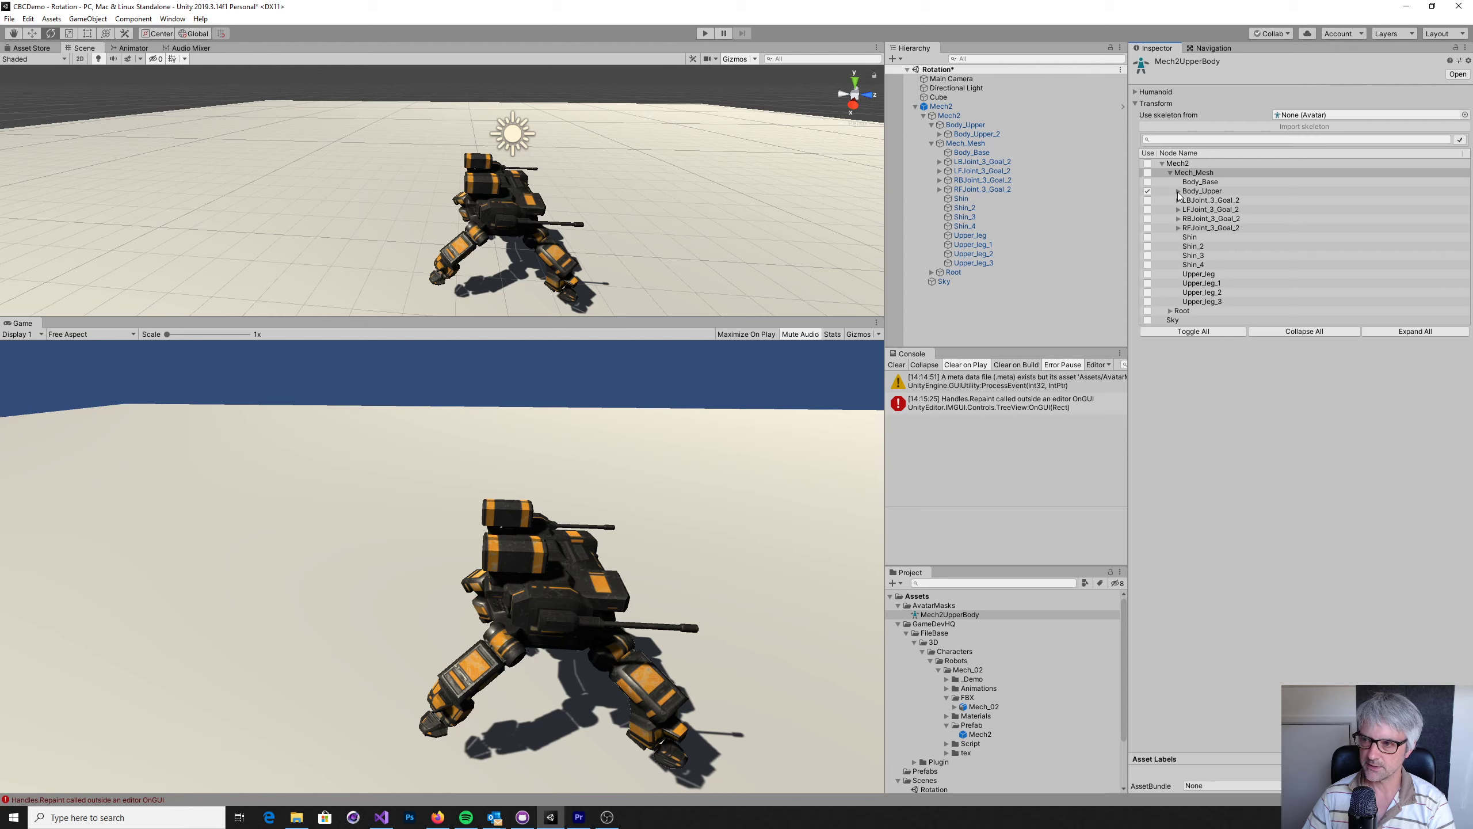
left_click(1178, 191)
left_click(1186, 200)
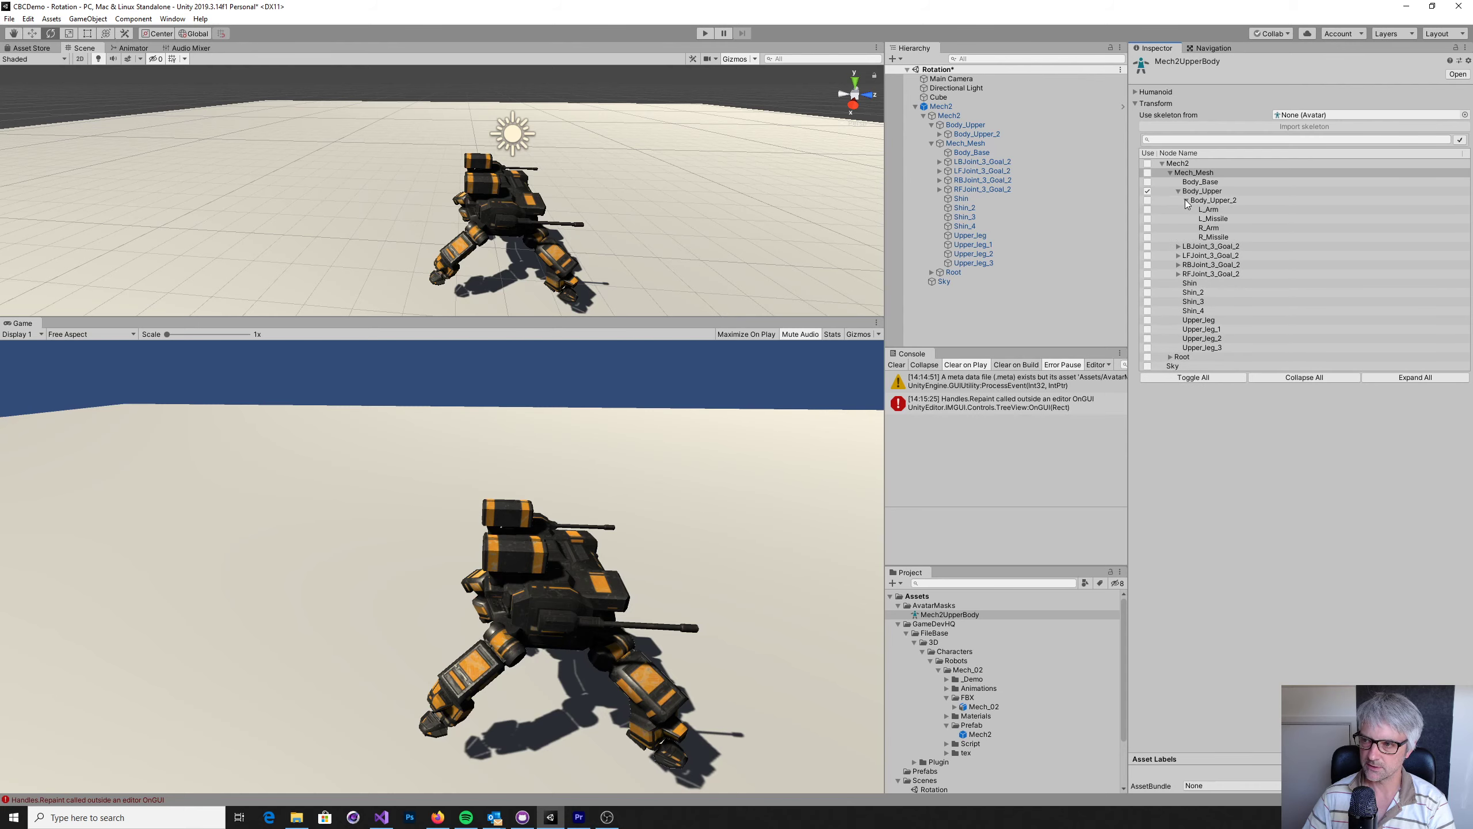
left_click(1148, 219)
left_click(1149, 236)
- Expand Root and its Joint node to review the leg joints, then return to the Animator graph
left_click(1173, 356)
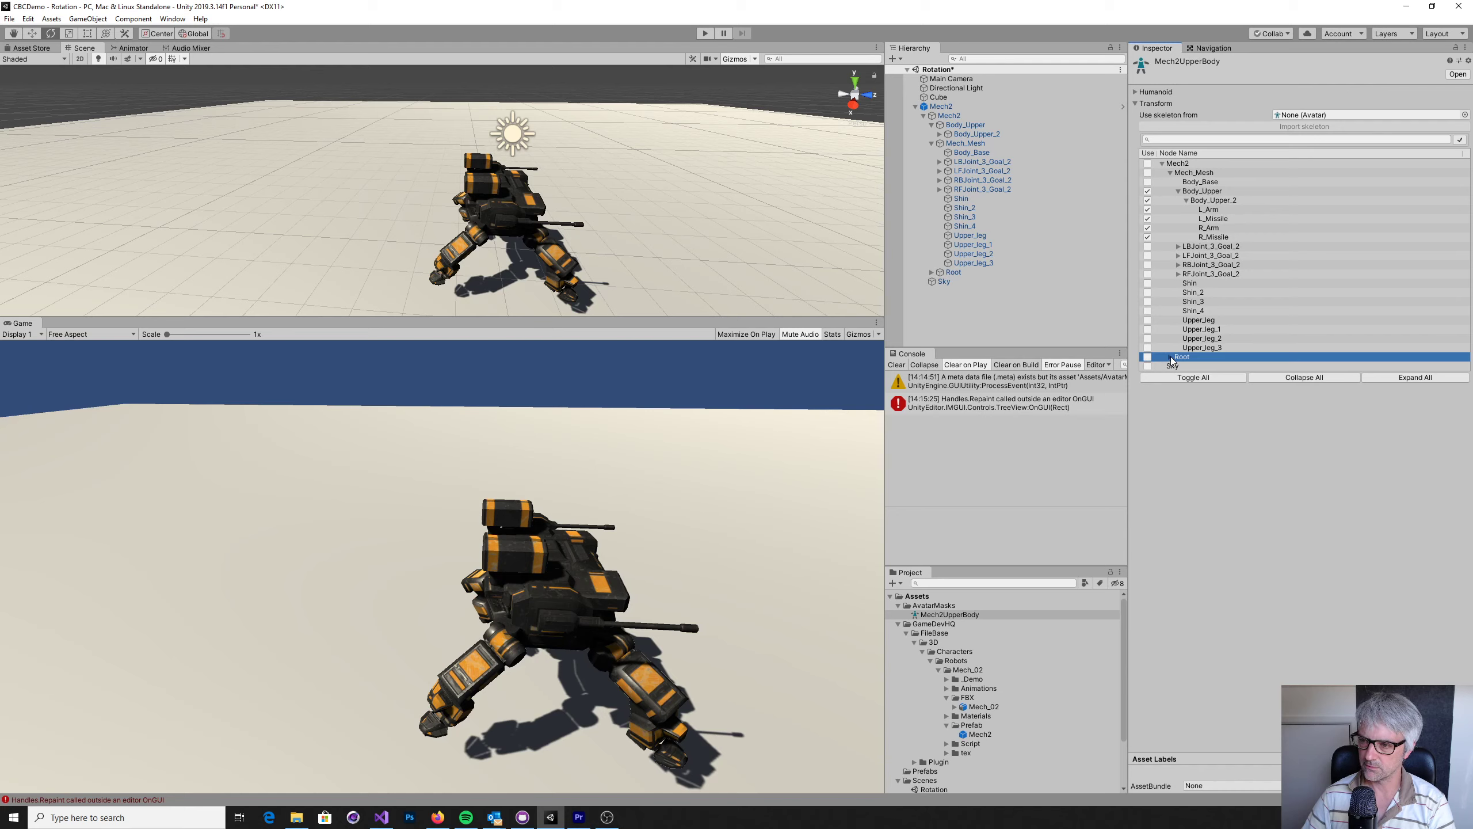
left_click(1170, 357)
left_click(1178, 367)
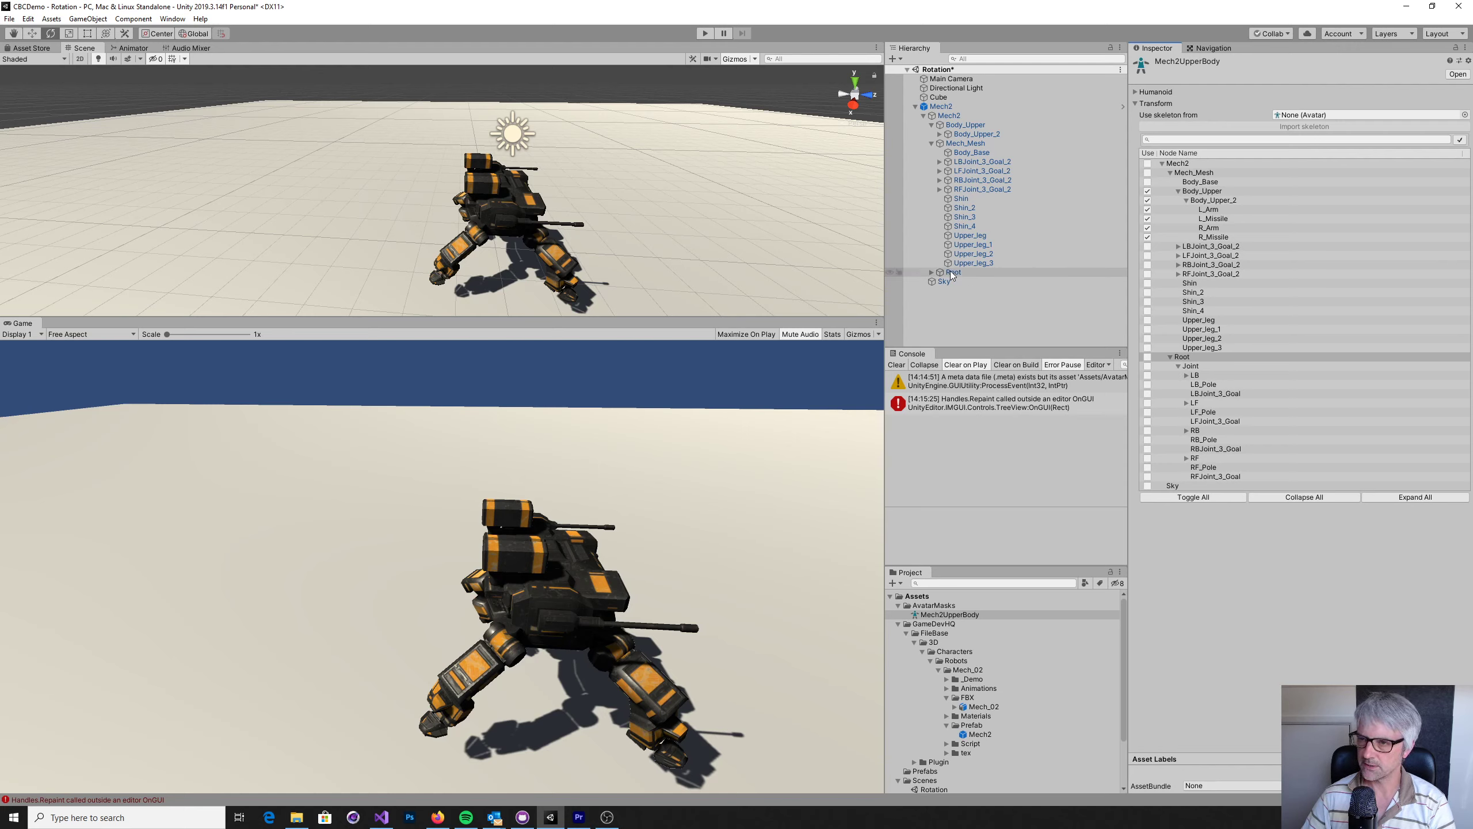
left_click(134, 49)
- Assign Mech2UpperBody as the Shooting layer's avatar mask
left_click(276, 110)
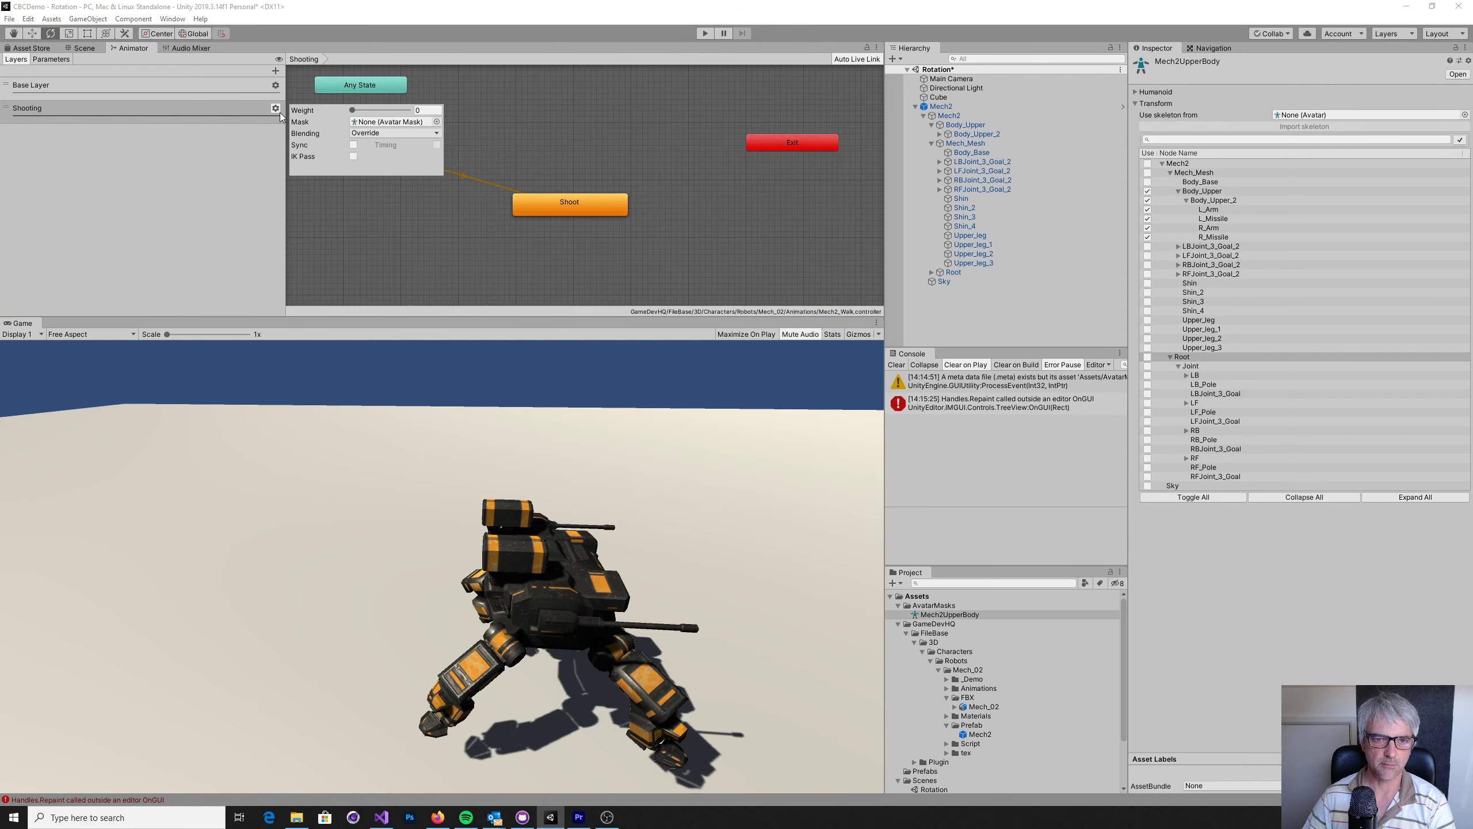
left_click(437, 122)
double_click(242, 119)
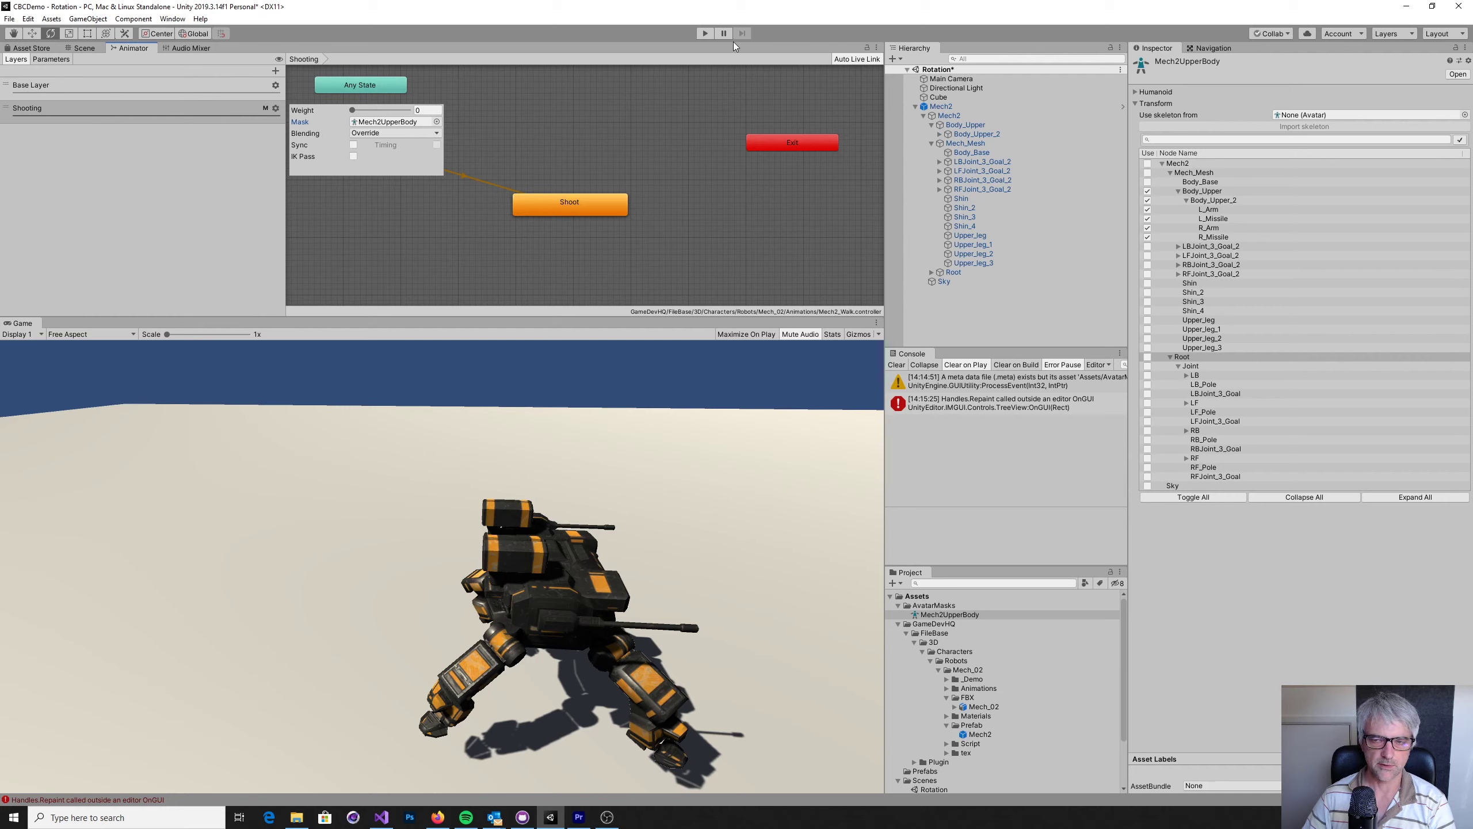
left_click(706, 33)
- Playtest the mech with the Shooting layer weight raised to 1, then stop play mode
left_click(706, 33)
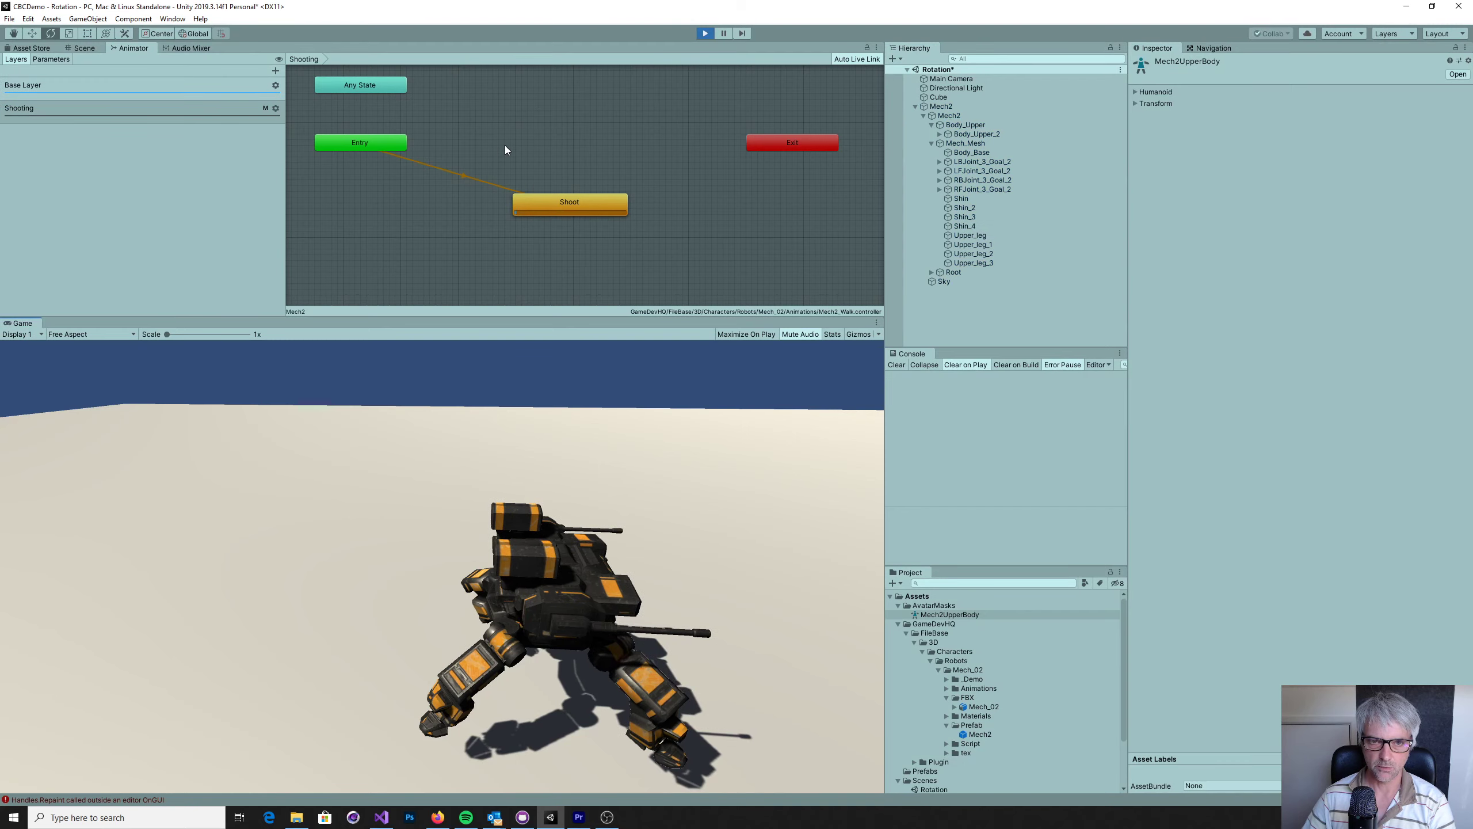
left_click(275, 108)
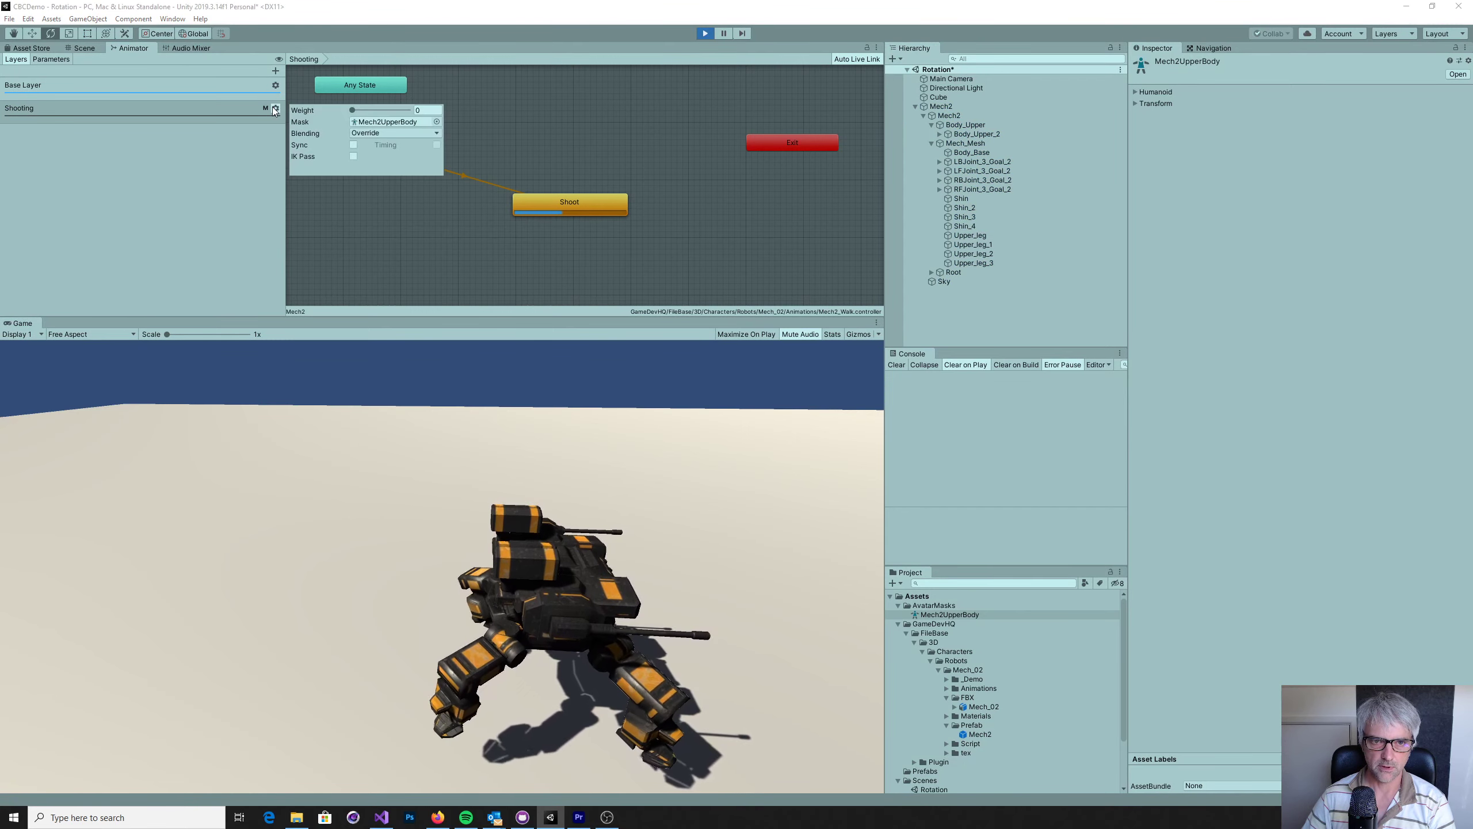
left_click_drag(351, 110, 464, 122)
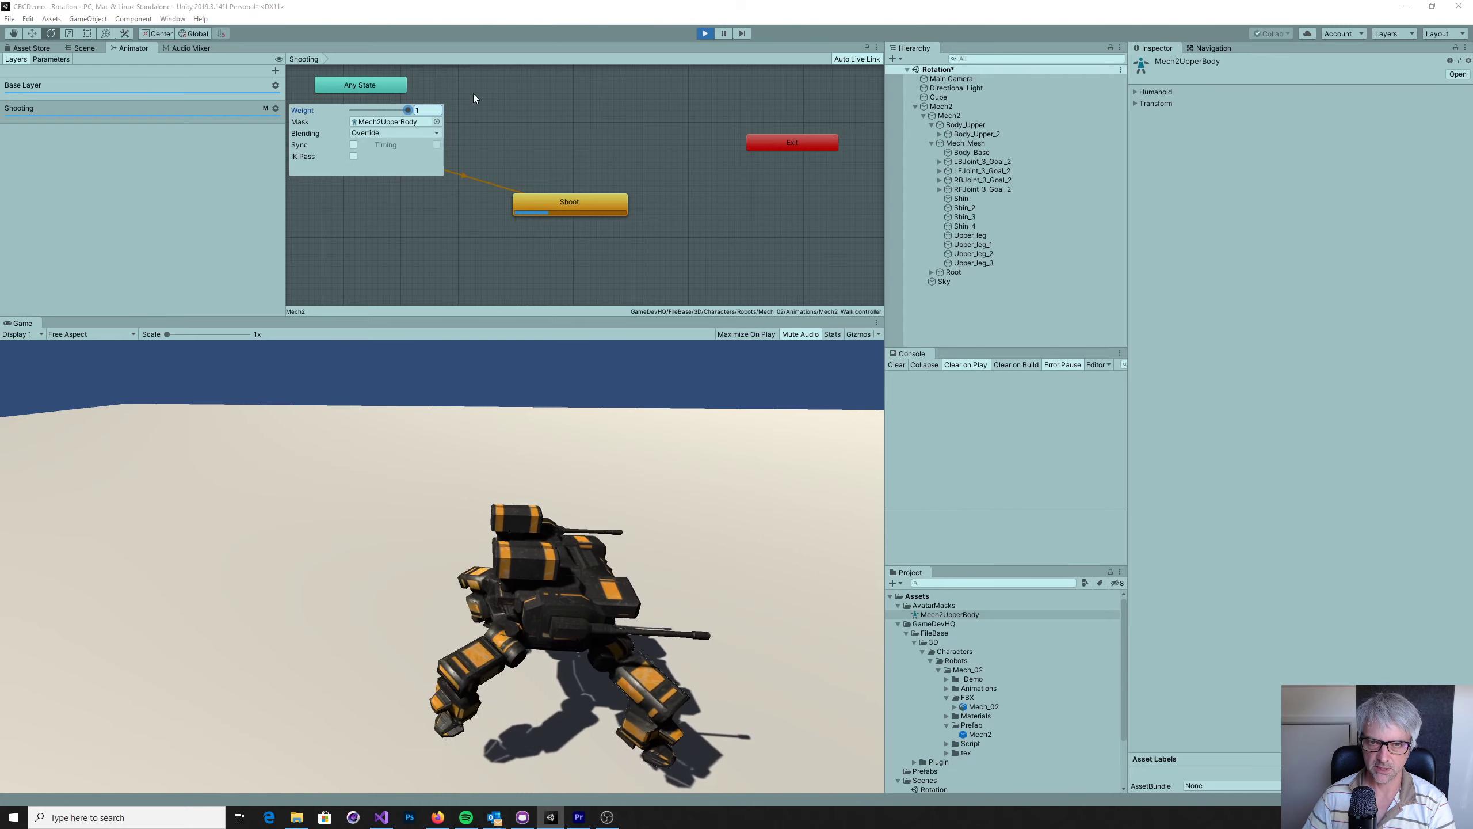
left_click(705, 32)
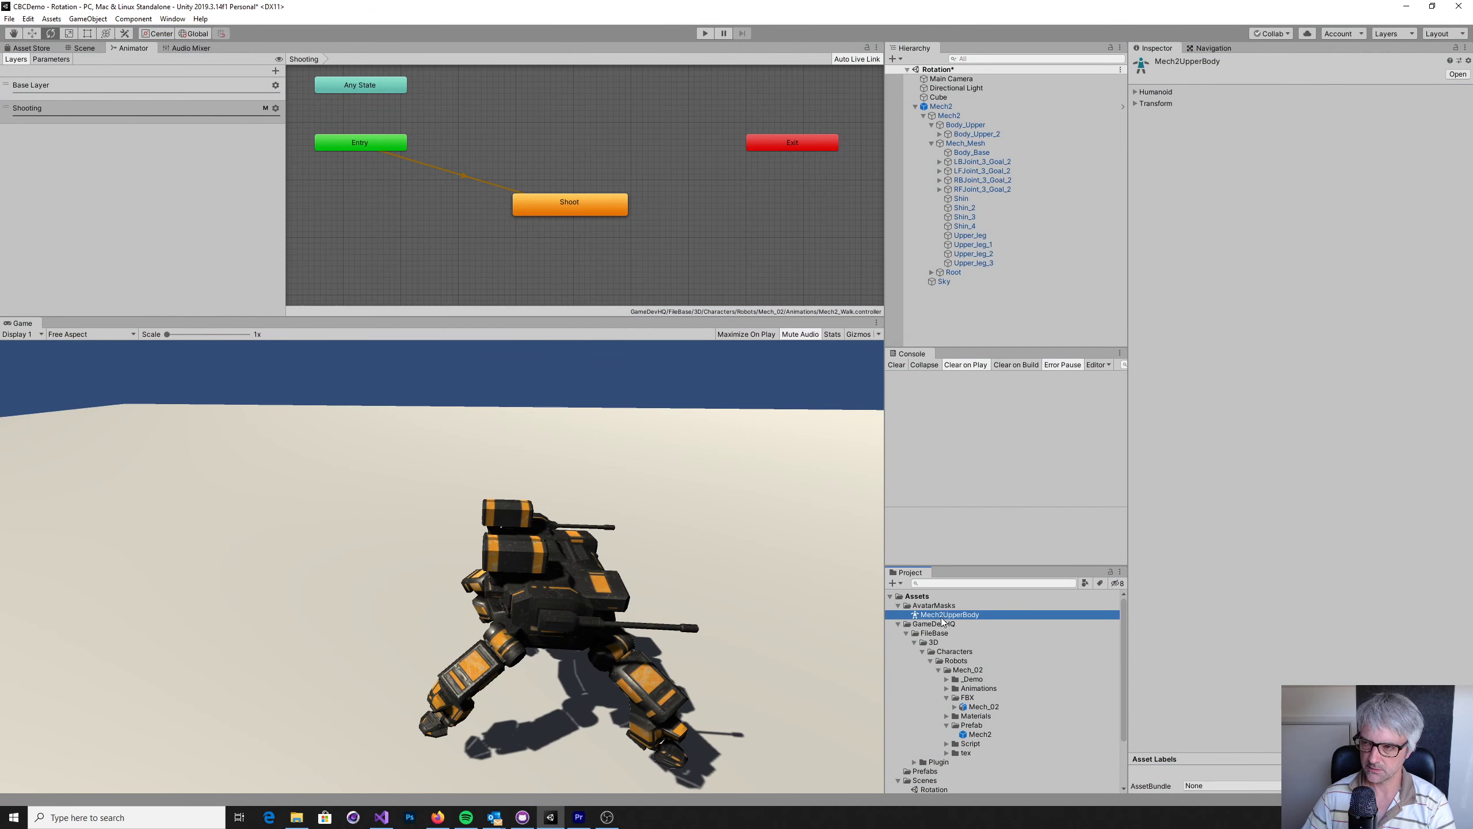
- Tick Root under Mech2 in the mask's Transform list, review Mech_Mesh, and enter play mode
left_click(1136, 105)
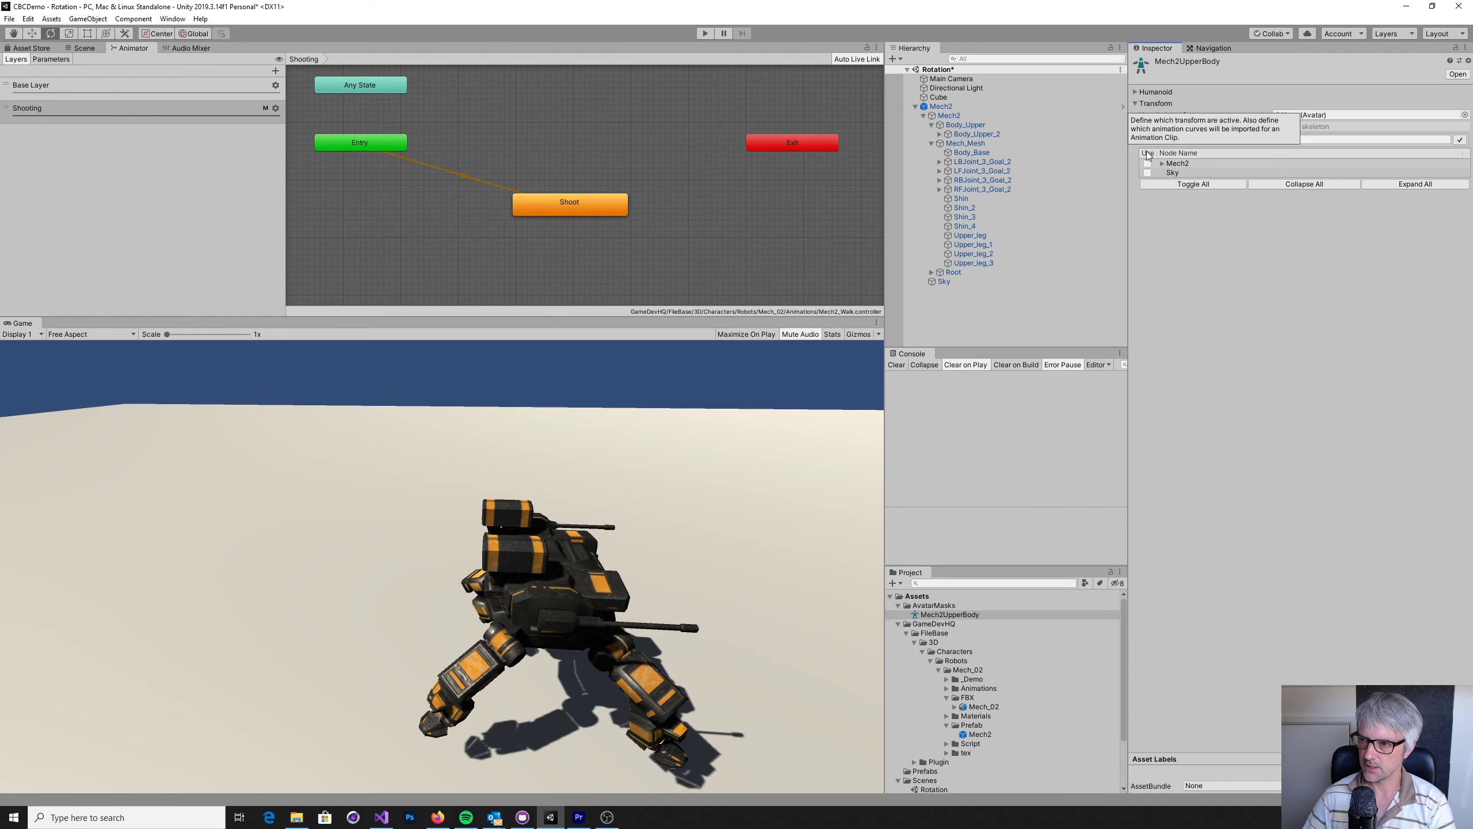
left_click(1162, 164)
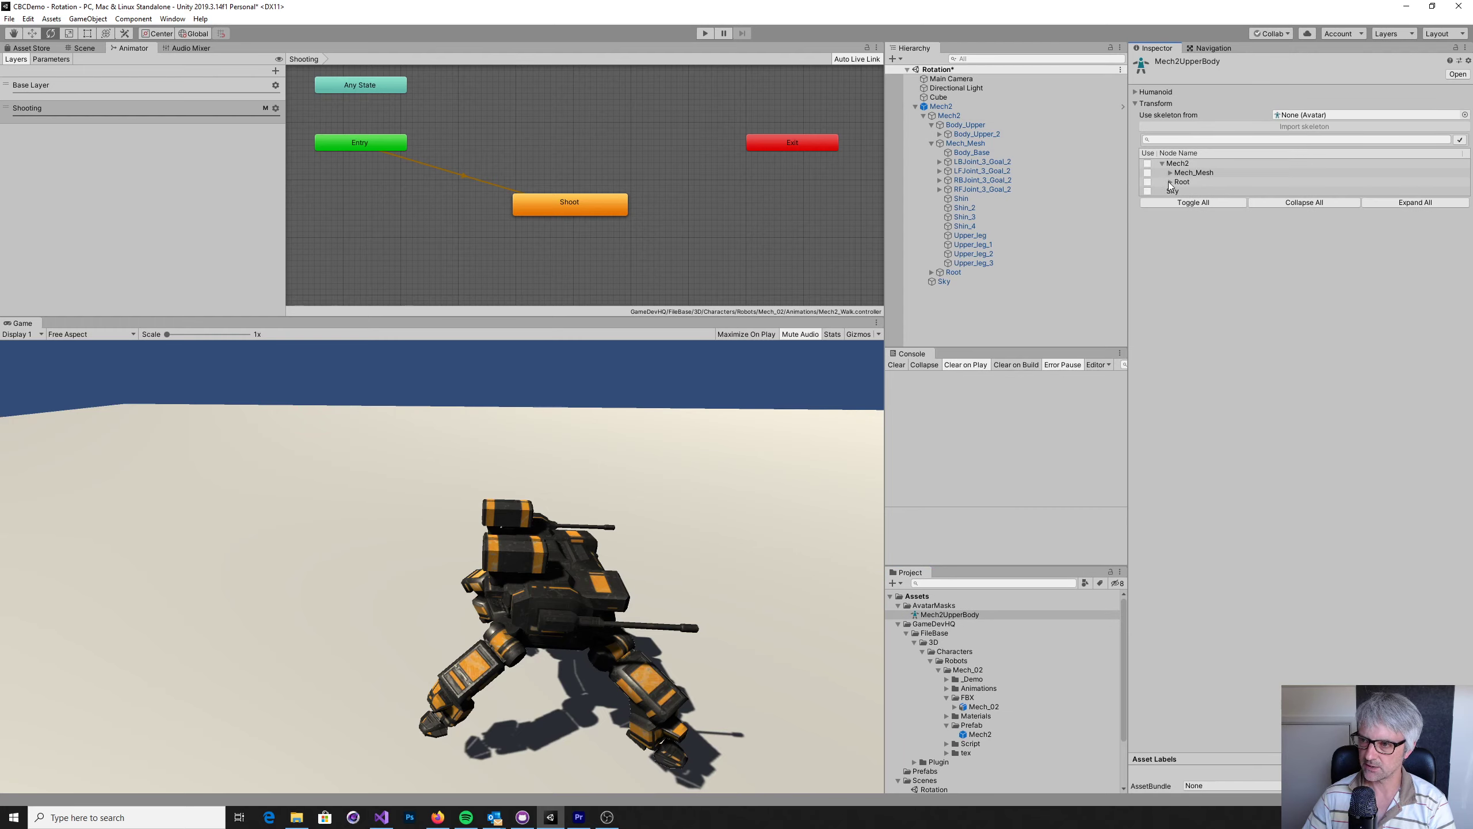
left_click(1169, 182)
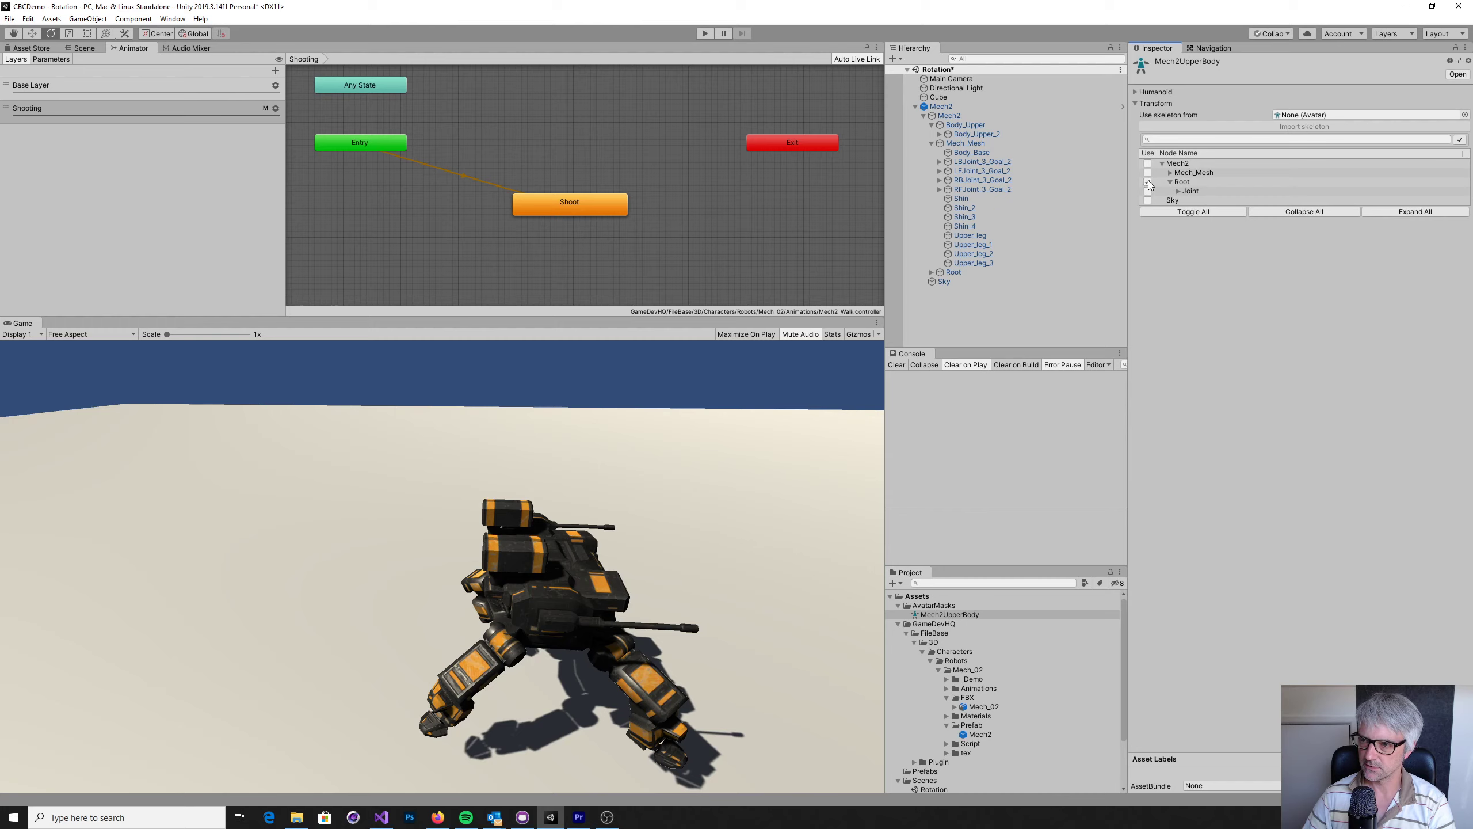
left_click(1148, 183)
left_click(1170, 173)
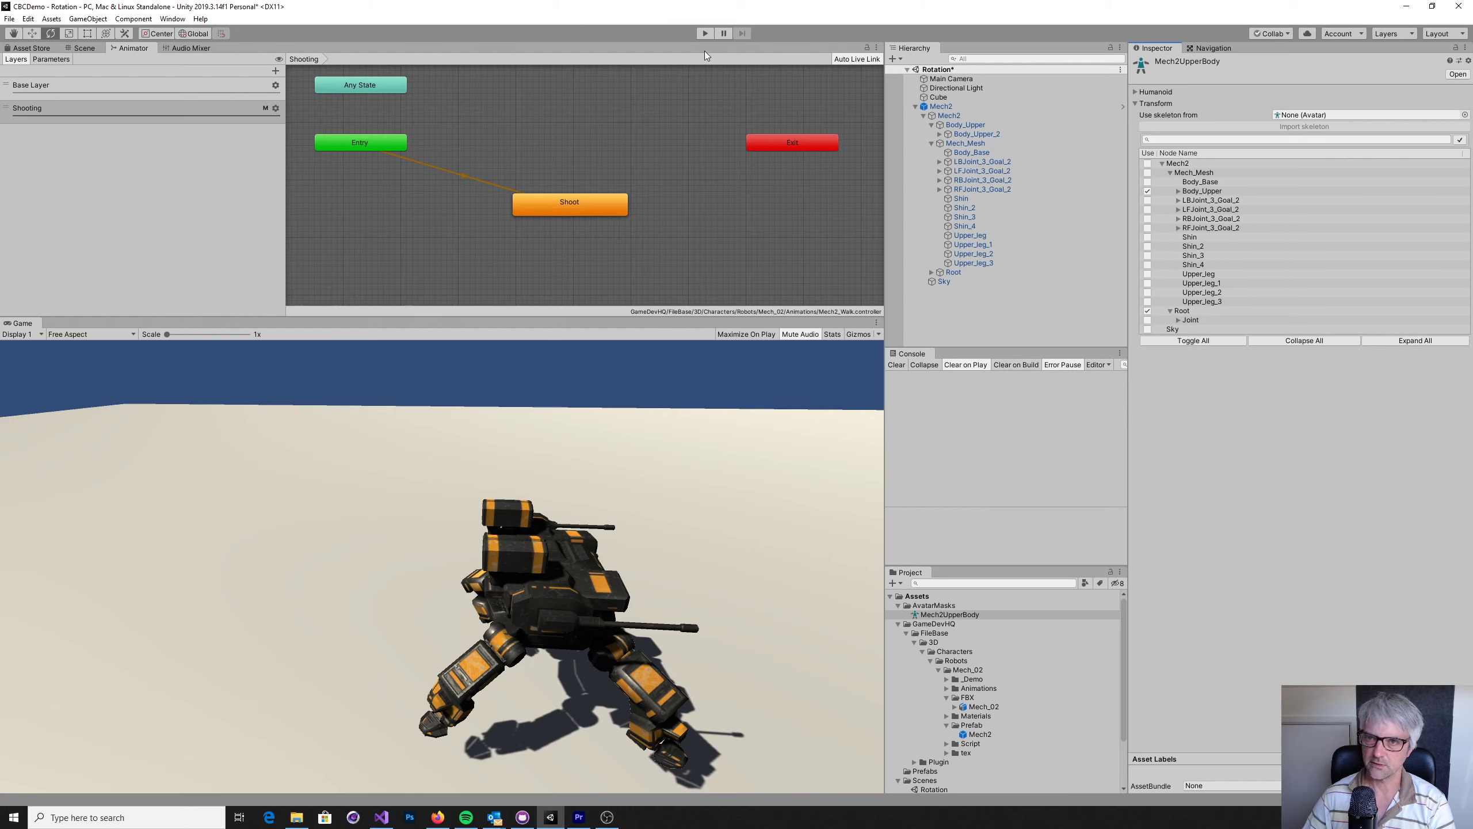
left_click(704, 33)
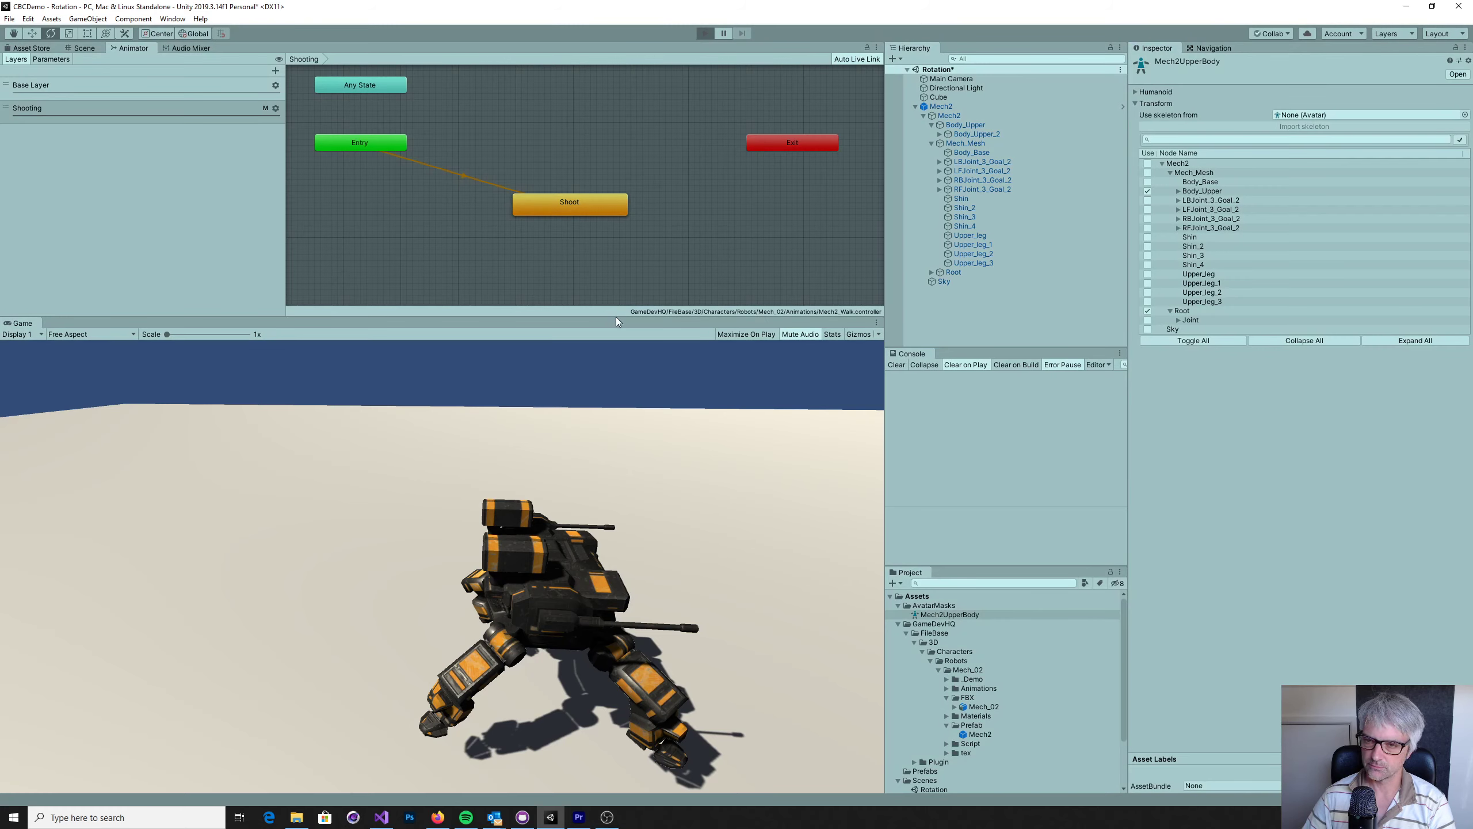
- Sweep the Shooting layer weight from 0 to 1, back to 0, then to 1 while playing, then stop
left_click(275, 108)
left_click_drag(352, 109, 420, 110)
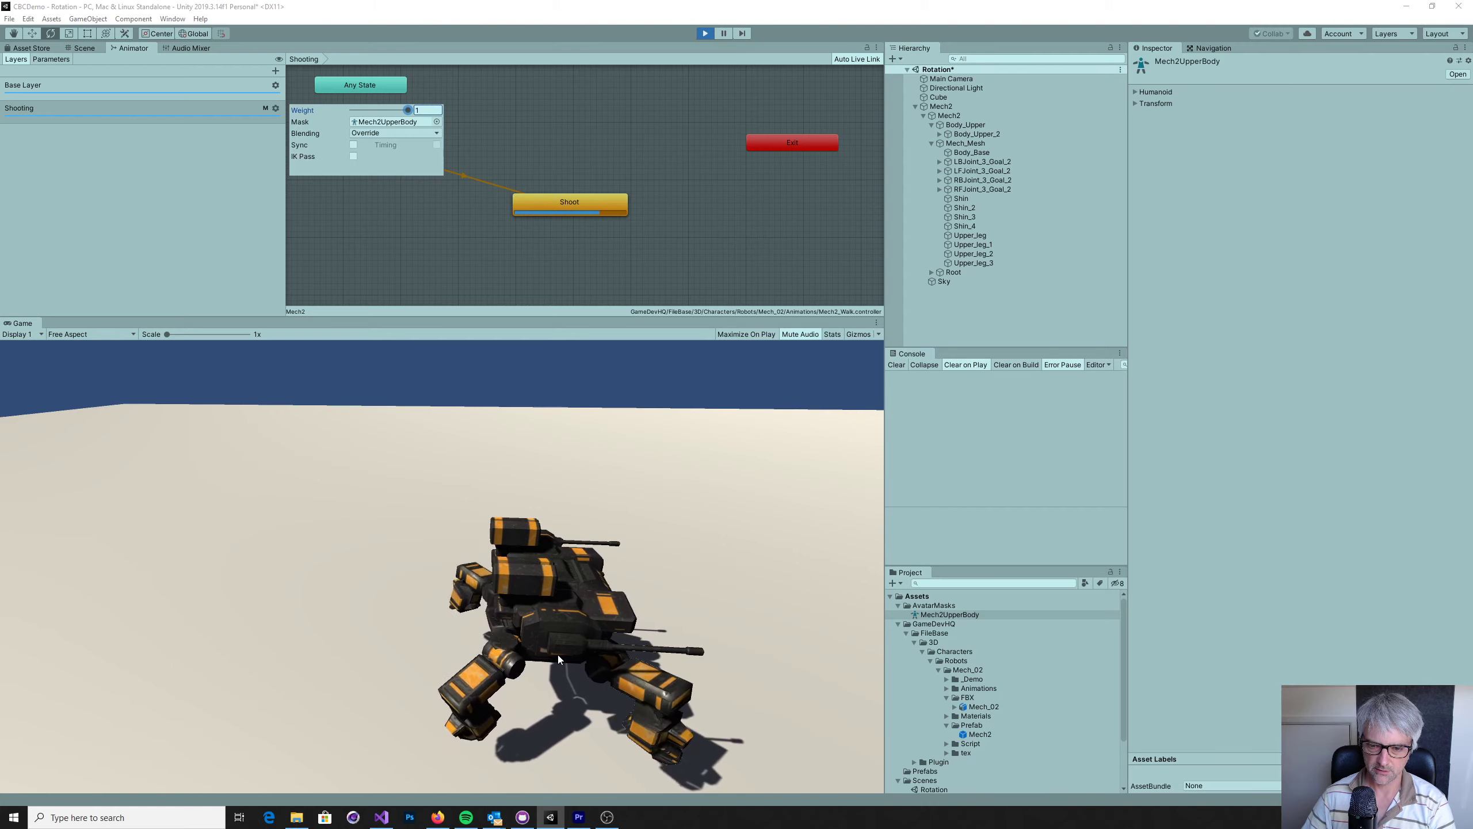
left_click_drag(408, 110, 352, 110)
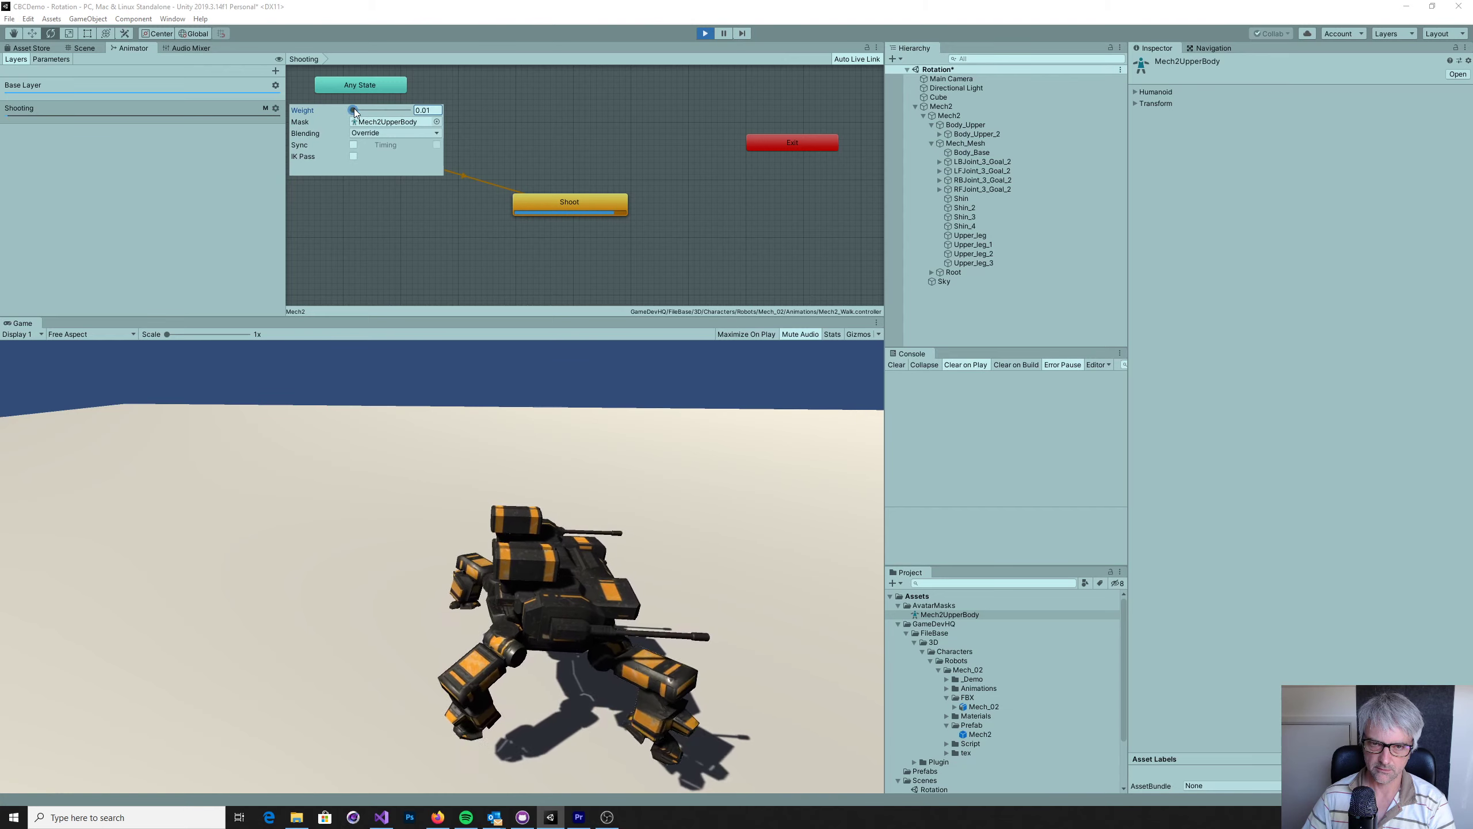
left_click_drag(355, 110, 419, 109)
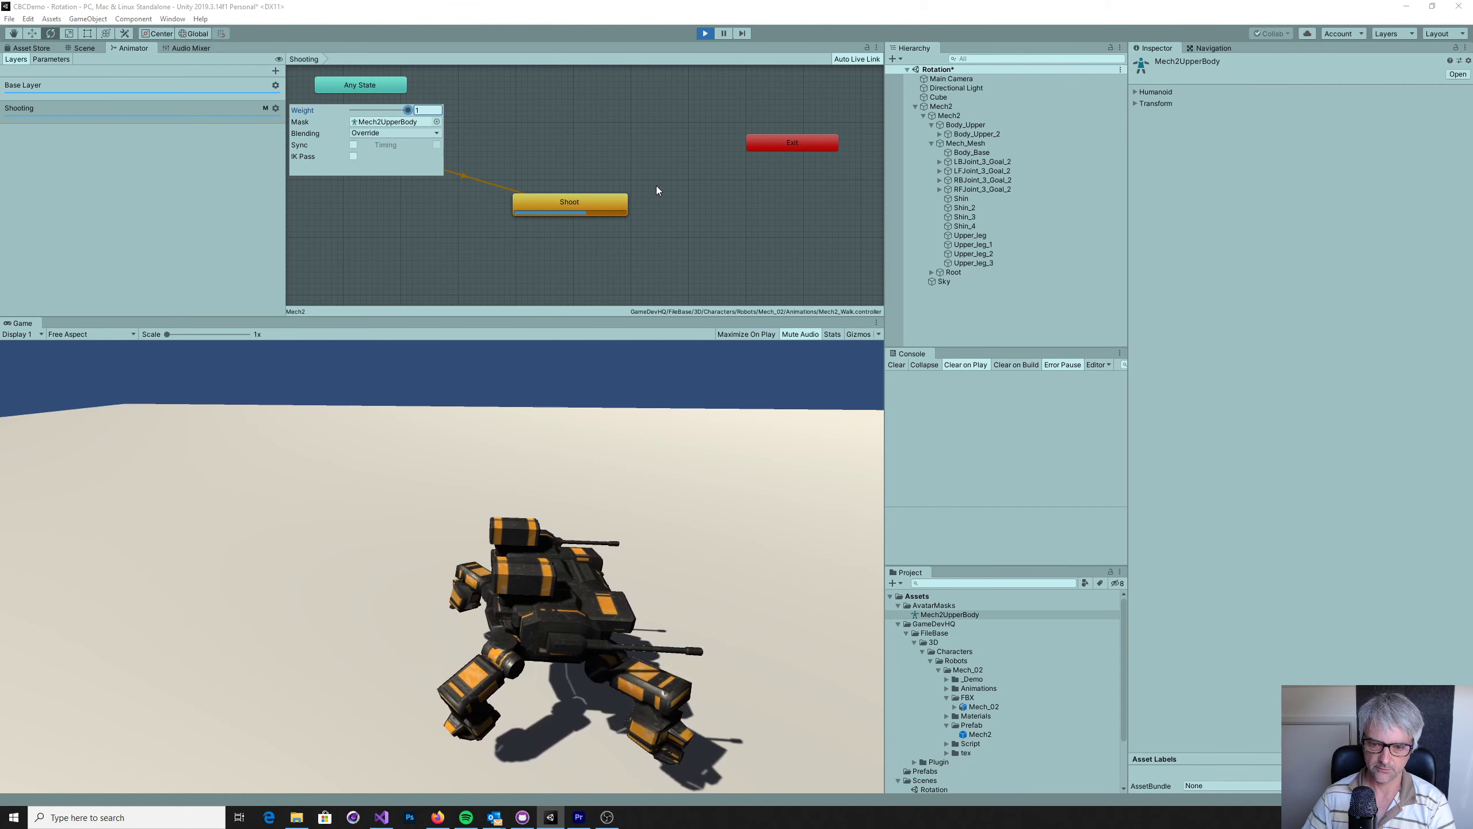
left_click(707, 32)
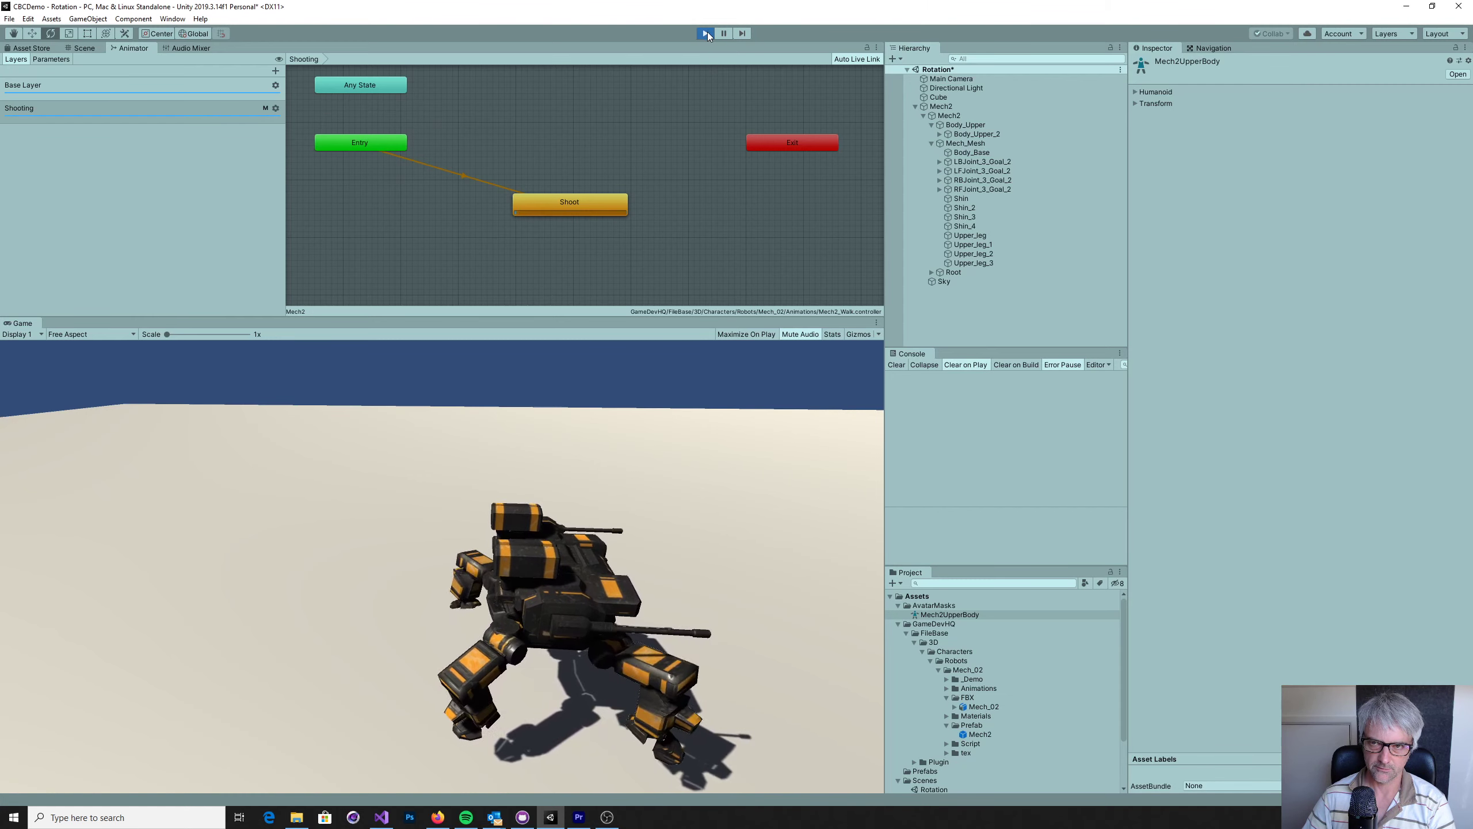
left_click(706, 33)
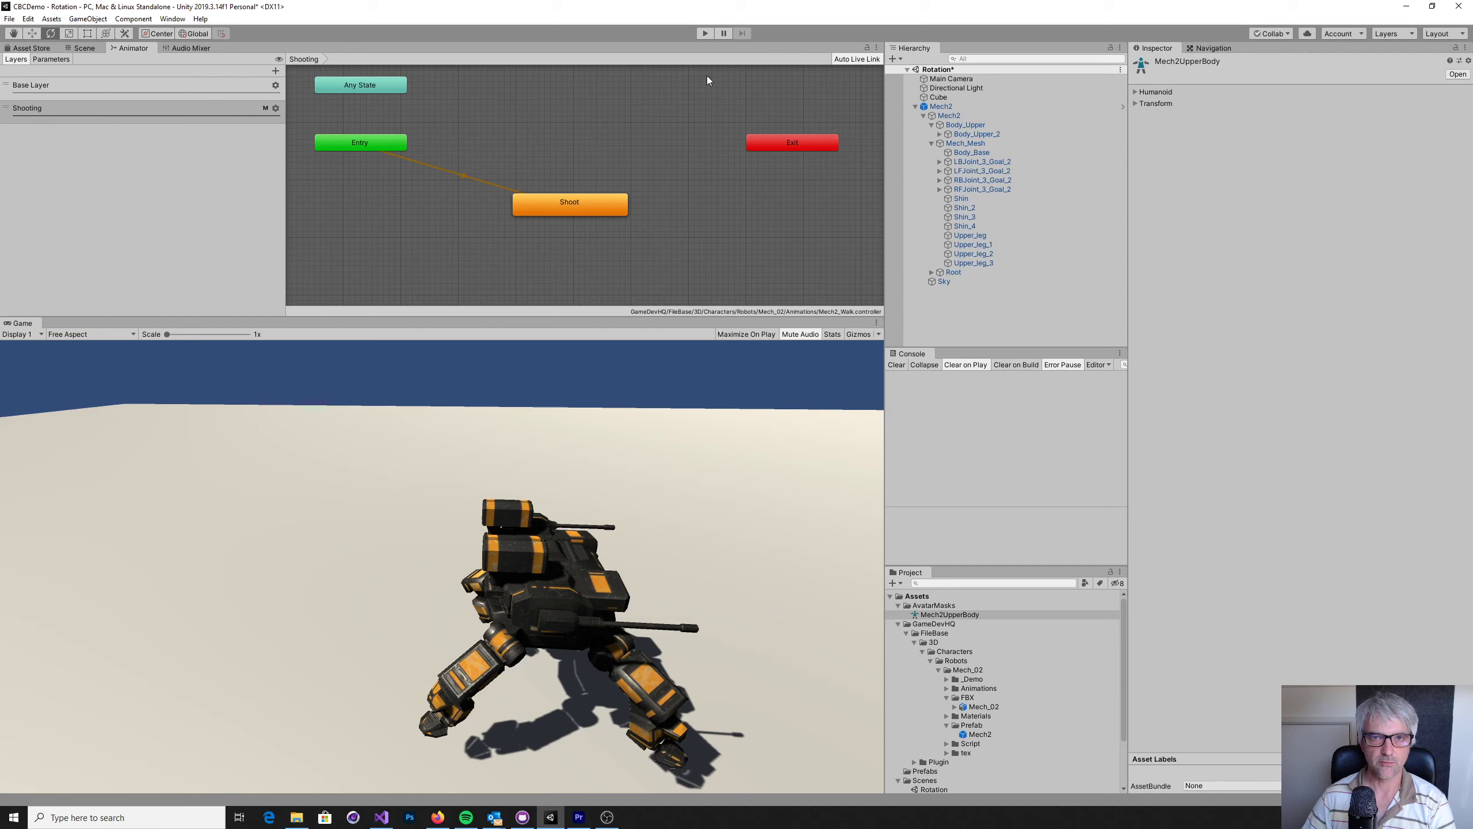
- Reopen the Mech2UpperBody Transform list and expand Mech2 to show Mech_Mesh and Root
left_click(1137, 103)
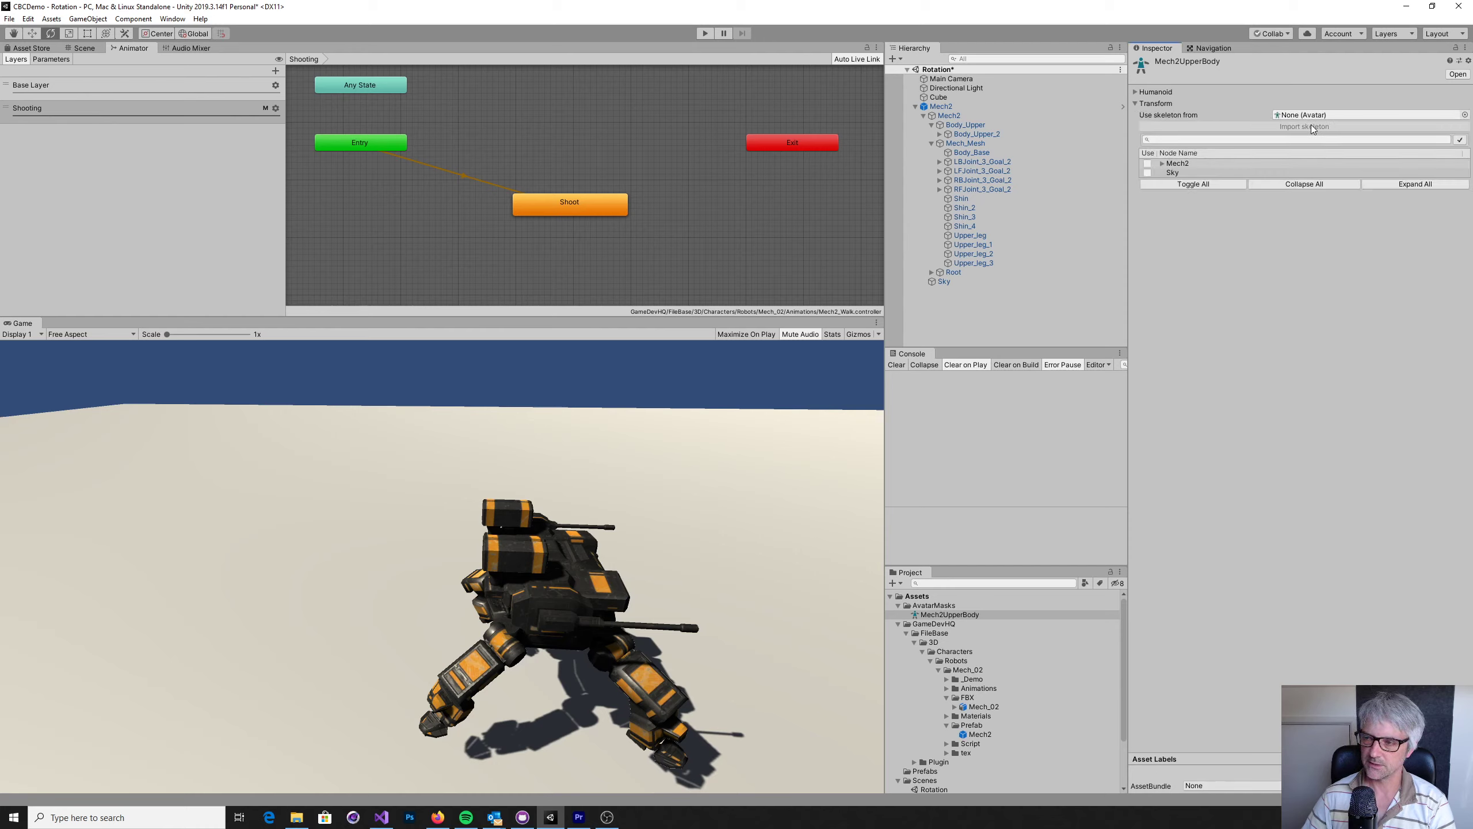
left_click(1166, 166)
left_click(1163, 165)
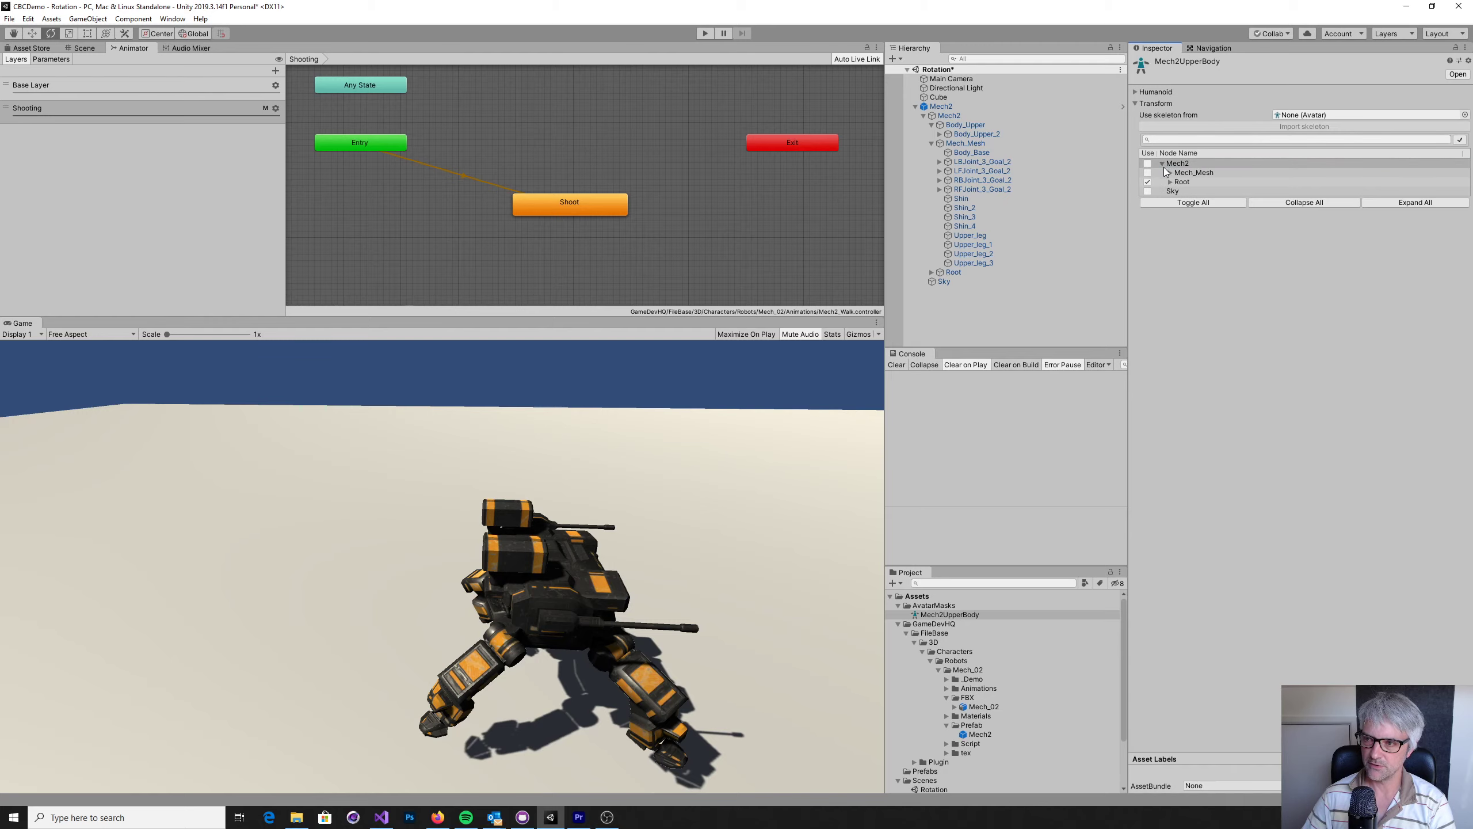